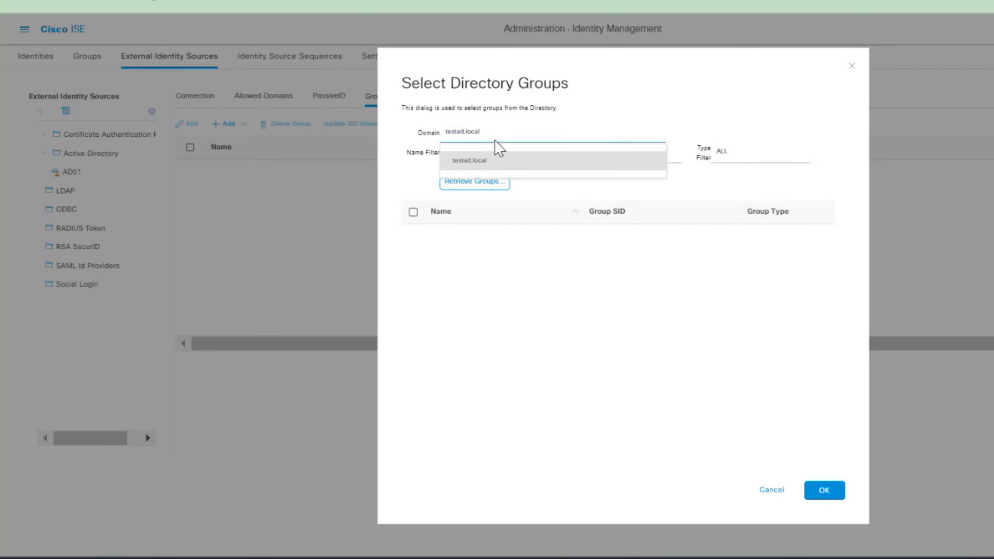
Retrieve the testad.local groups and add testad.local/Users/Domain Users to AD01's Groups
left_click(497, 162)
left_click(466, 188)
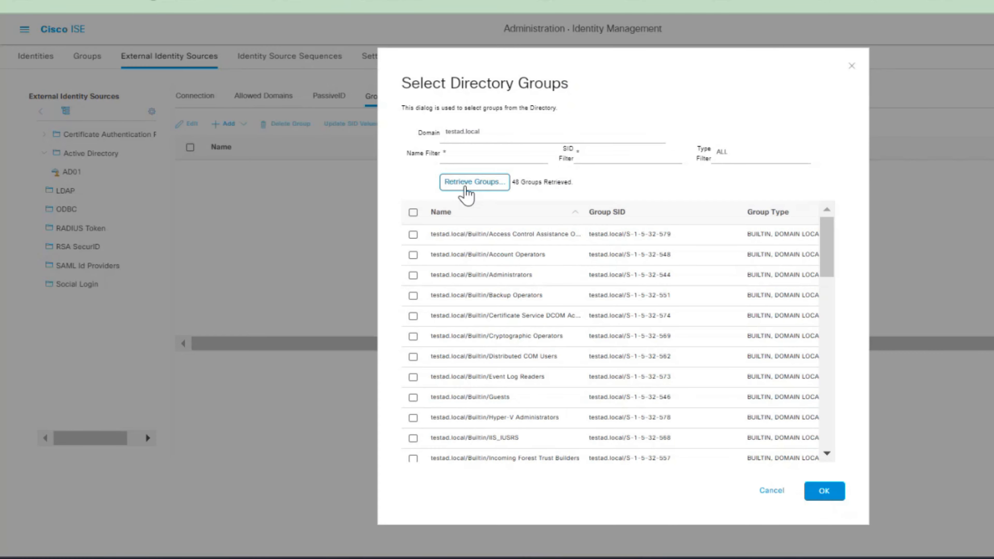
scroll(573, 304, "down", 5)
left_click(412, 315)
scroll(517, 327, "up", 8)
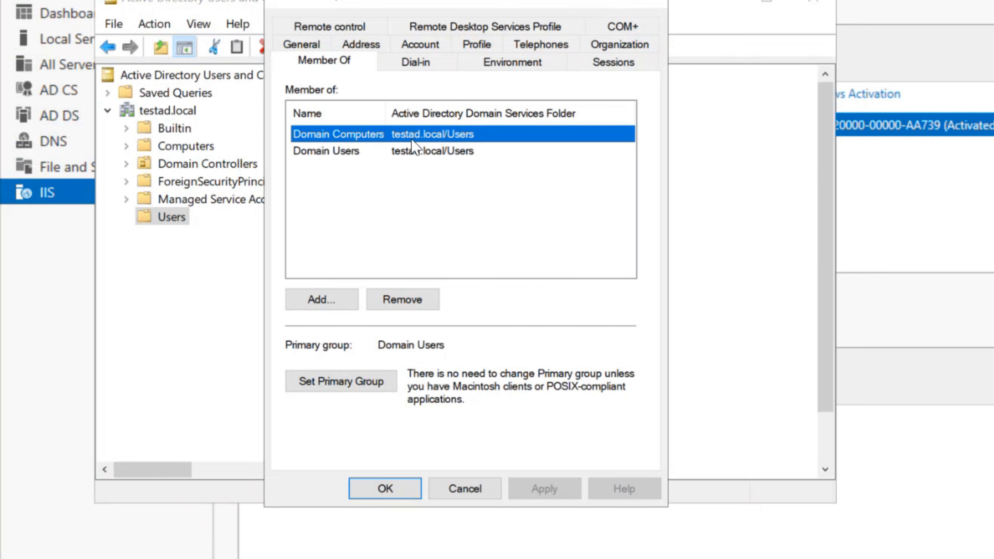
left_click(360, 153)
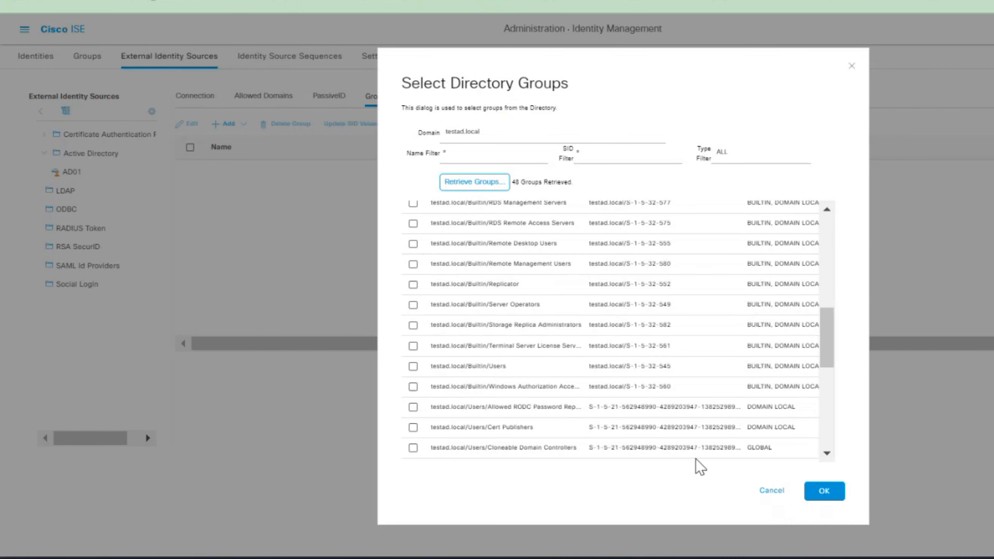
left_click(823, 491)
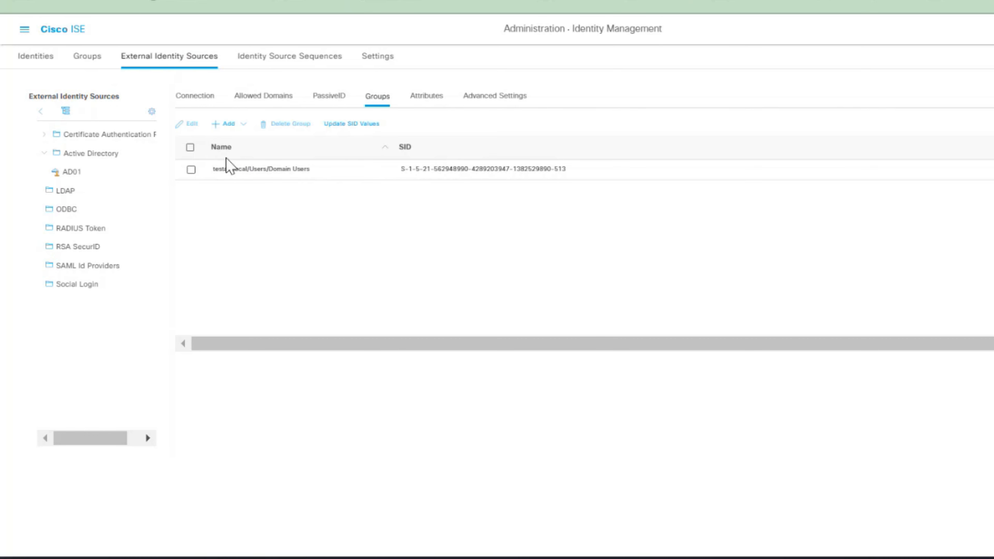
left_click(225, 124)
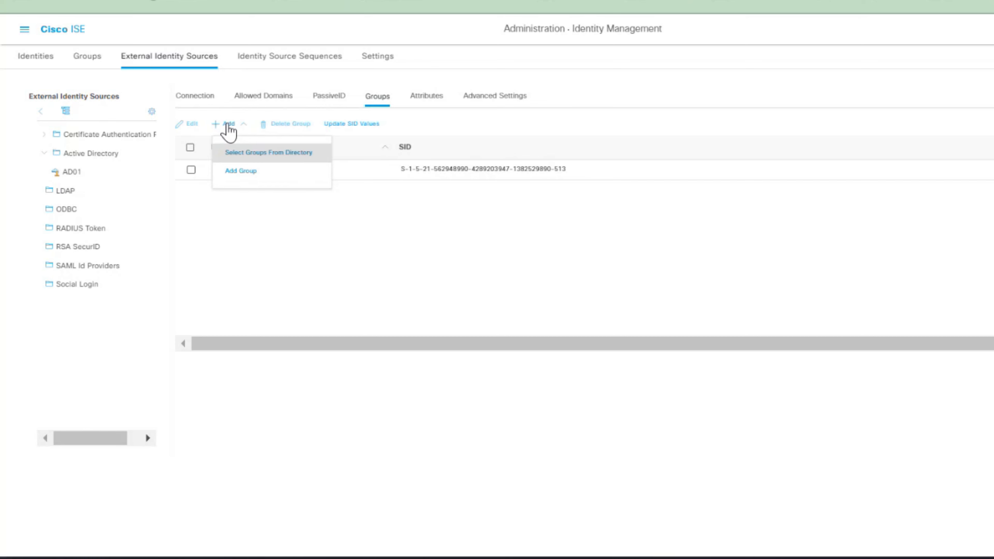
Retrieve the directory groups again and add testad.local/Users/Domain Computers to AD01
left_click(240, 151)
left_click(490, 187)
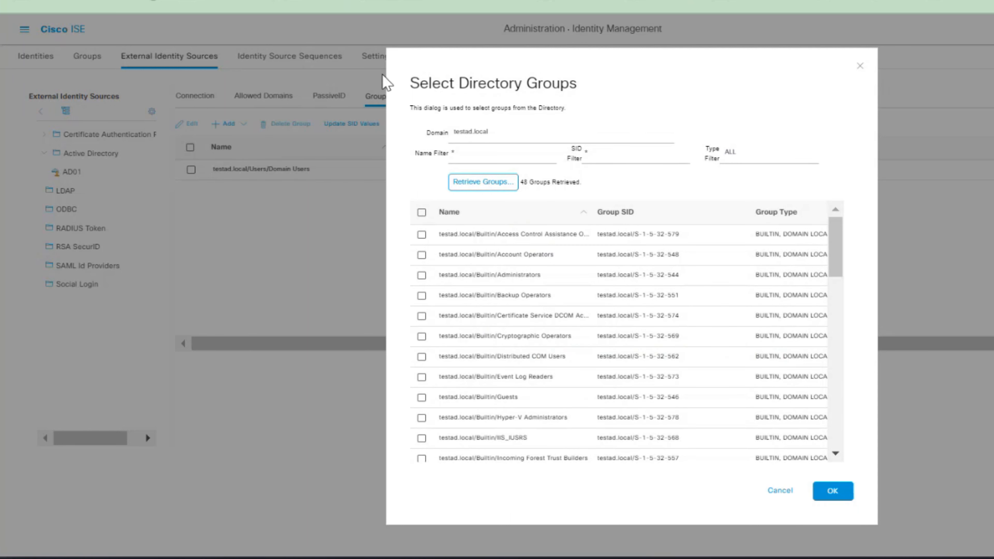
scroll(460, 428, "down", 5)
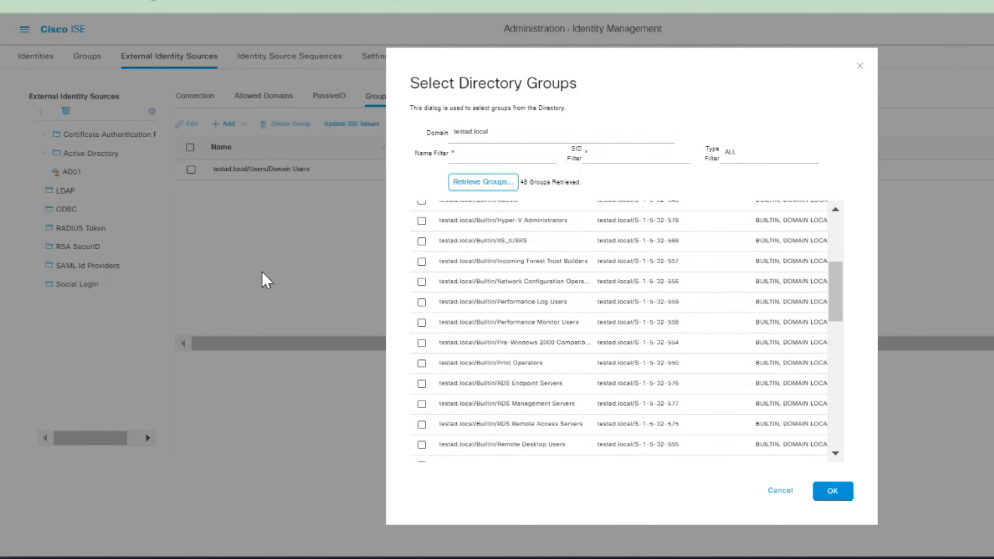
scroll(539, 415, "down", 3)
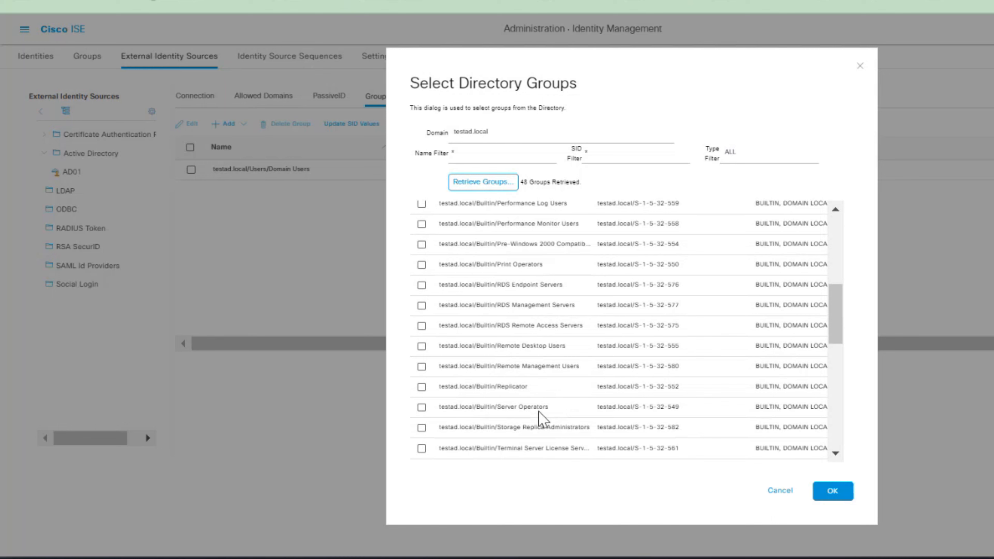
scroll(539, 418, "down", 3)
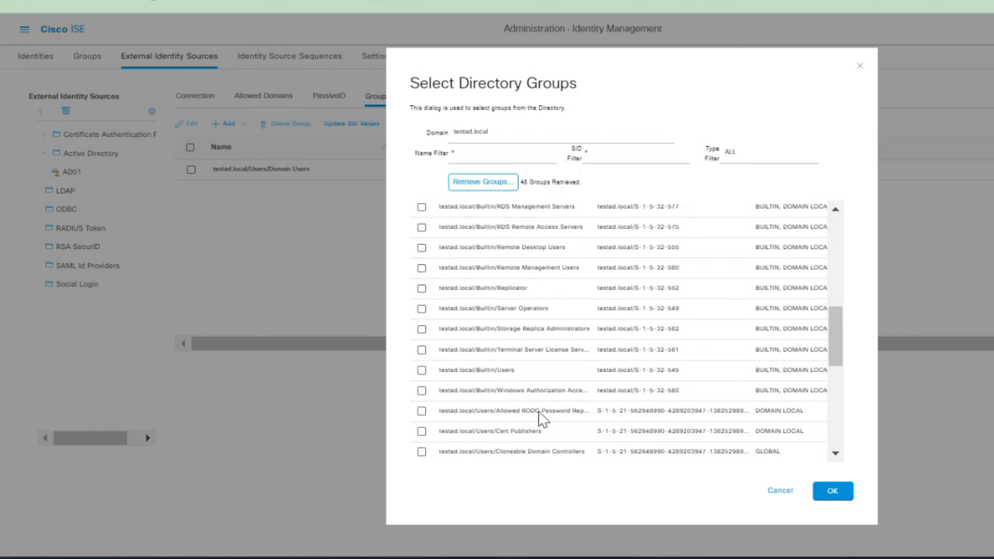
scroll(542, 434, "down", 3)
scroll(542, 435, "down", 3)
left_click(542, 434)
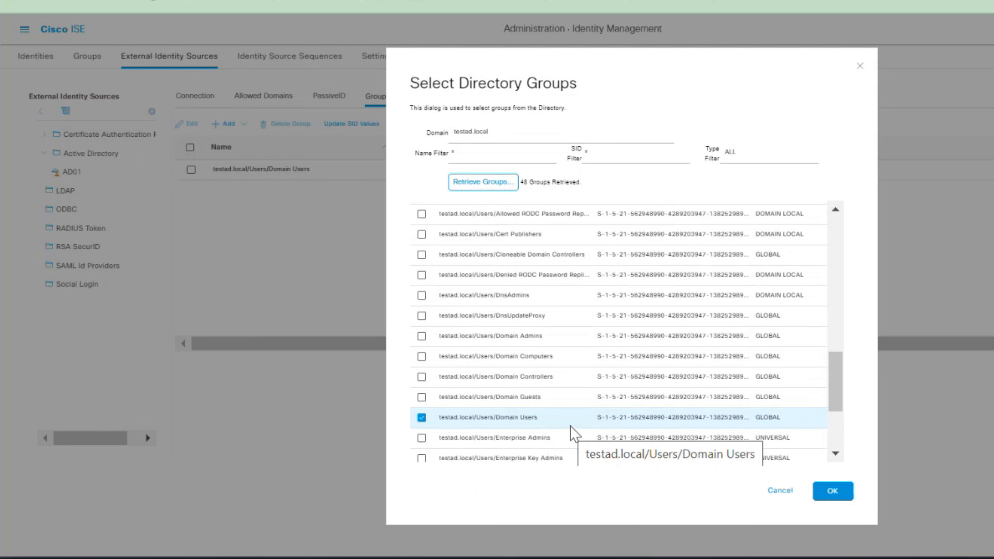
left_click(421, 356)
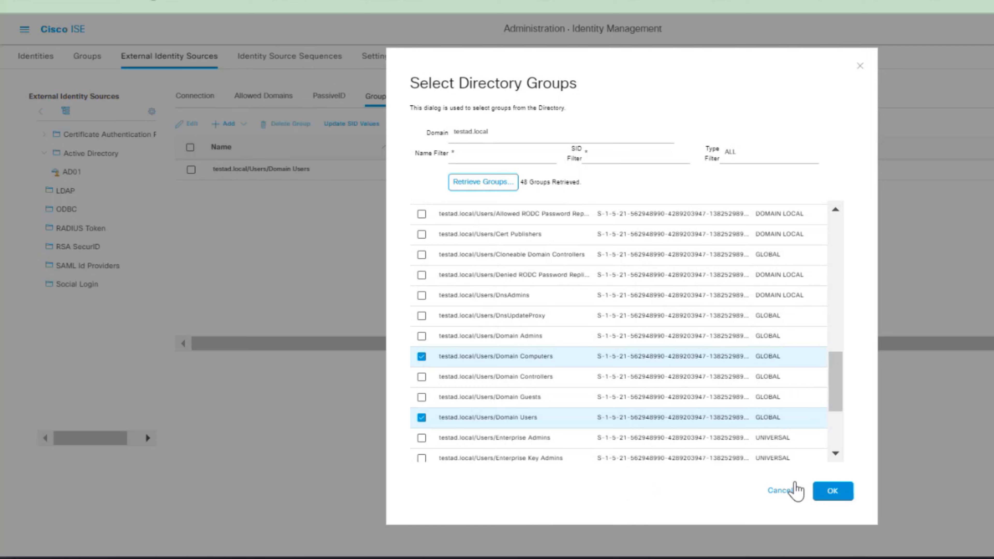
left_click(832, 491)
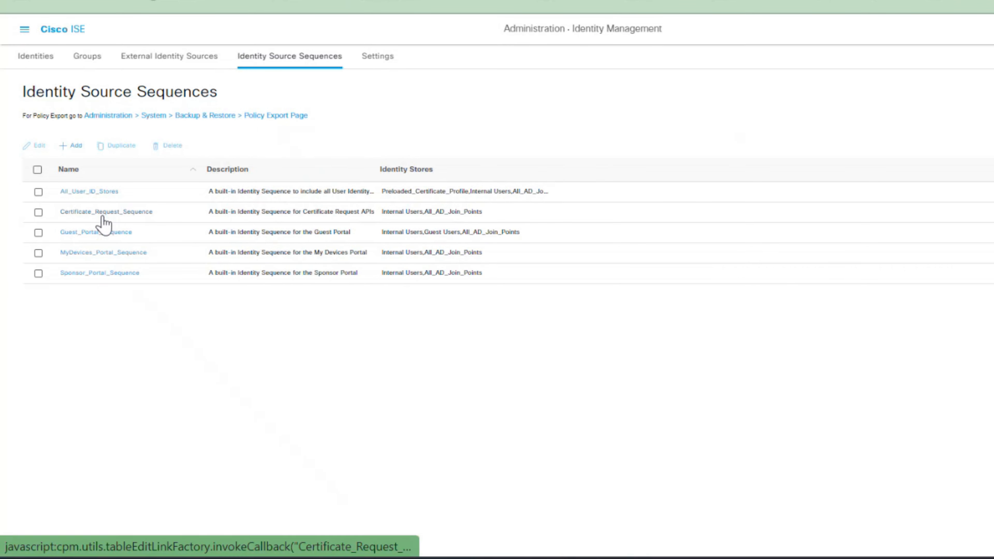
left_click(104, 191)
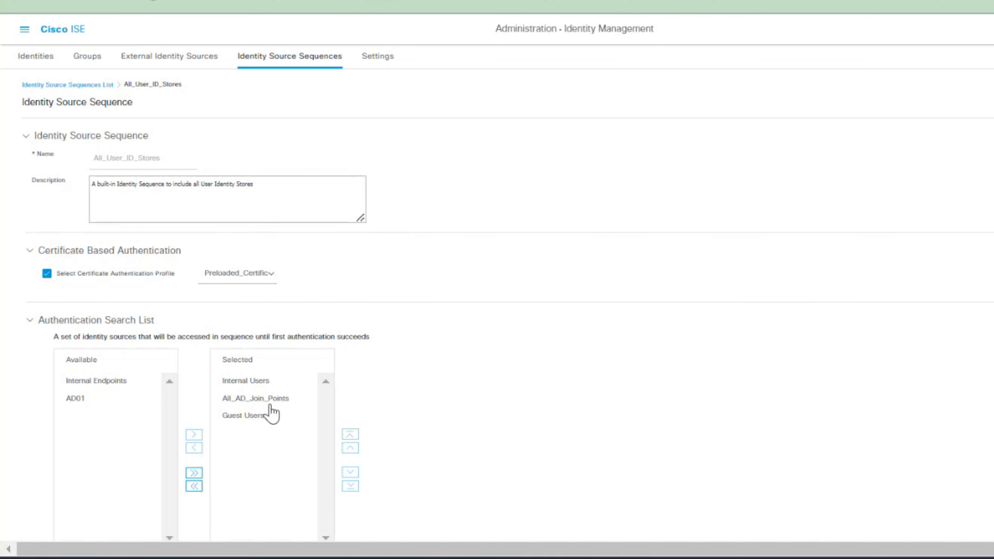
scroll(305, 433, "down", 5)
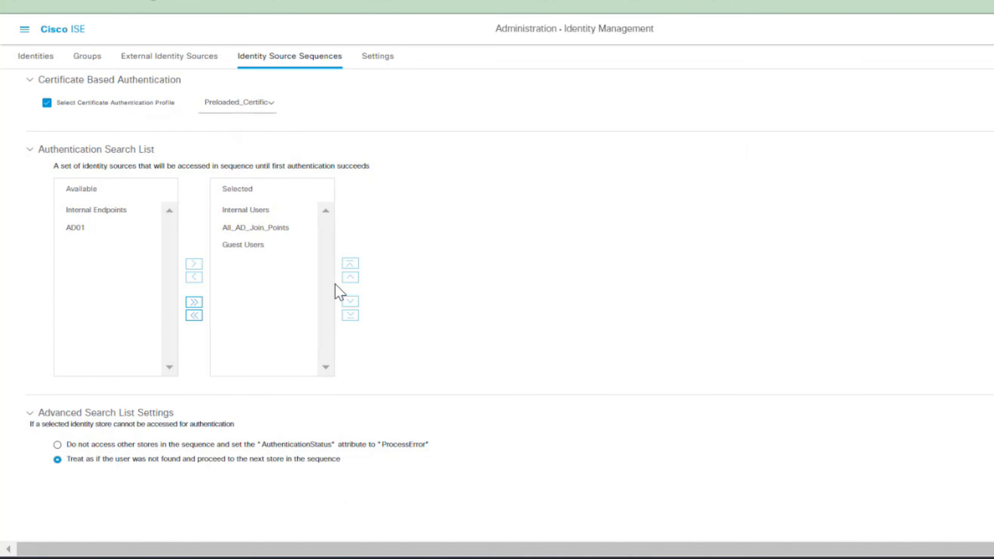
scroll(340, 291, "up", 5)
left_click(270, 62)
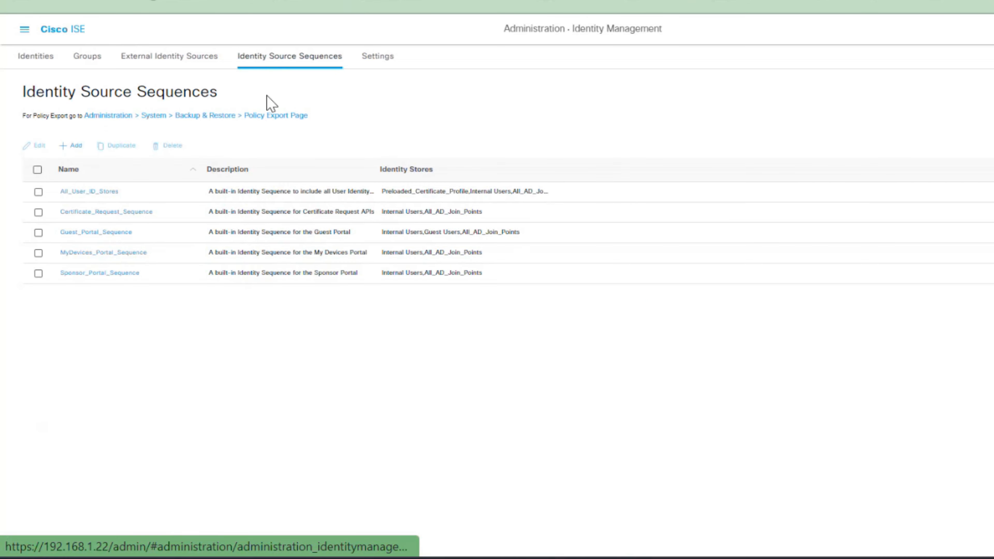
left_click(70, 145)
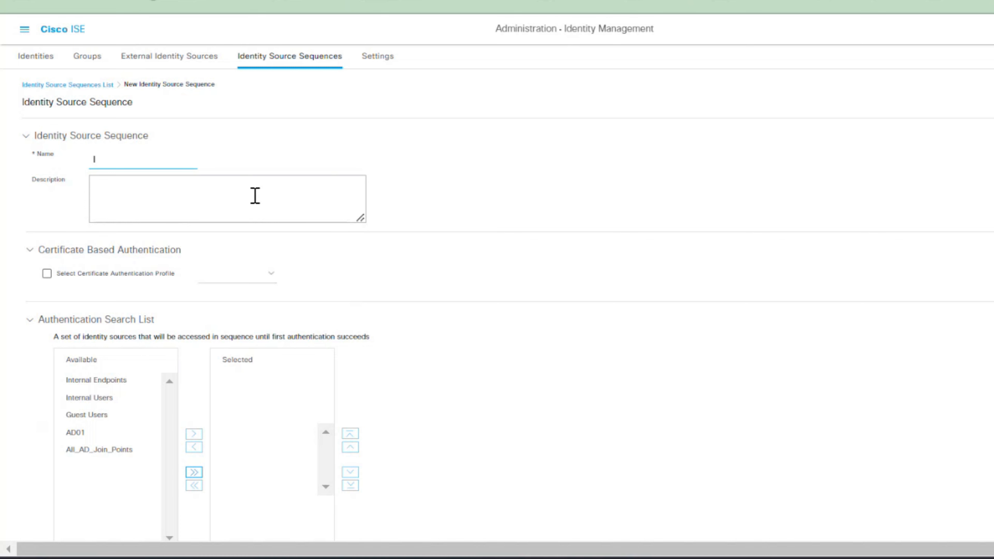
Name the new sequence TTT_Sequency and move AD01 into its selected search list
type("TTT-Sequency")
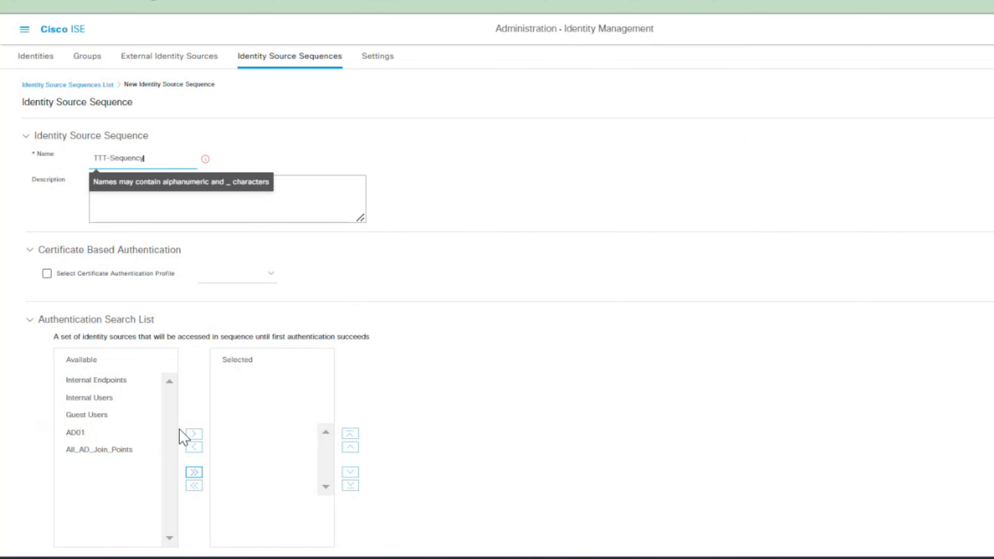
left_click(95, 434)
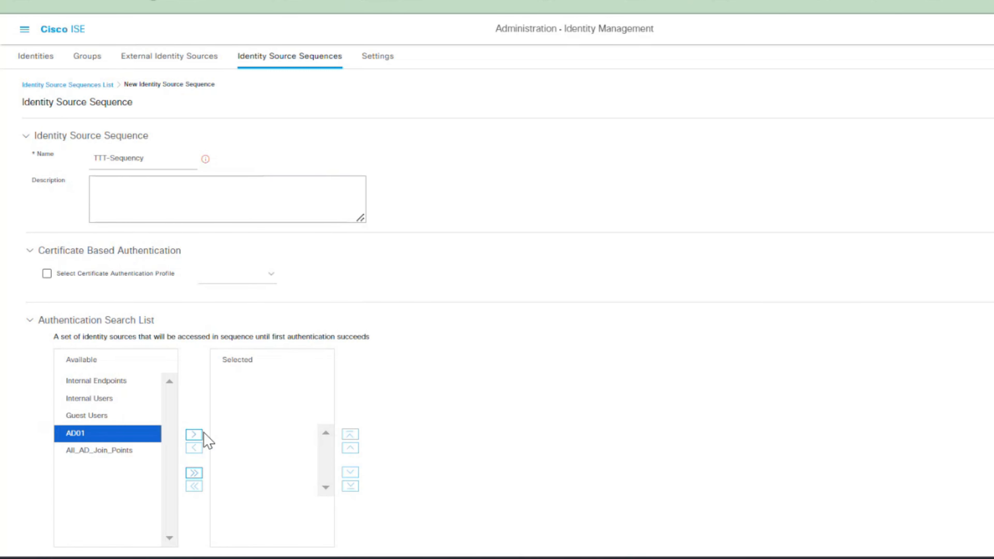
left_click(193, 435)
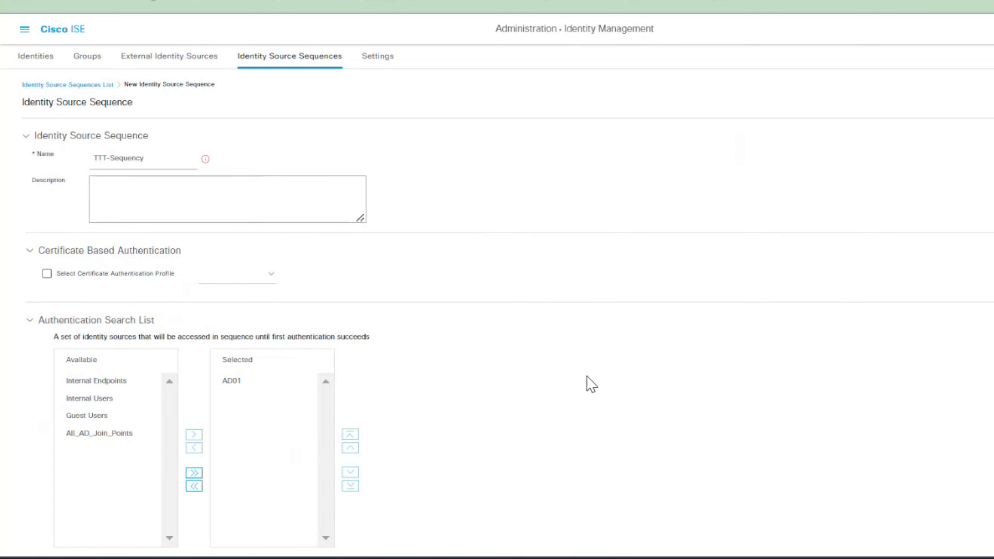
scroll(698, 377, "down", 2)
scroll(698, 377, "up", 2)
left_click(113, 157)
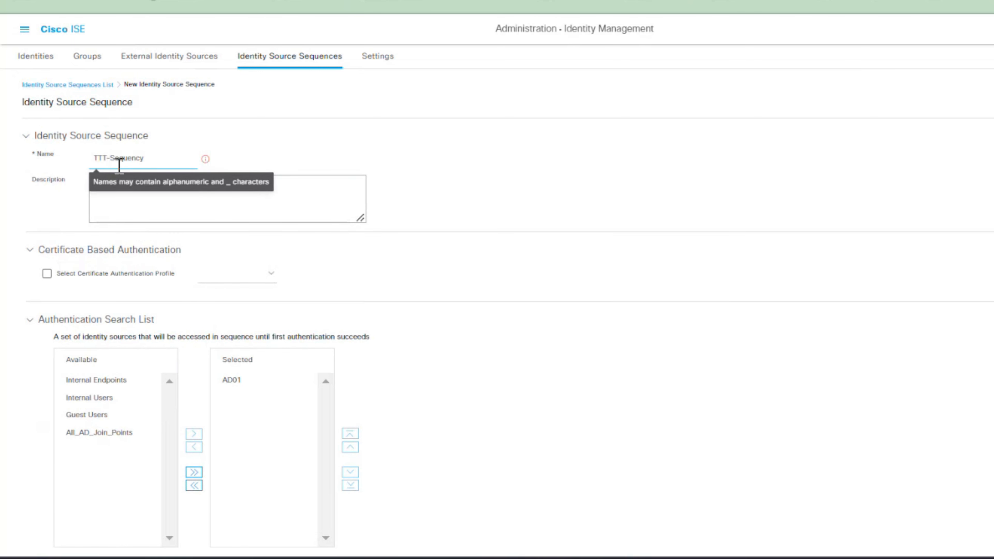
key("BackSpace")
left_click(491, 454)
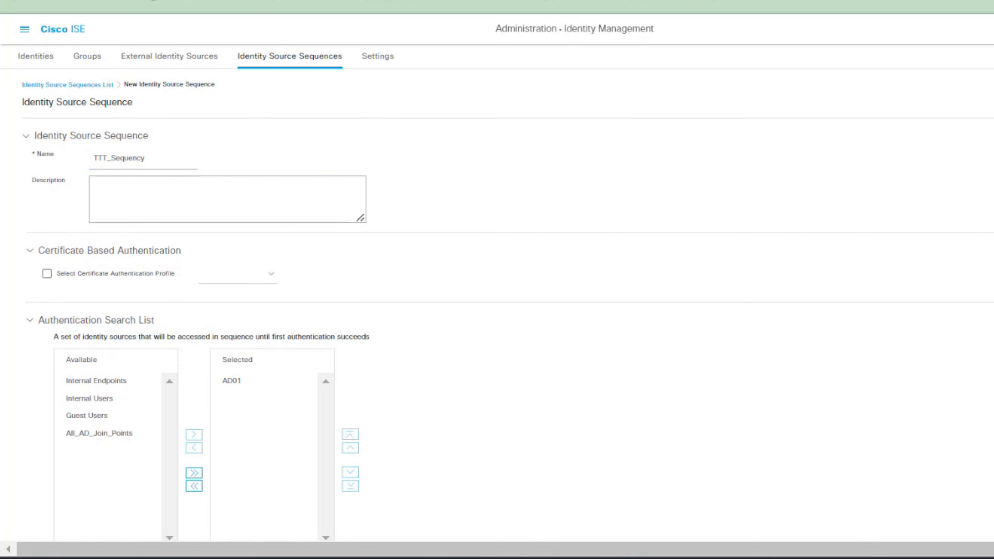
scroll(94, 469, "down", 4)
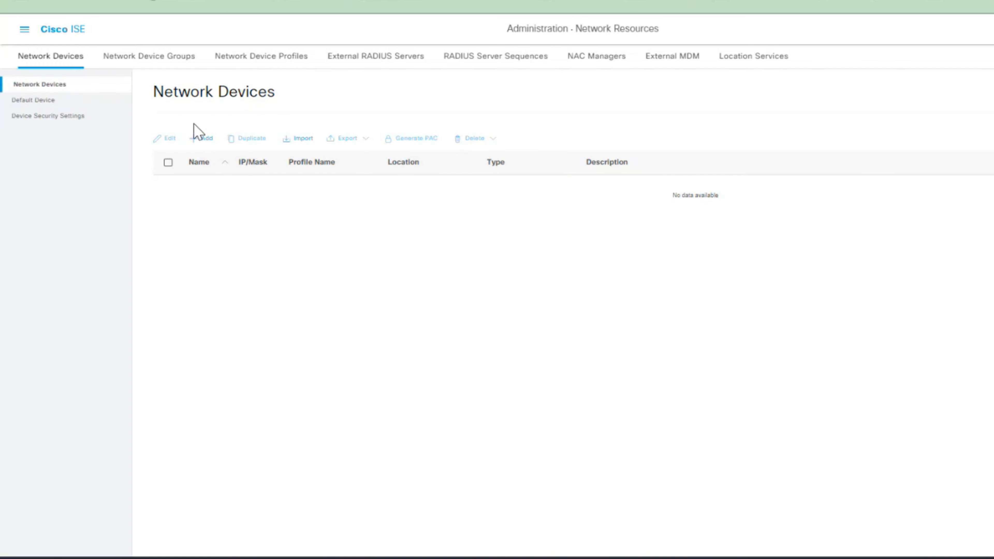
Start a new network device and enter global configuration mode on the AS-SW switch console
left_click(200, 140)
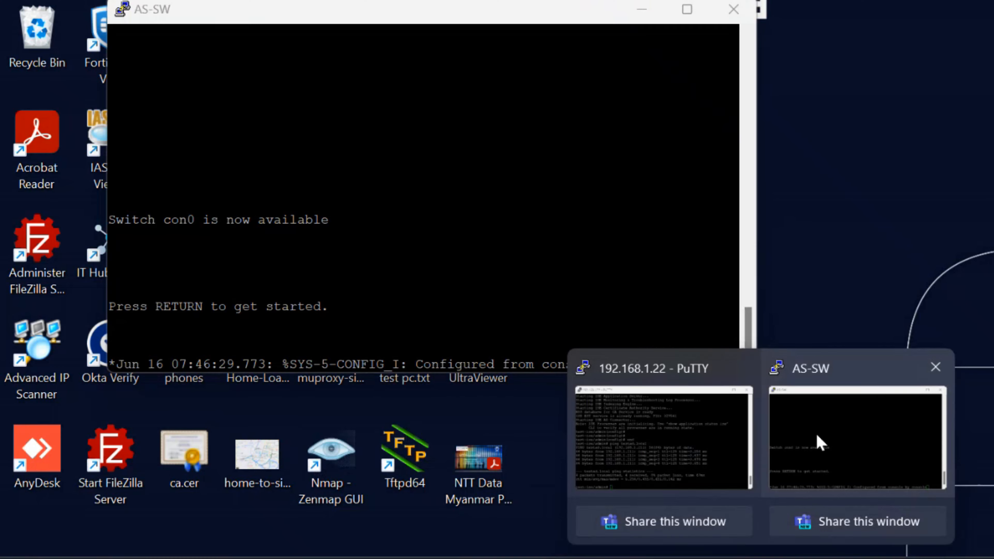
left_click(817, 444)
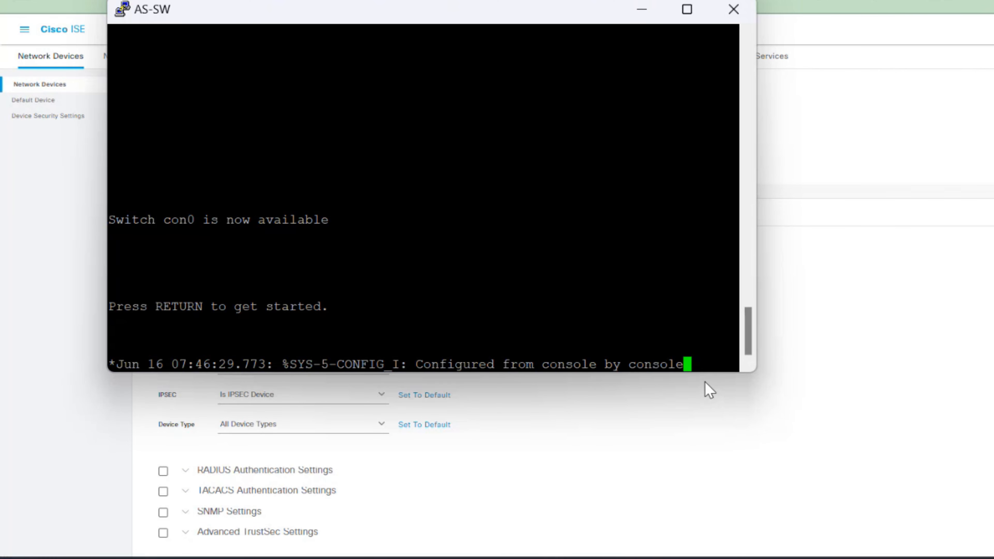
key("Return")
key("Return")
key("Return")
key("Return")
type("en")
key("Tab")
key("Return")
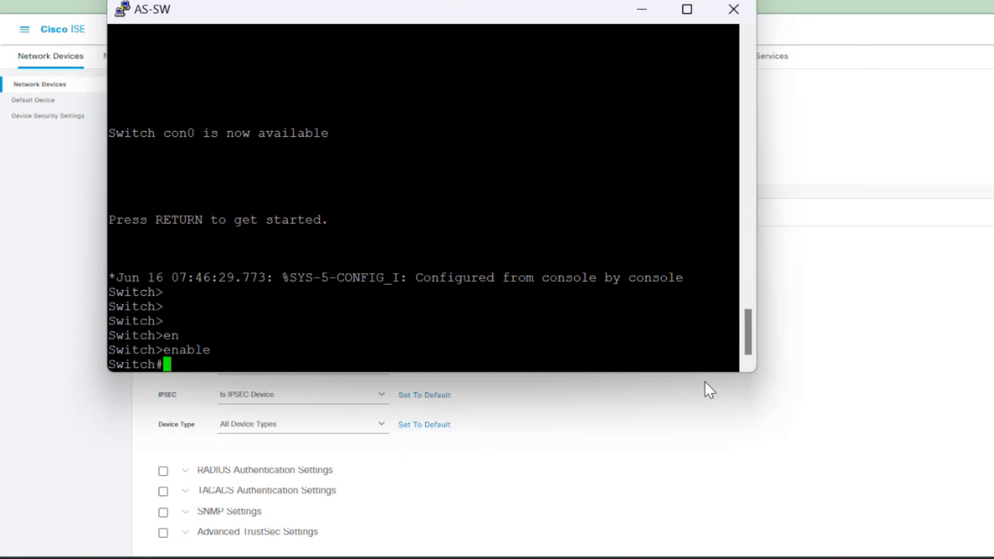
type("conf t")
key("Return")
Set the switch hostname to AS-SW01, then minimize the PuTTY console
type("host")
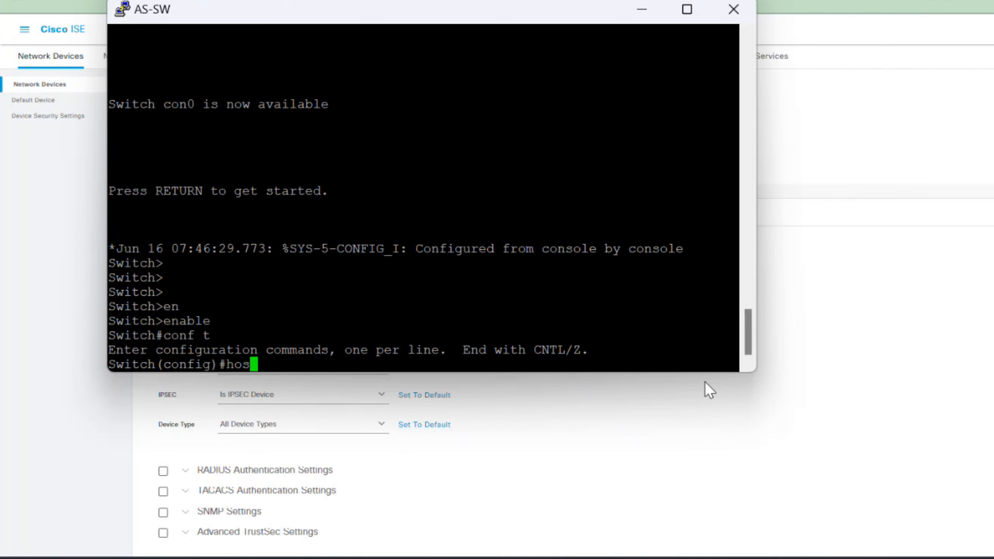
key("Tab")
type("AS")
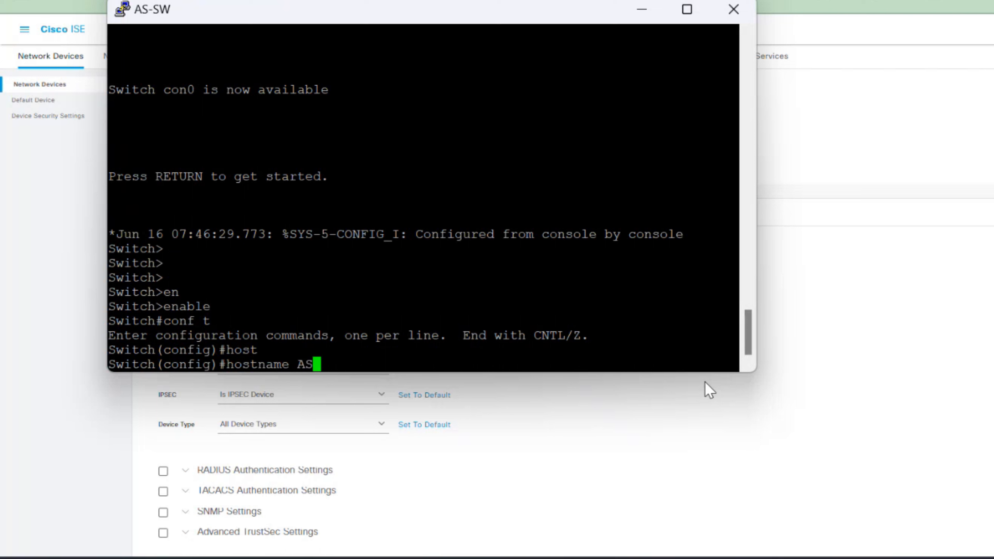
type("-SW01")
key("Return")
key("Return")
key("Return")
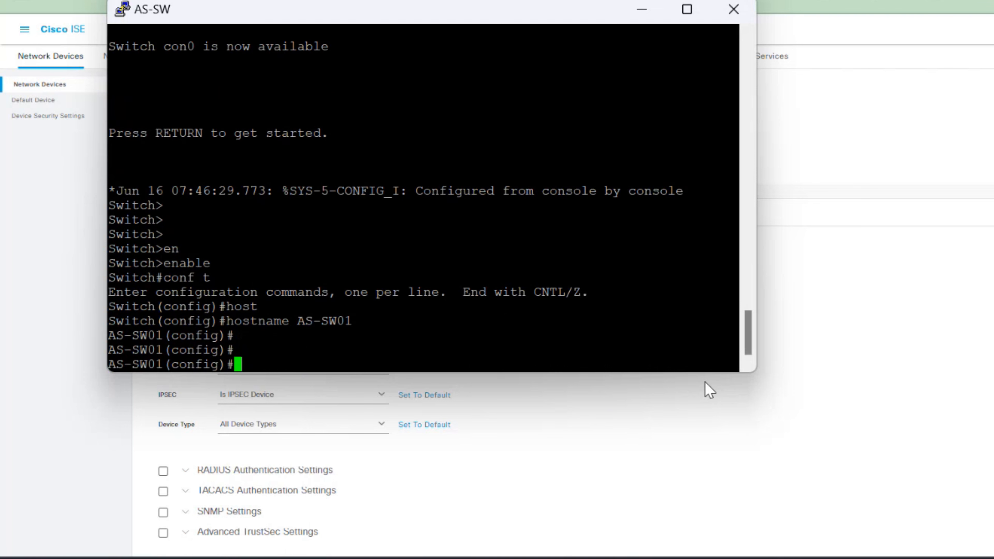
left_click_drag(300, 312, 351, 323)
left_click(322, 328)
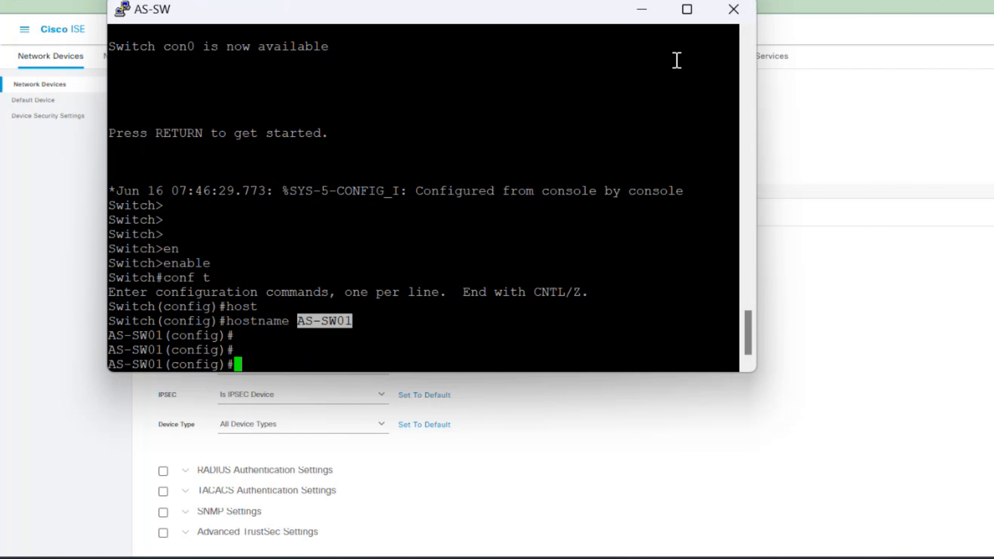
left_click(643, 10)
left_click(301, 131)
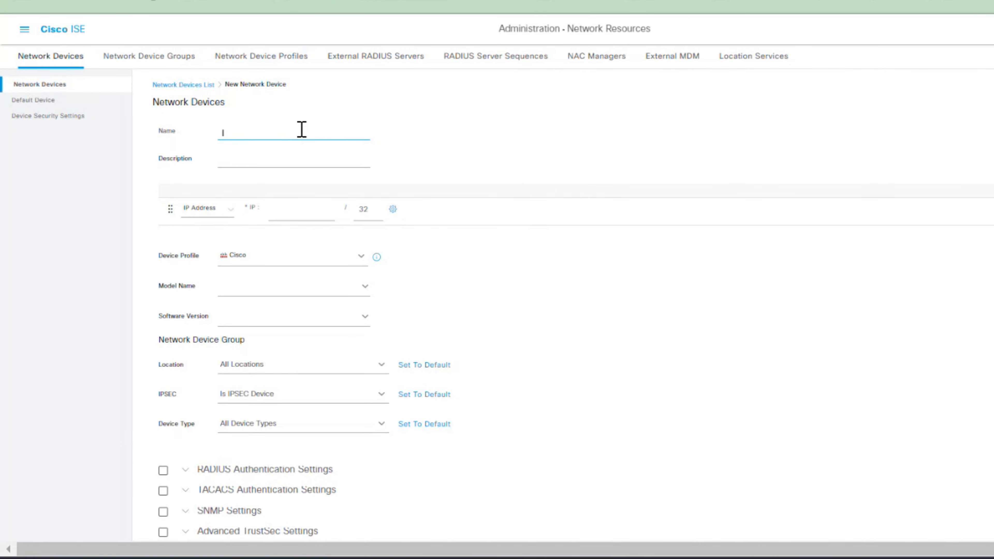
Fill the device Name with AS-SW01 and the IP address with 192.168.1.23
key("alt+Tab")
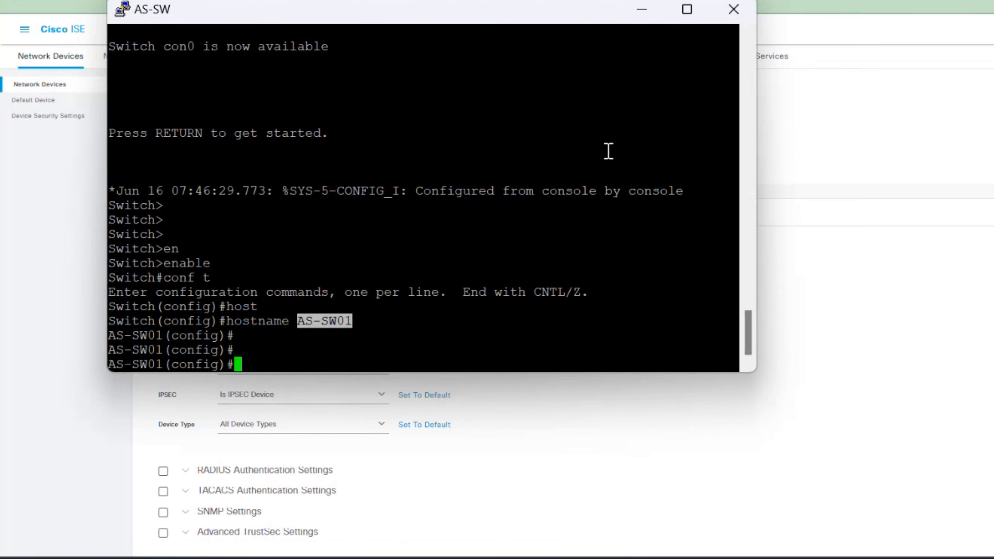
key("ctrl+c")
left_click(649, 15)
key("ctrl+v")
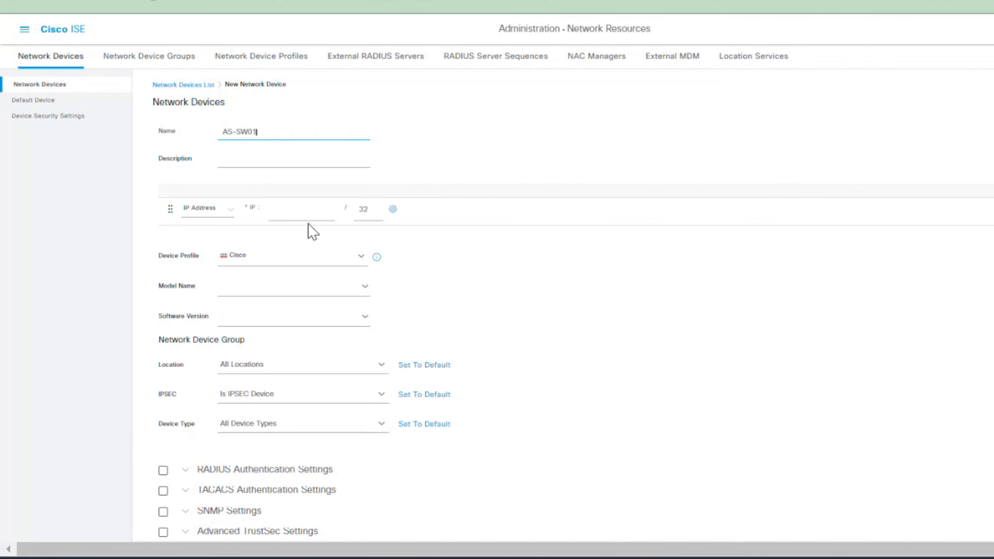
left_click(302, 211)
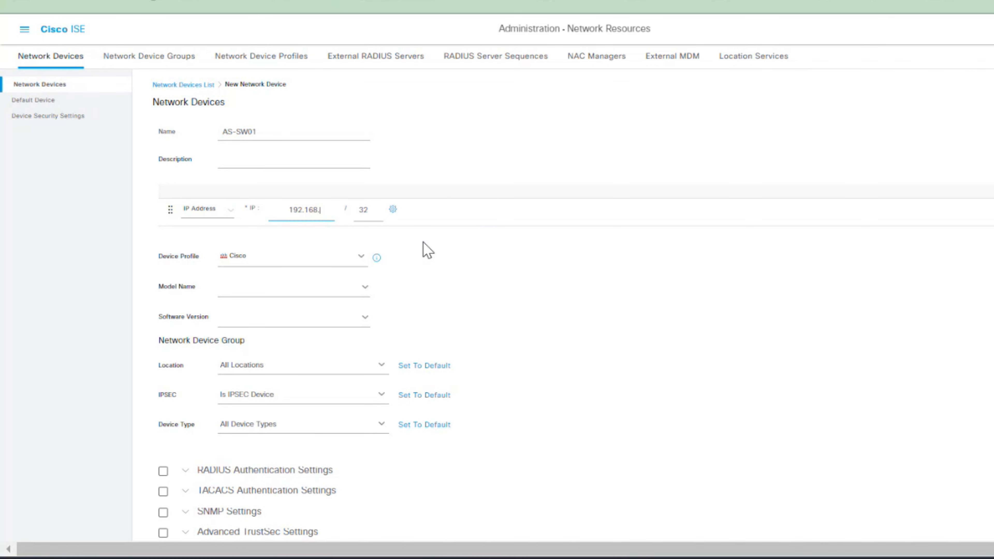
type("192.168.1.23")
Verify the switch's Vlan100 address with 'sh ip int brief' on the console
left_click(761, 558)
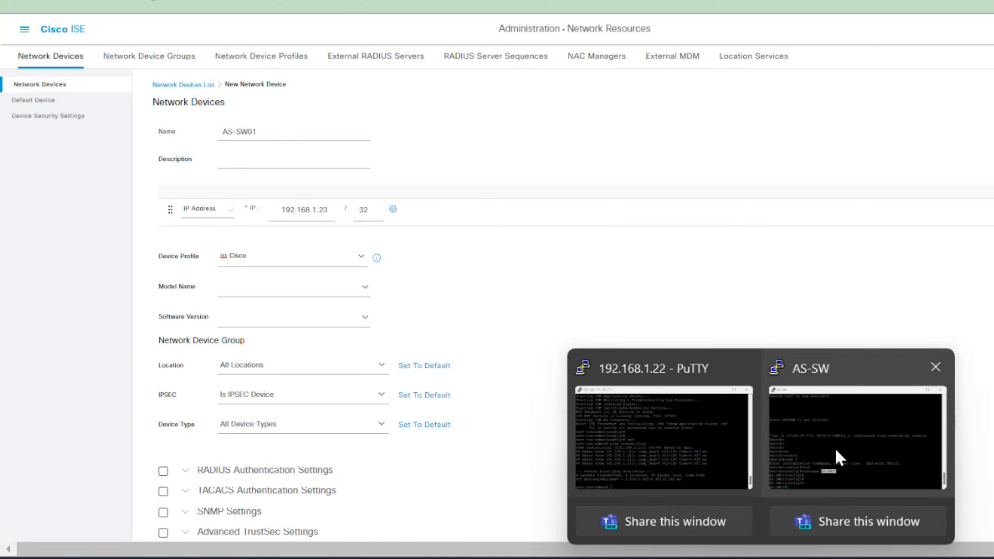
left_click(836, 444)
type("sh ip int br")
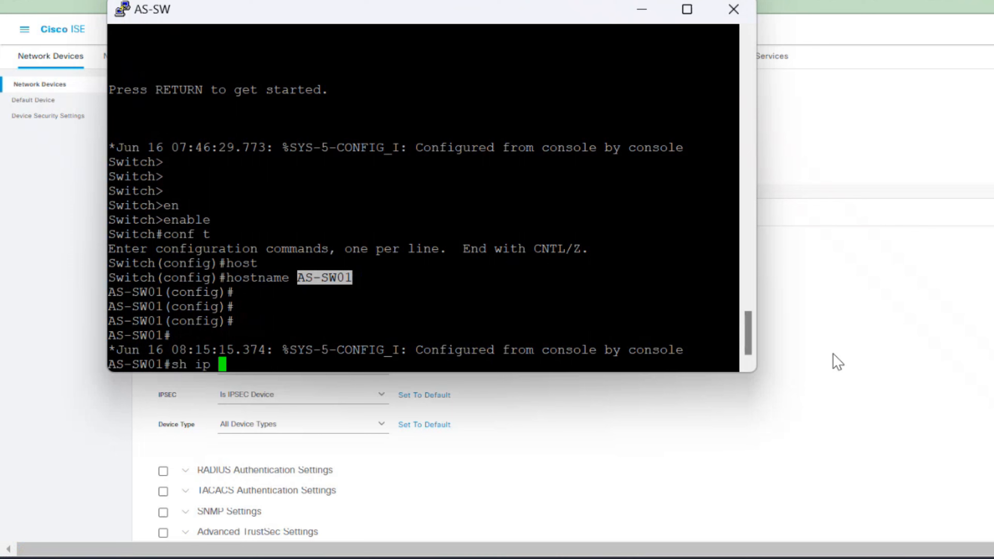
key("Tab")
key("Return")
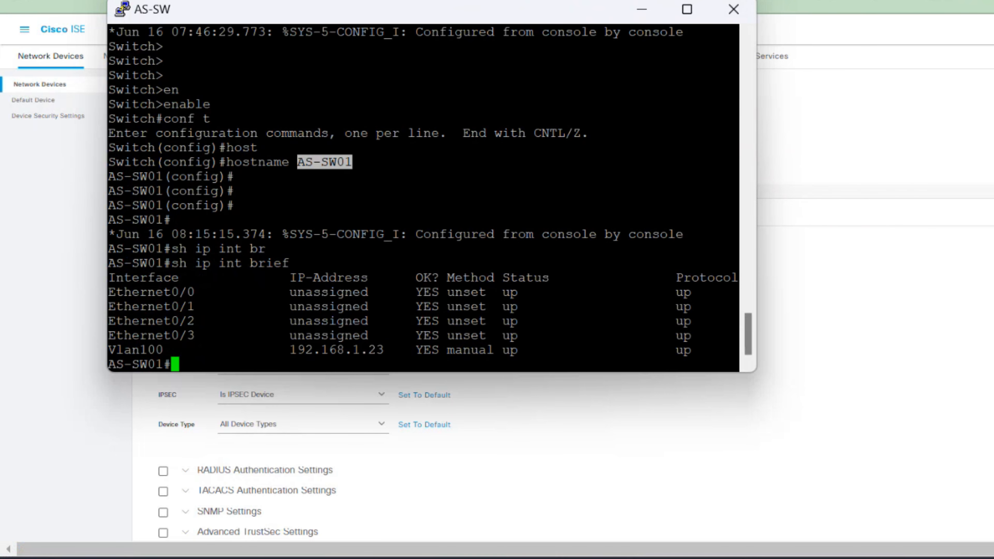
key("alt+Tab")
scroll(311, 308, "down", 1)
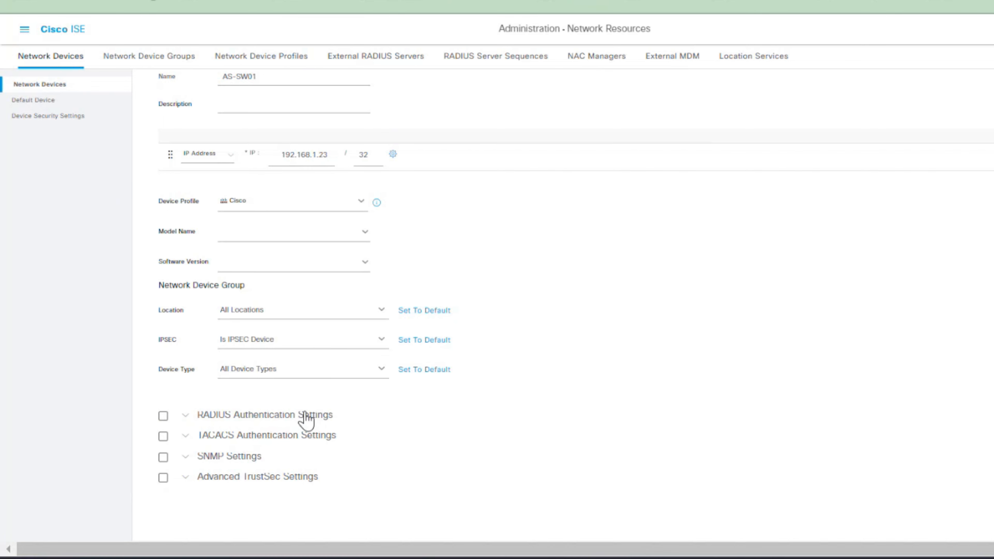
Enable RADIUS Authentication Settings and show the switch's config with 'sh run | section radius'
left_click(162, 416)
scroll(548, 421, "down", 2)
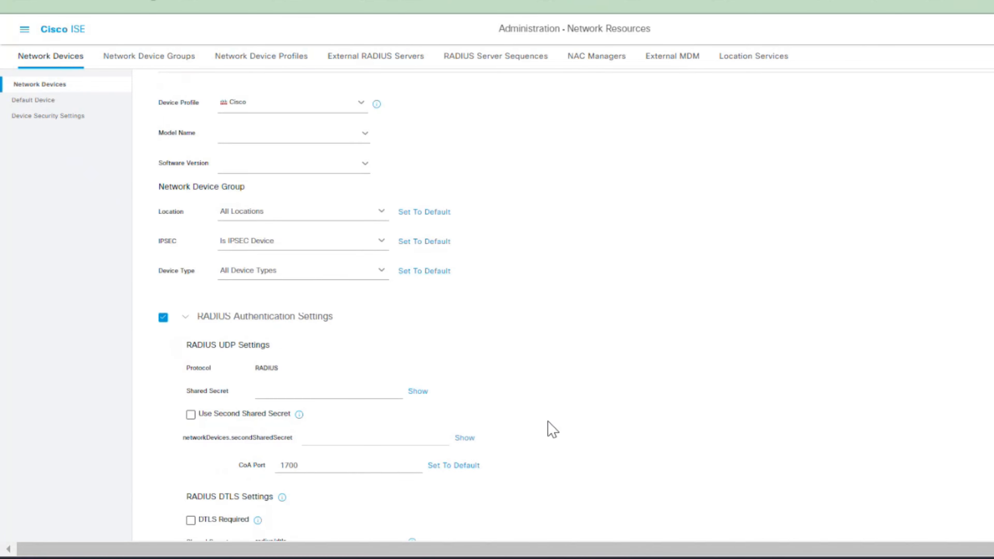
scroll(553, 430, "down", 2)
mouse_move(794, 540)
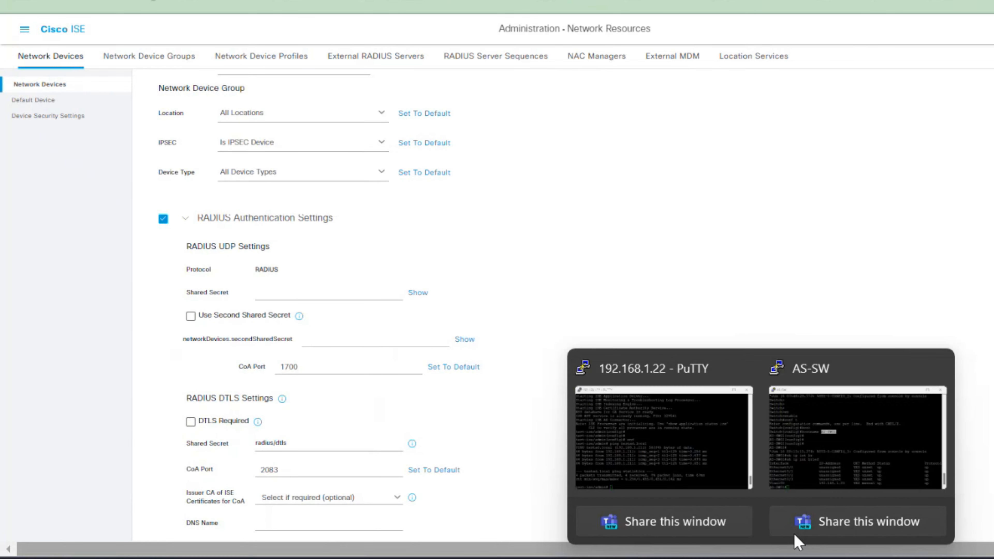
left_click(823, 480)
type("sh run")
key("Tab")
type("| se")
key("Tab")
type("radius")
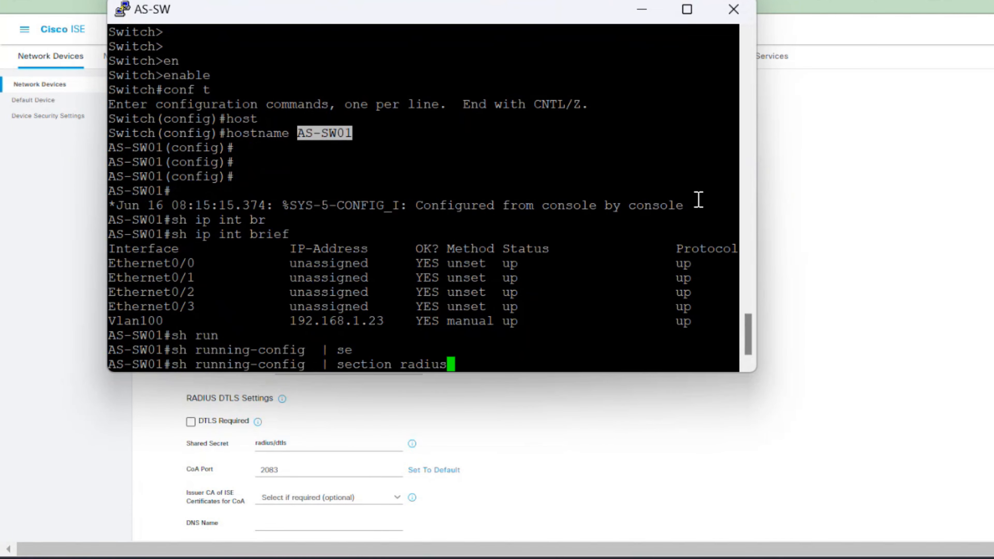
key("Return")
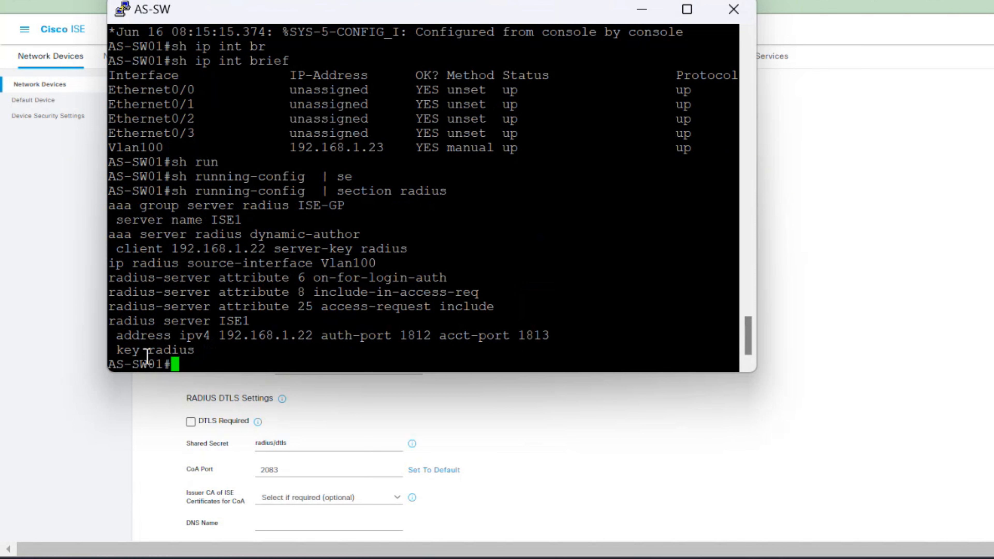
Copy the switch's RADIUS key and paste it into the Shared Secret field
left_click_drag(148, 354, 195, 351)
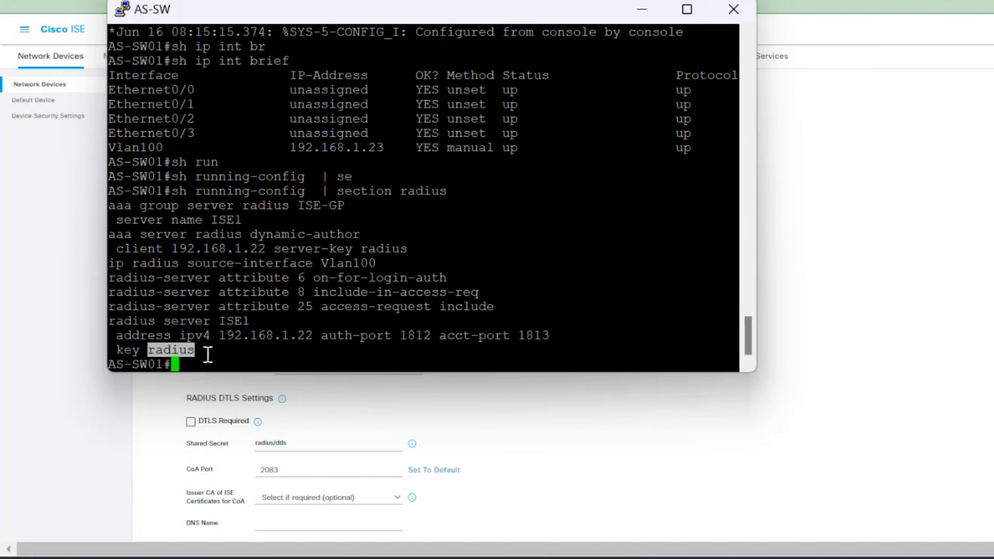
left_click(642, 9)
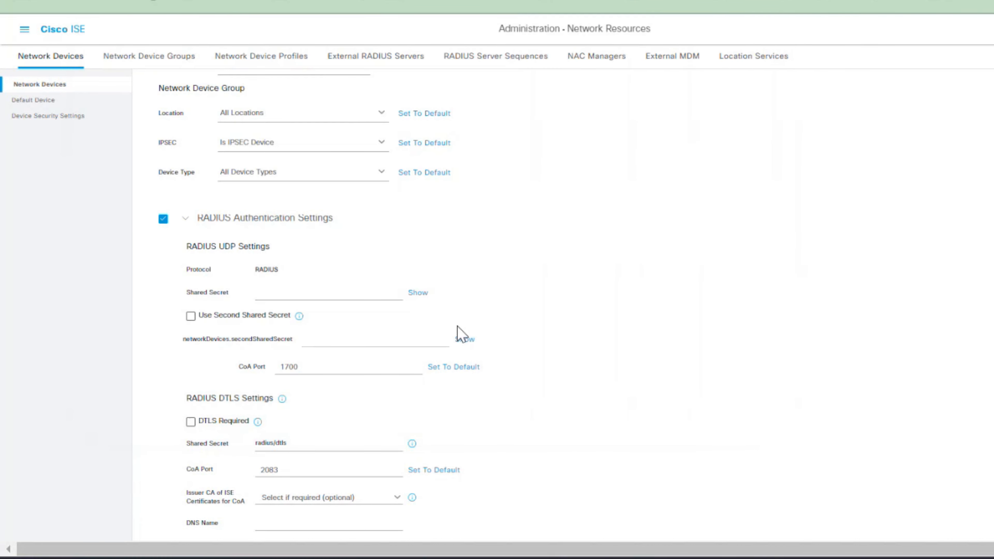
left_click(306, 288)
key("ctrl+v")
scroll(473, 299, "down", 6)
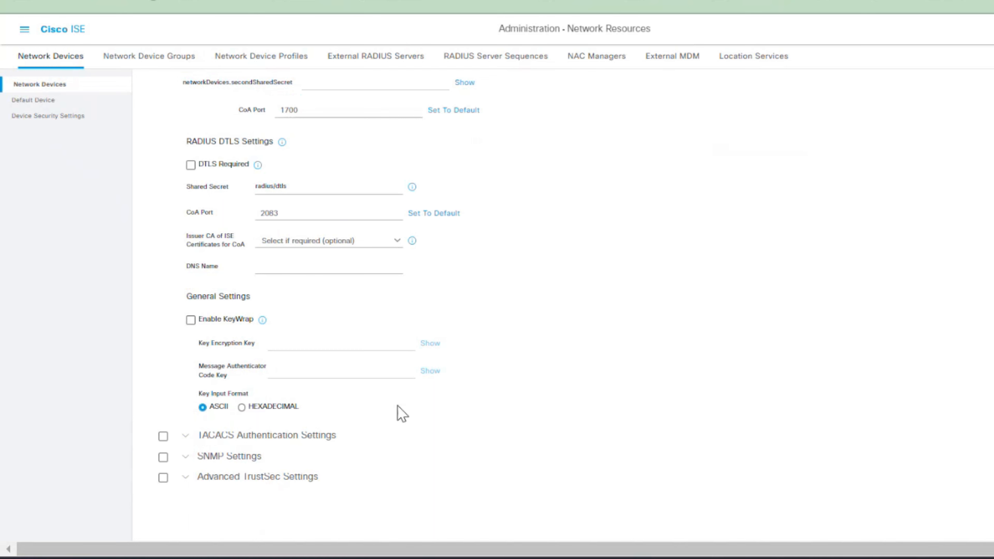
scroll(327, 393, "up", 3)
scroll(327, 393, "up", 5)
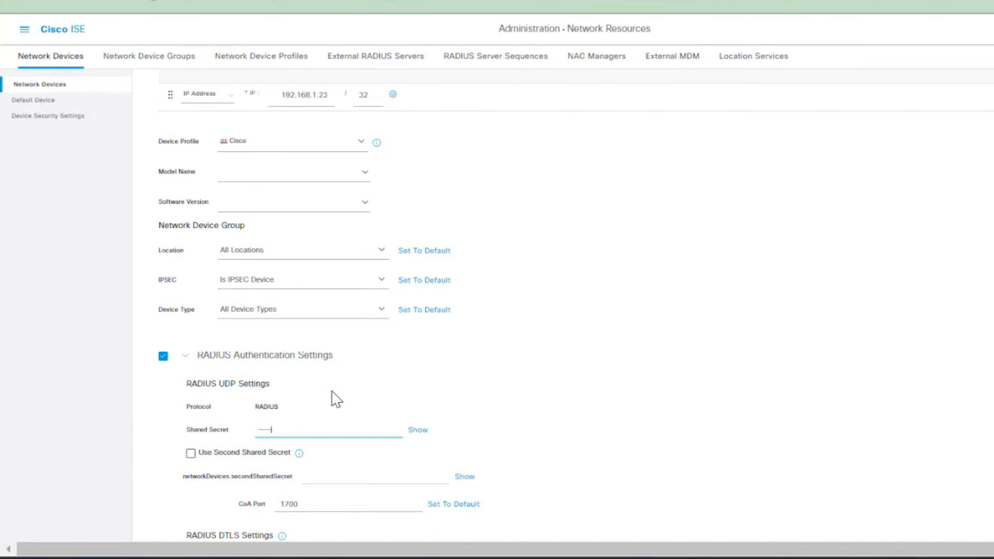
Create a Branch-01 device type group and select it as AS-SW01's Device Type
left_click(390, 309)
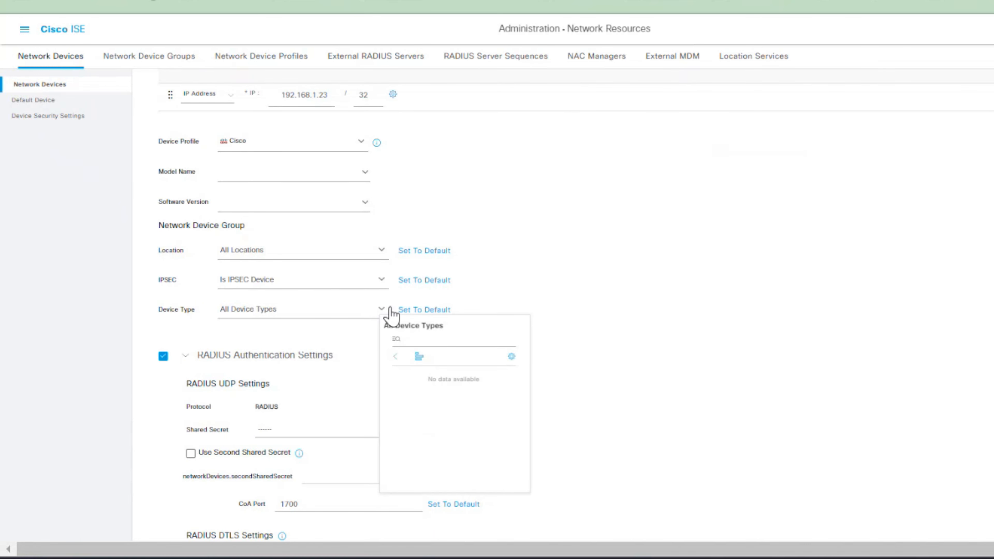
left_click(508, 358)
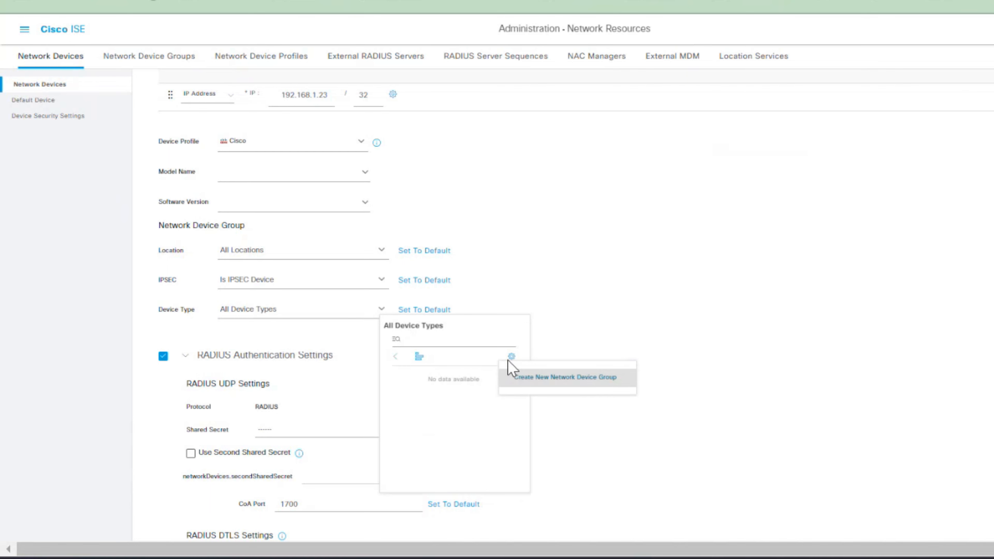
left_click(523, 380)
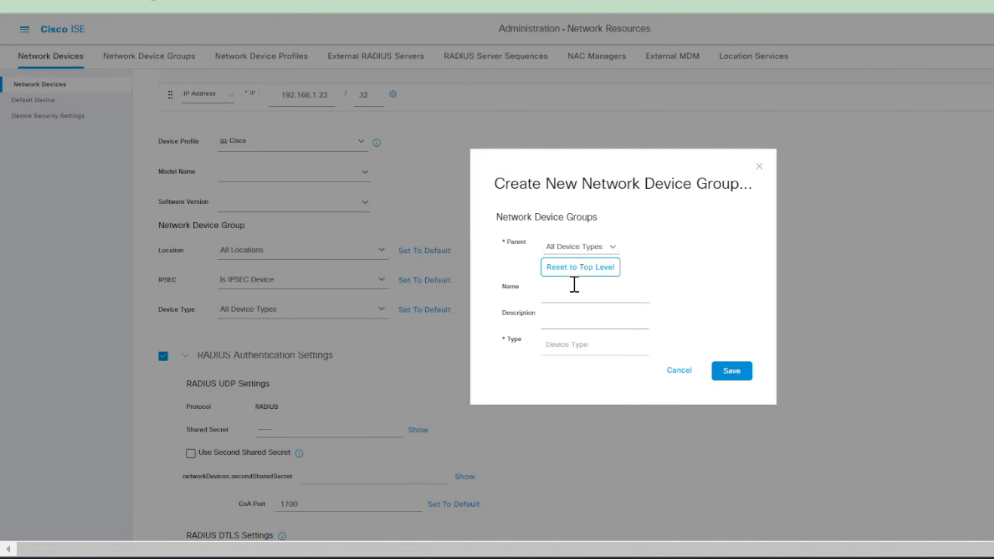
left_click(579, 301)
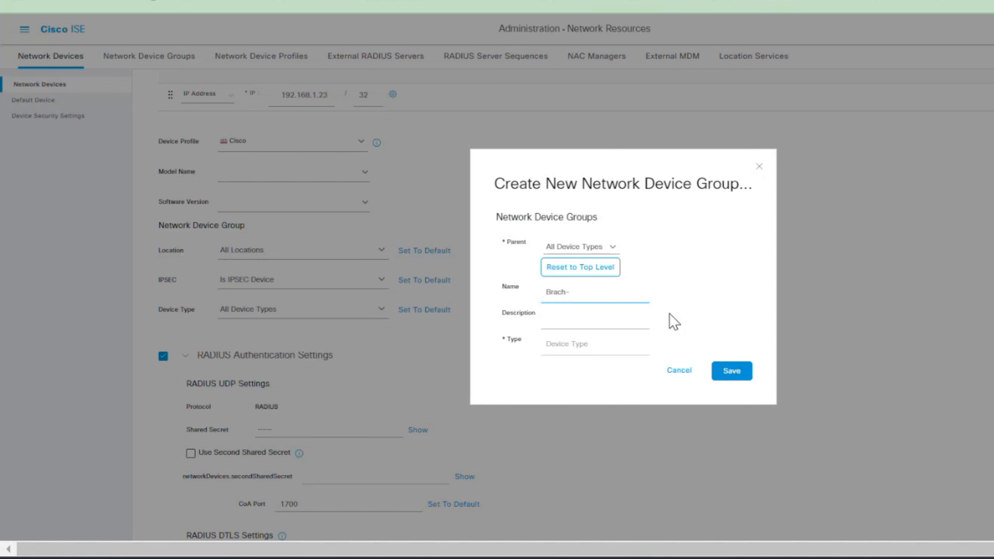
key("BackSpace")
key("BackSpace")
type("ch-01")
left_click(741, 372)
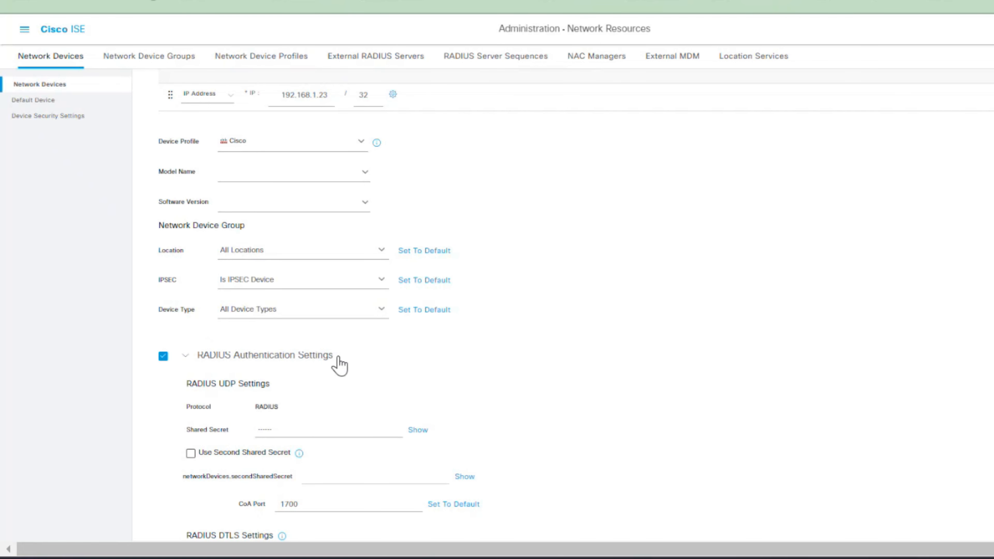
left_click(382, 310)
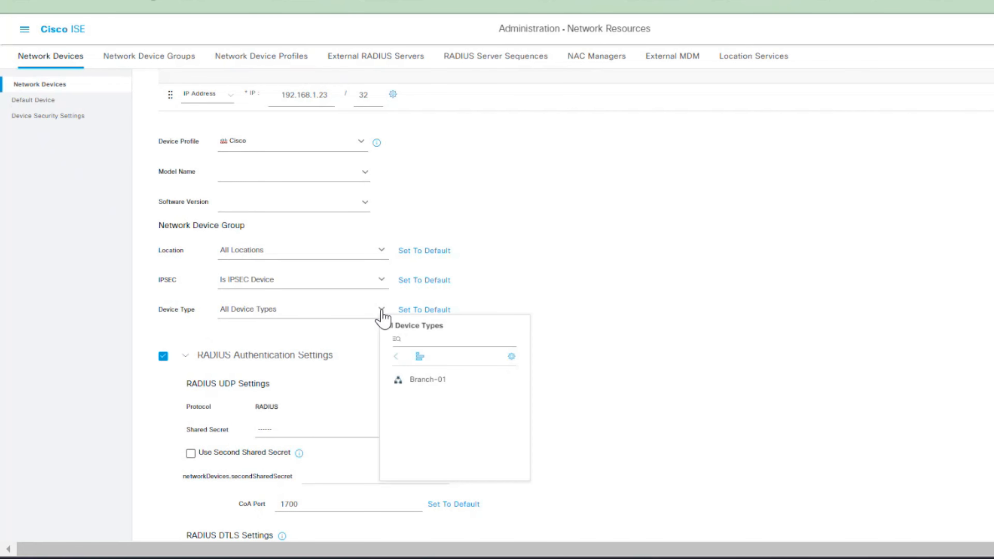
left_click(431, 383)
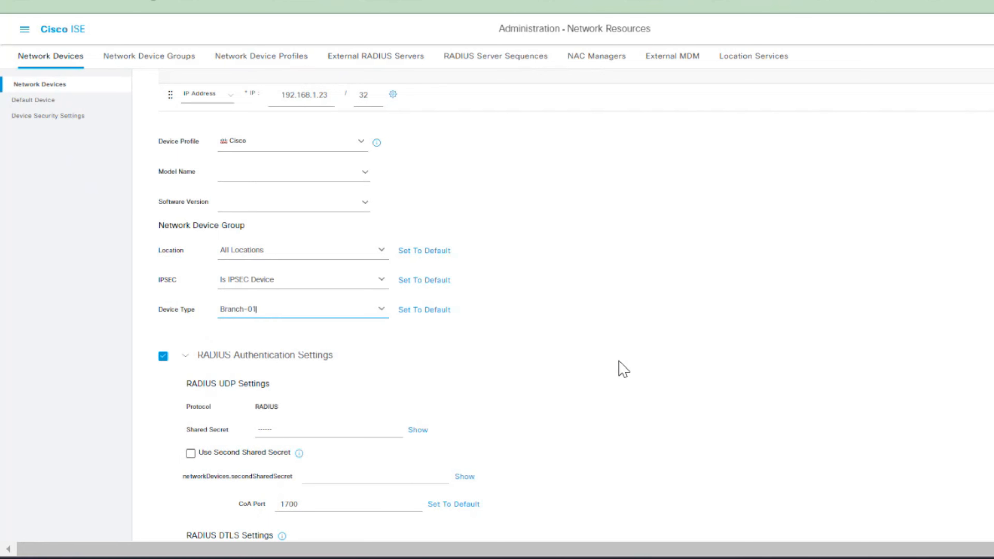
Create a Branch-01 location group and select it as AS-SW01's Location
scroll(621, 370, "down", 2)
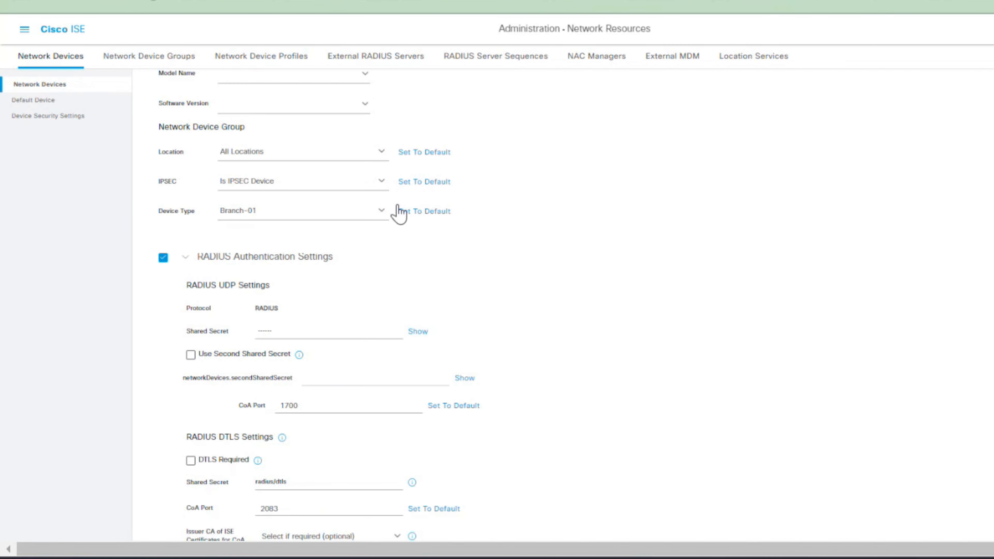
left_click(379, 161)
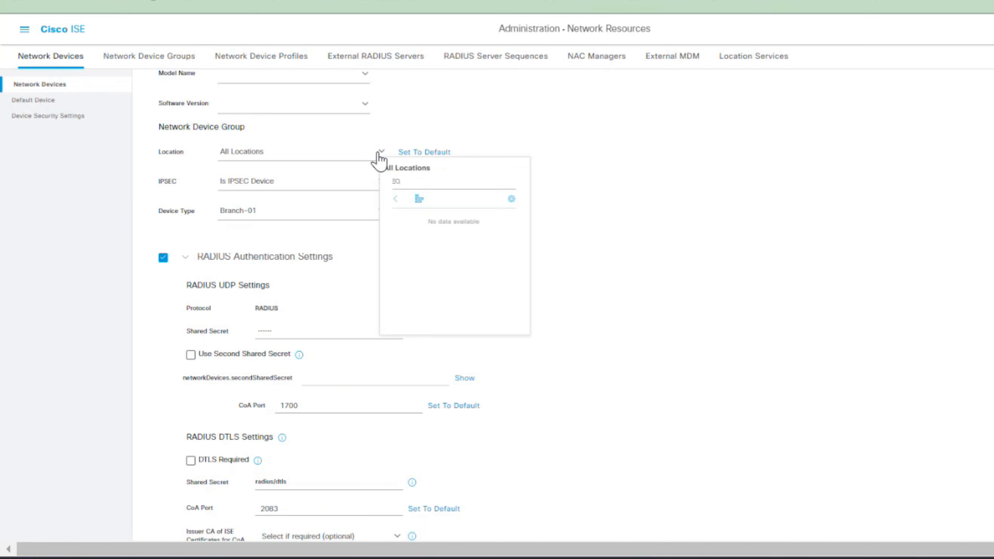
left_click(512, 198)
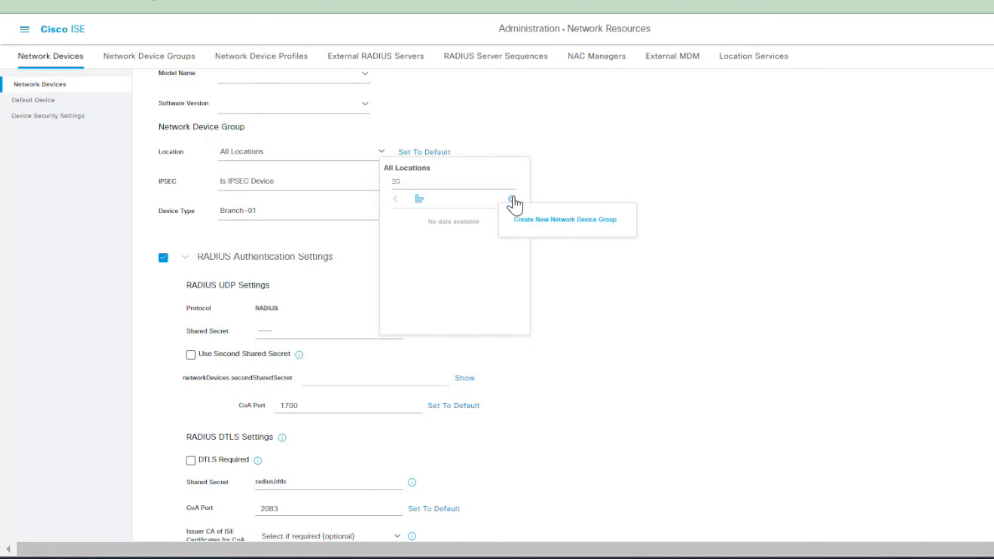
left_click(543, 220)
left_click(577, 290)
type("Bta")
type("ra")
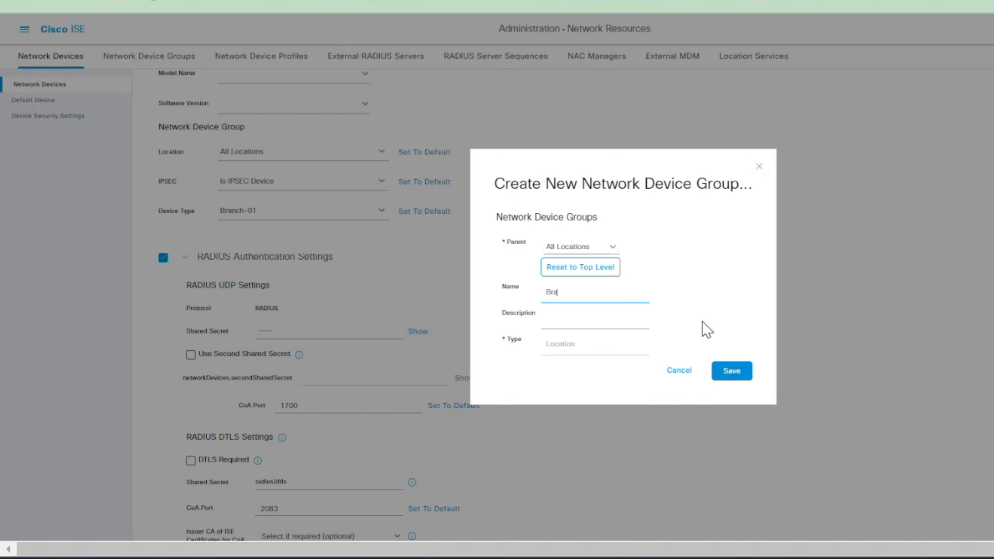
type("nch-01")
left_click(734, 374)
left_click(379, 157)
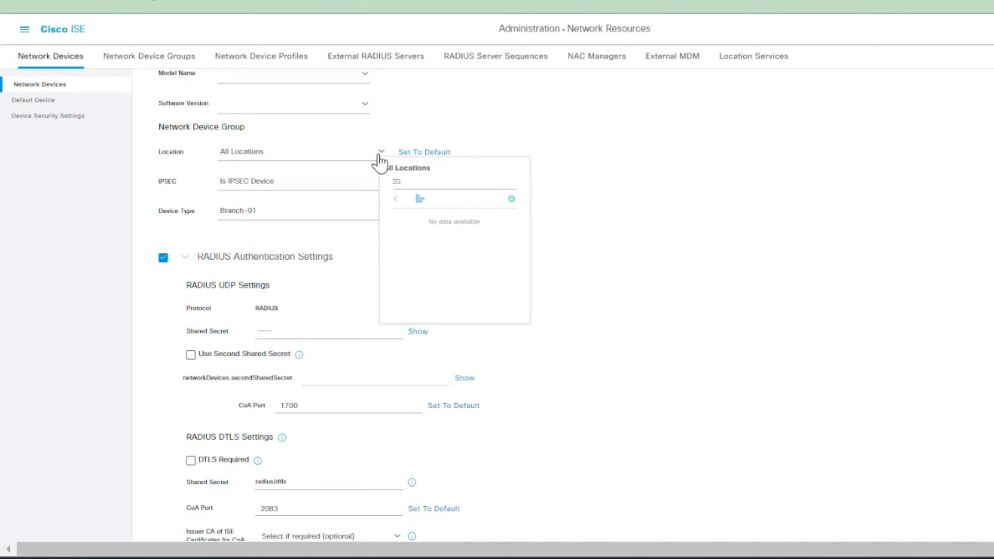
left_click(439, 230)
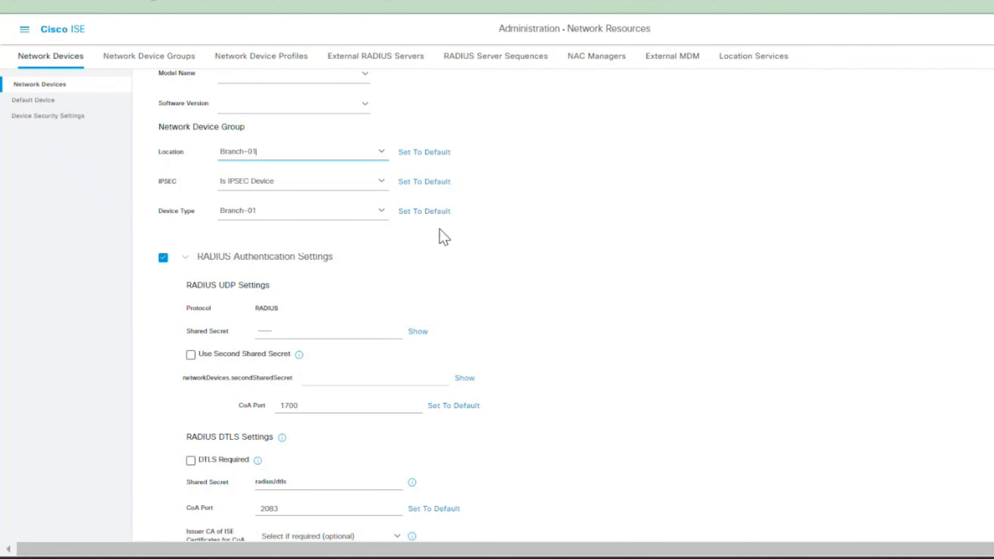
left_click(582, 262)
Check the RADIUS shared secret, hide it, and review the device's RADIUS and General settings
scroll(379, 311, "up", 3)
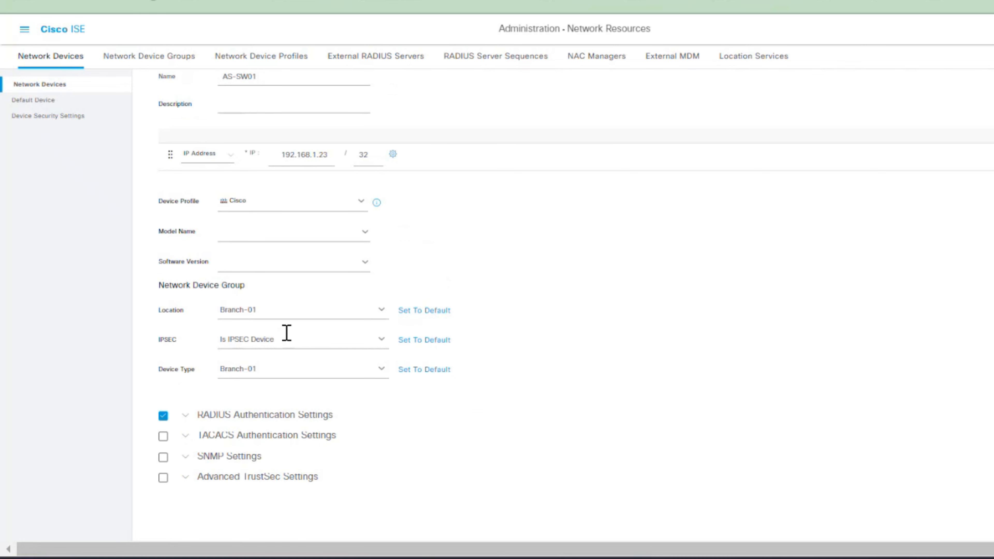
left_click(185, 415)
scroll(550, 396, "down", 5)
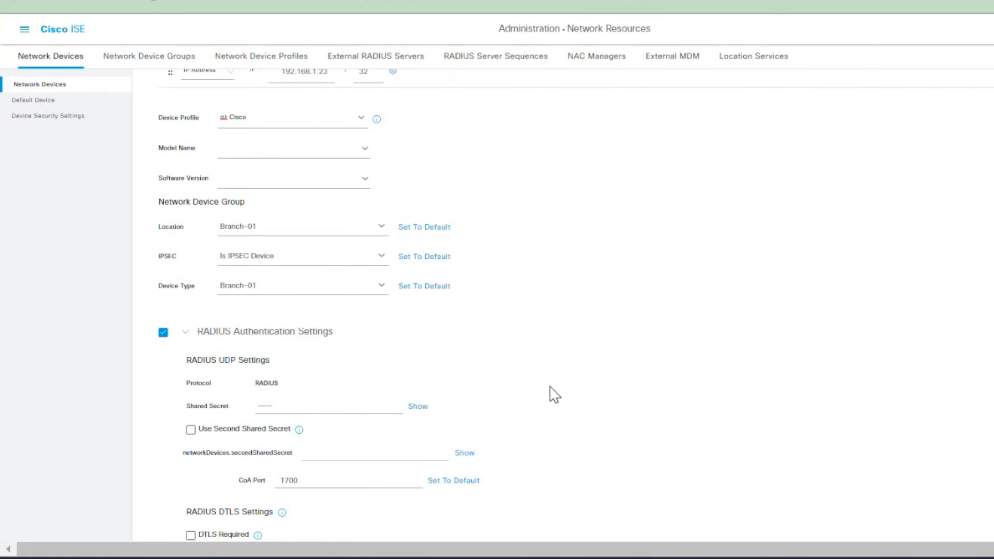
left_click(429, 225)
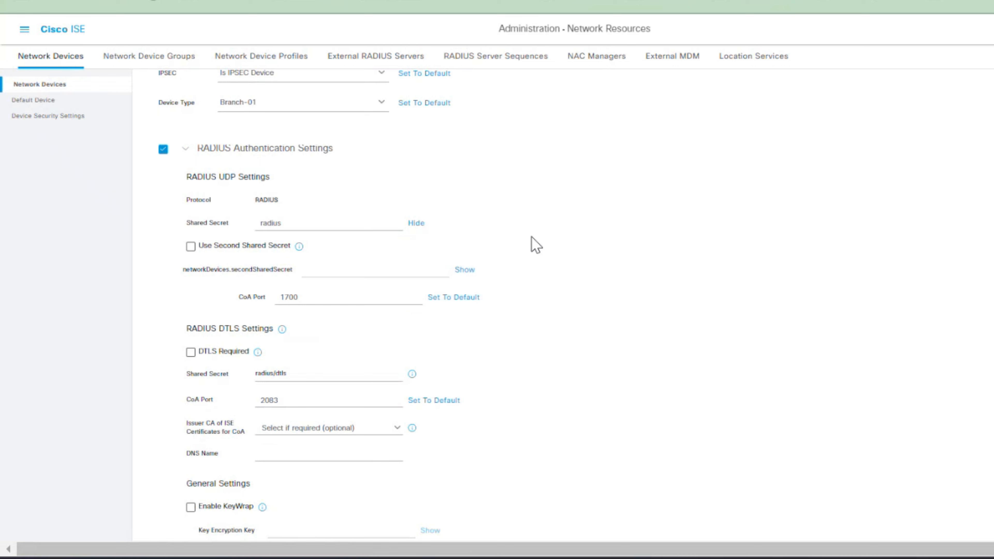
scroll(665, 270, "down", 5)
scroll(646, 351, "up", 3)
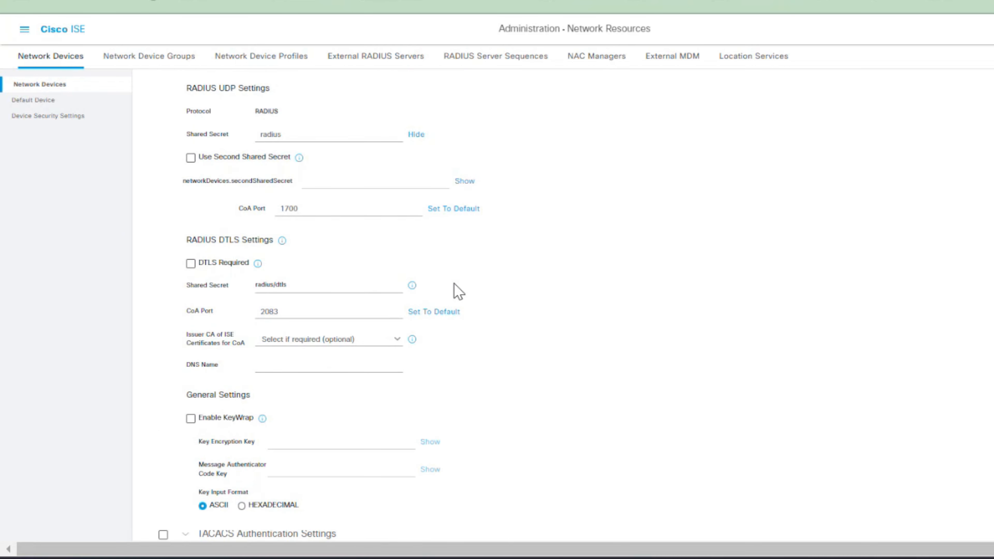
scroll(360, 298, "up", 3)
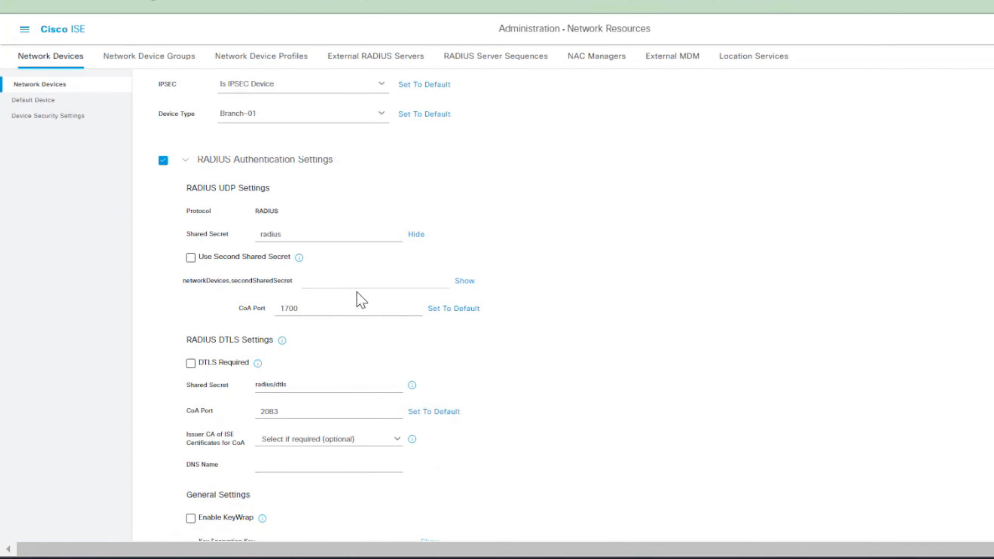
scroll(344, 324, "up", 3)
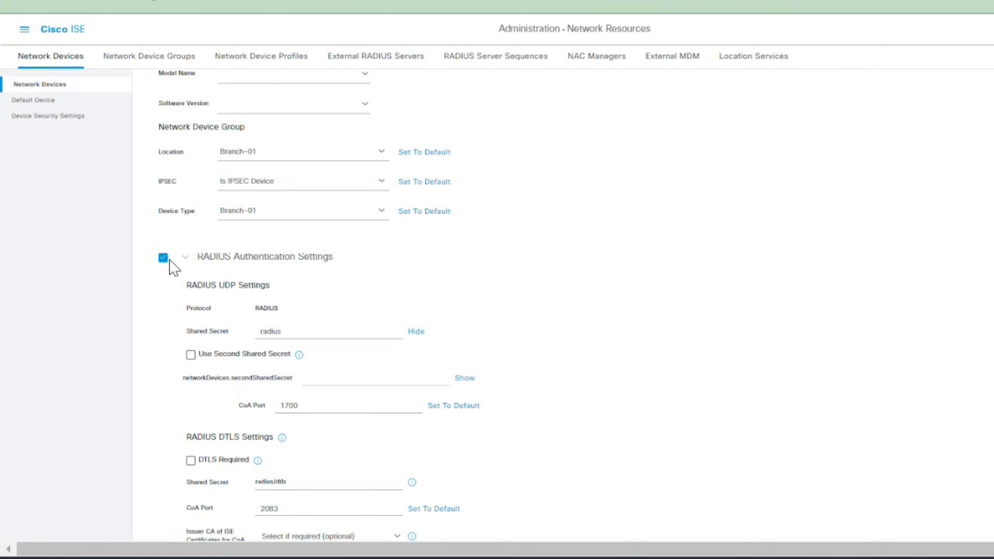
left_click(289, 330)
scroll(424, 324, "up", 3)
scroll(424, 324, "down", 7)
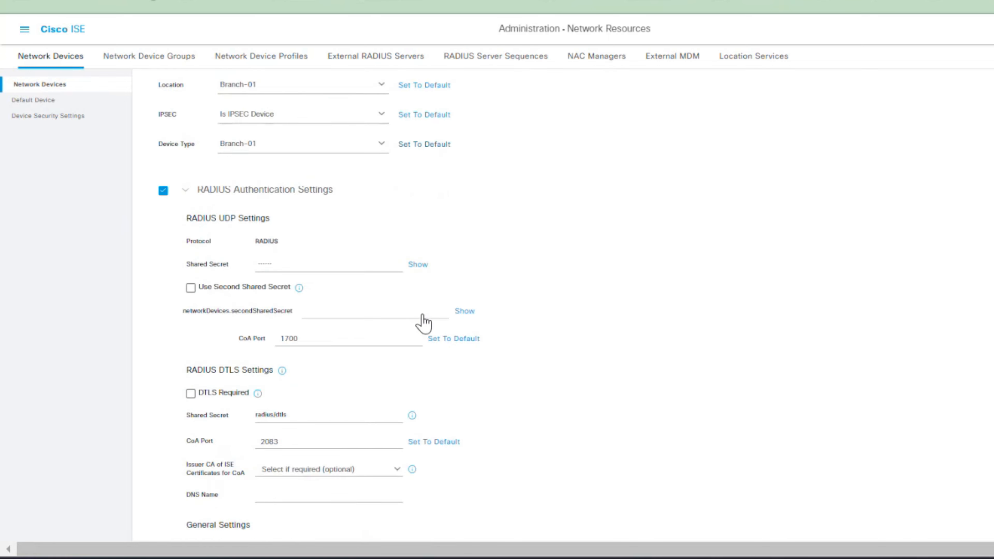
scroll(251, 378, "down", 3)
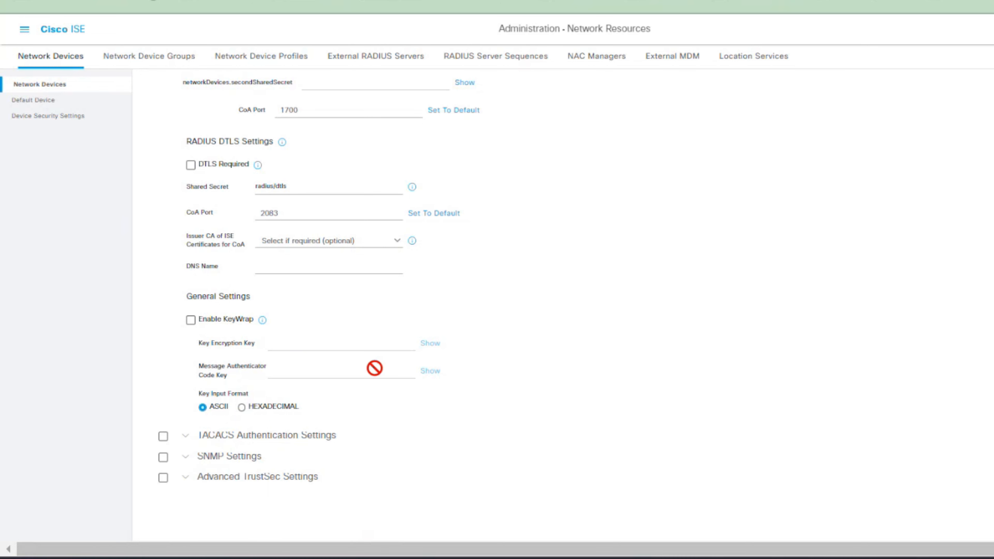
scroll(296, 242, "up", 3)
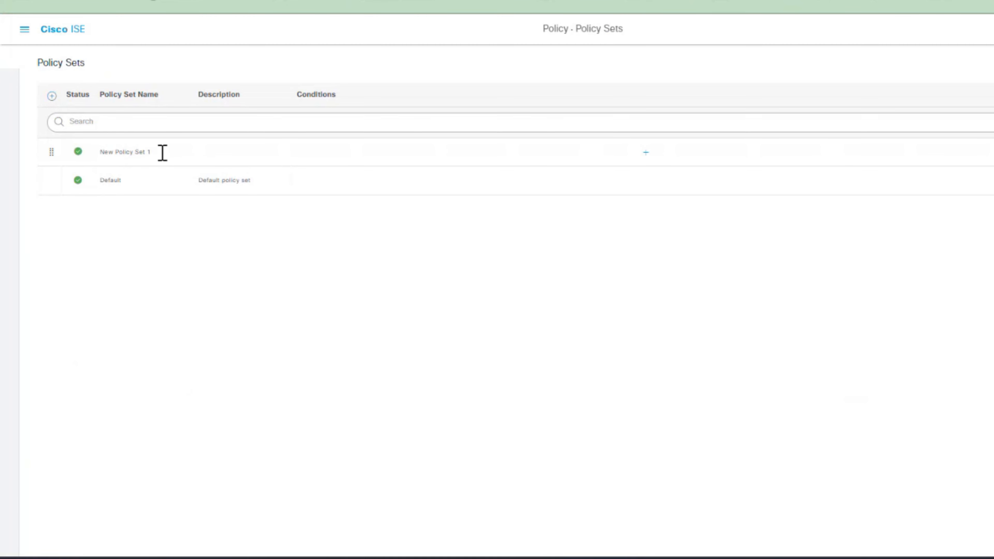
Rename New Policy Set 1 to Wiredot1, dismiss the save error, and open its condition editor
left_click_drag(162, 152, 47, 155)
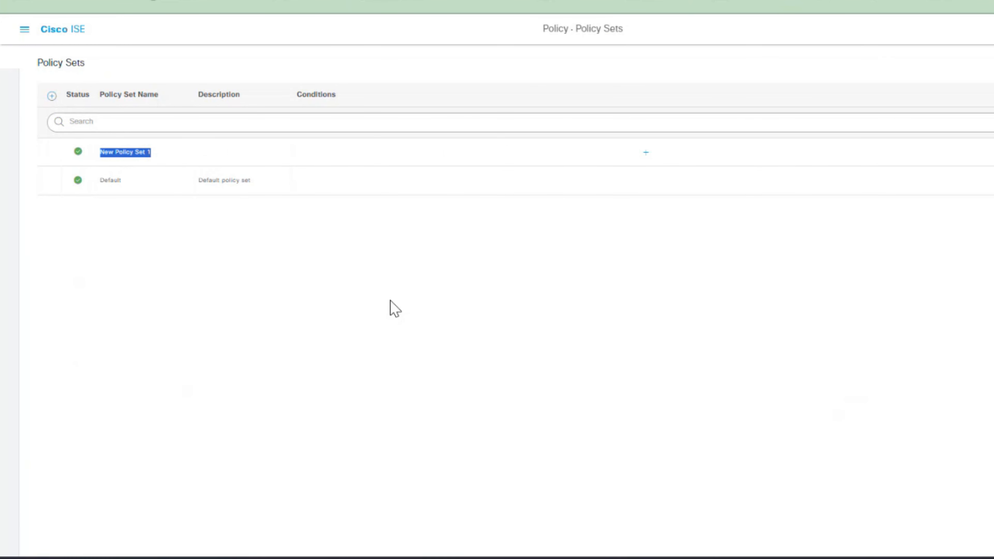
type("Wiredot1")
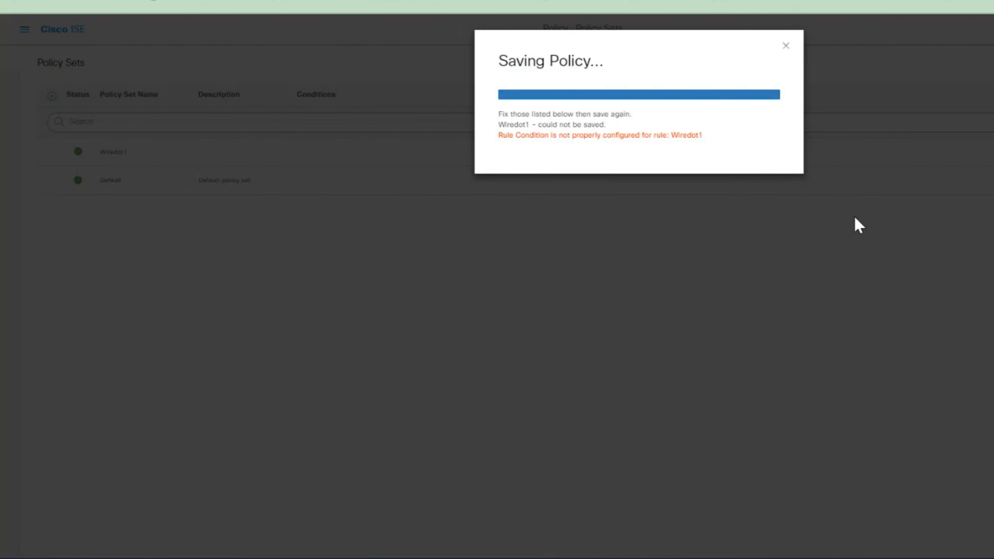
left_click(785, 46)
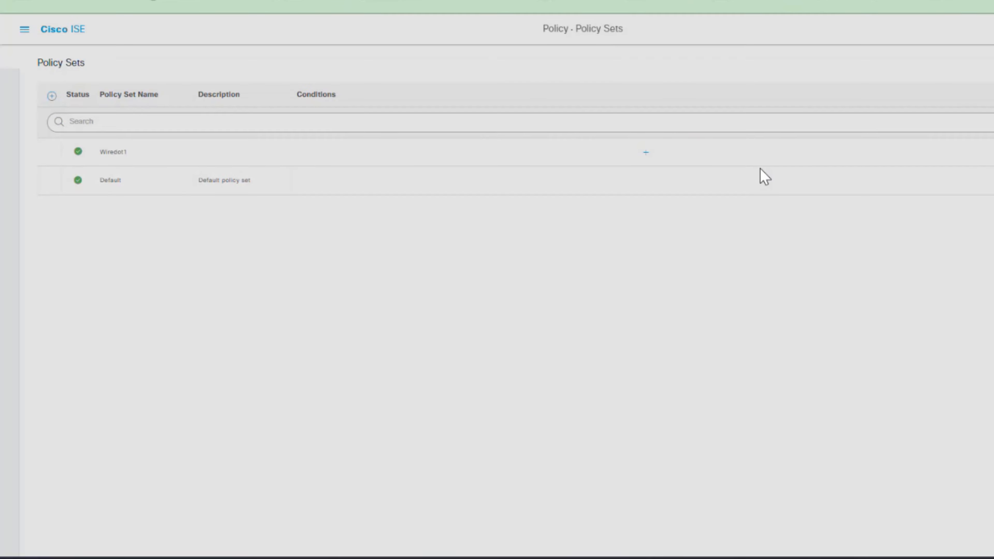
left_click(641, 153)
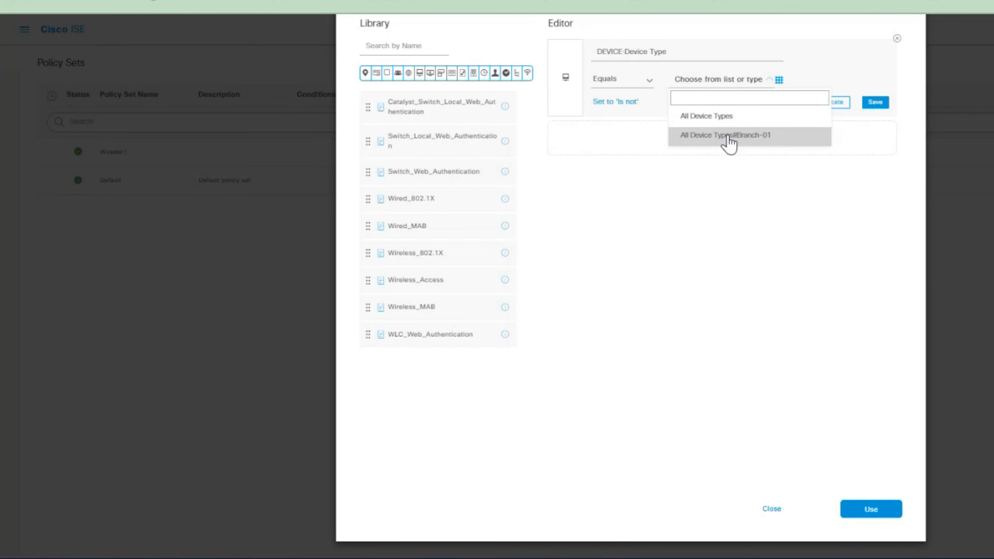
Apply Device Type EQUALS All Device Types#Branch-01 to Wiredot1, then go to Allowed Protocols
left_click(727, 135)
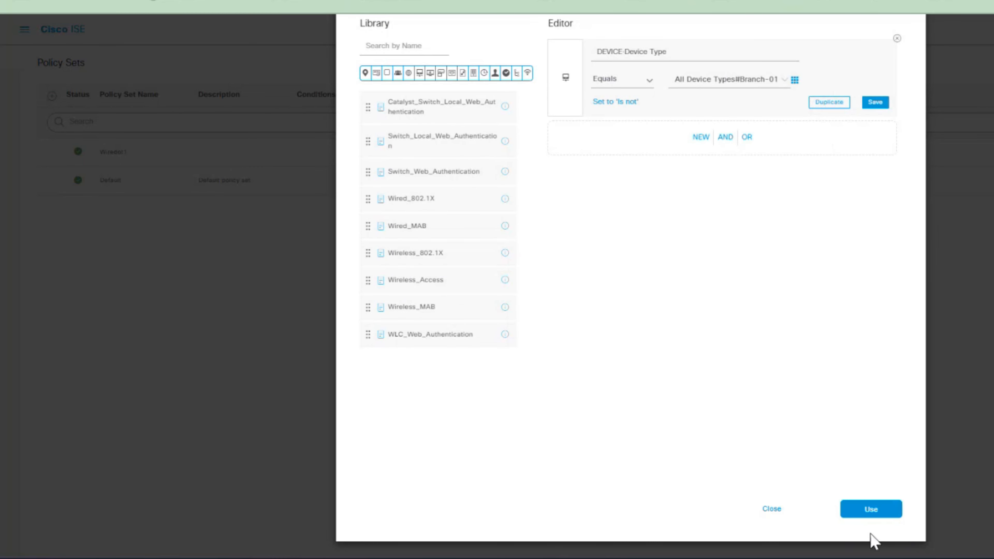
left_click(870, 509)
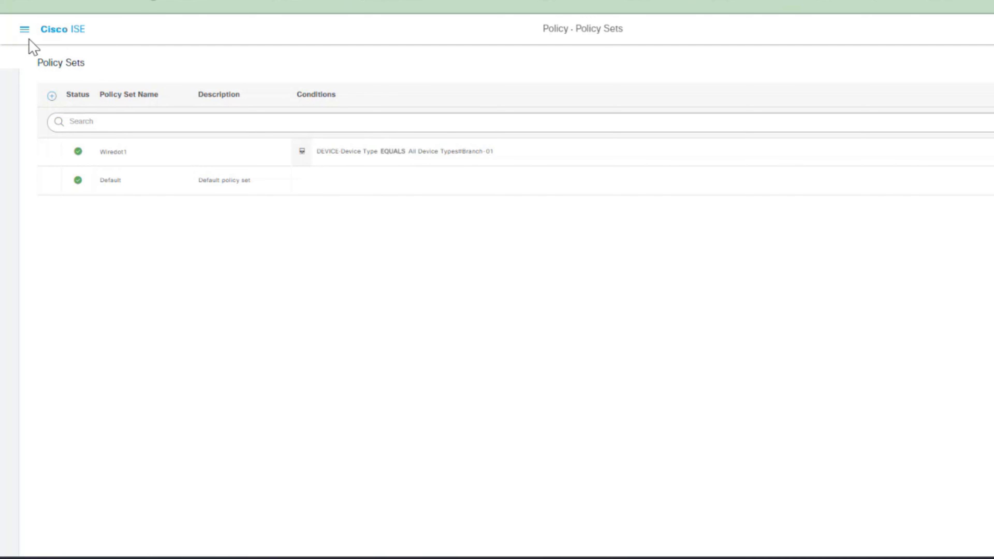
left_click(24, 29)
type("proto")
left_click(367, 83)
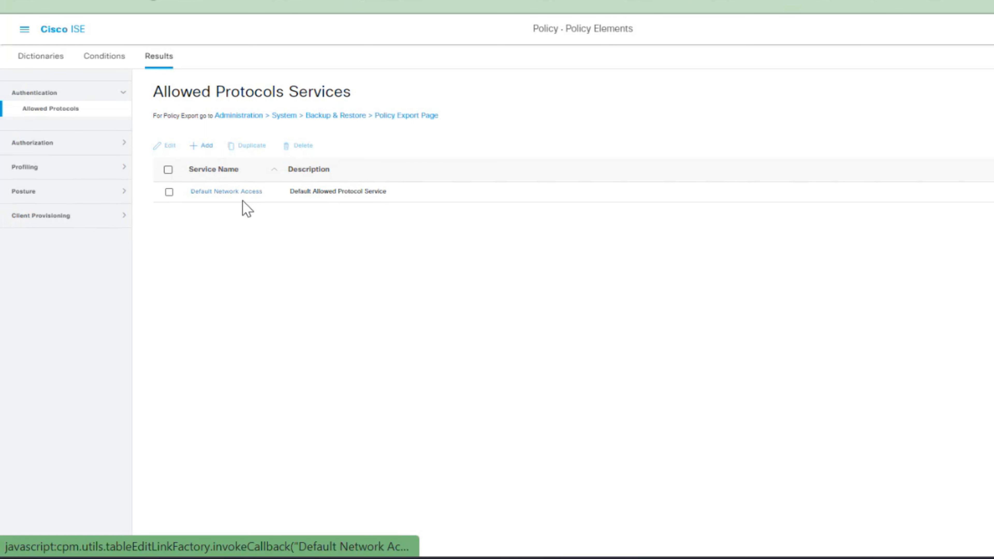
Review Default Network Access protocols down to TEAP, then begin naming a new authentication rule 'wire'
left_click(242, 196)
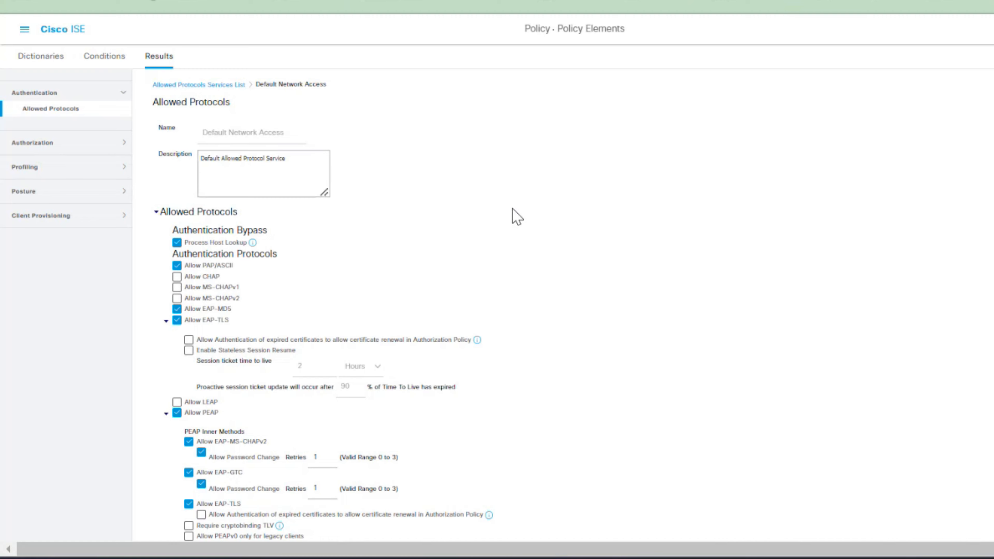
scroll(512, 208, "down", 3)
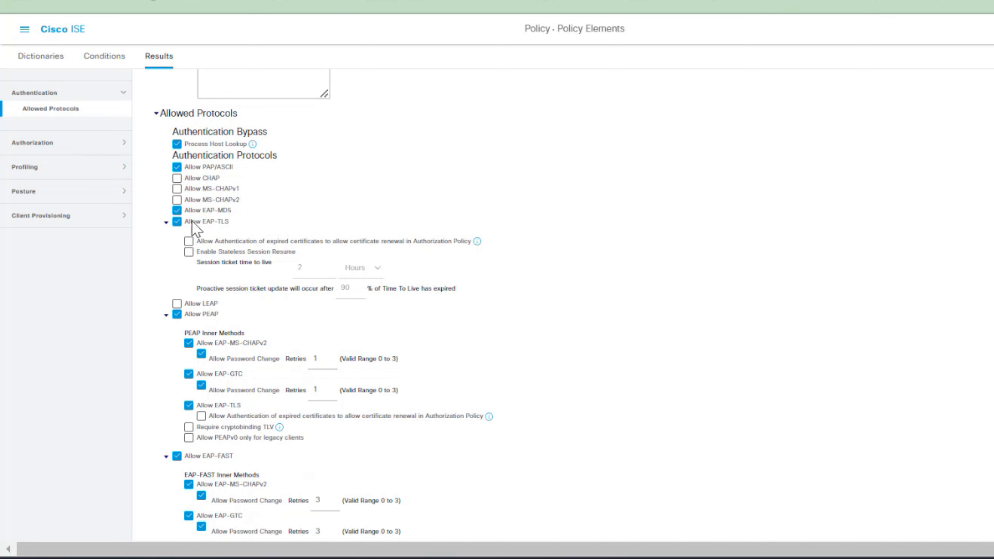
scroll(512, 274, "down", 2)
scroll(511, 269, "down", 4)
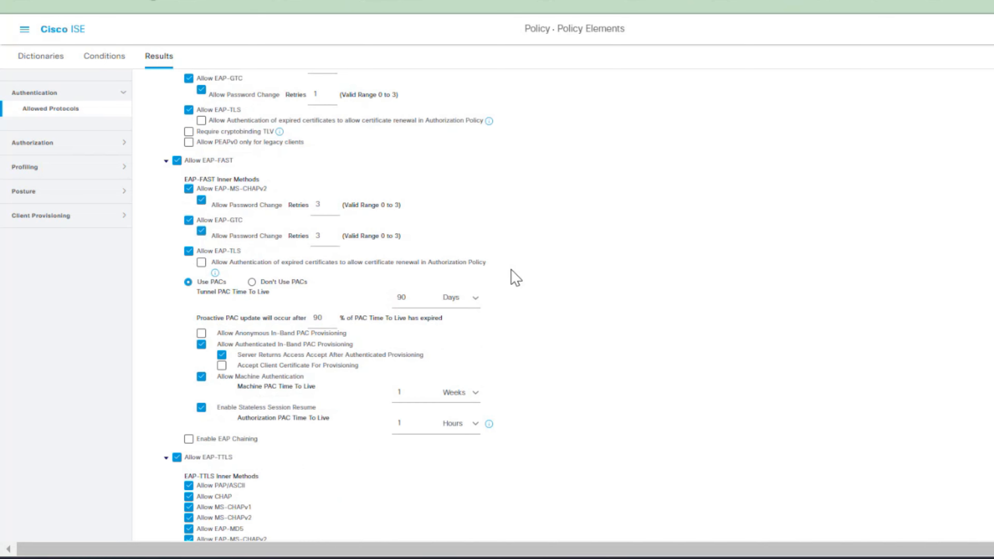
scroll(511, 269, "down", 5)
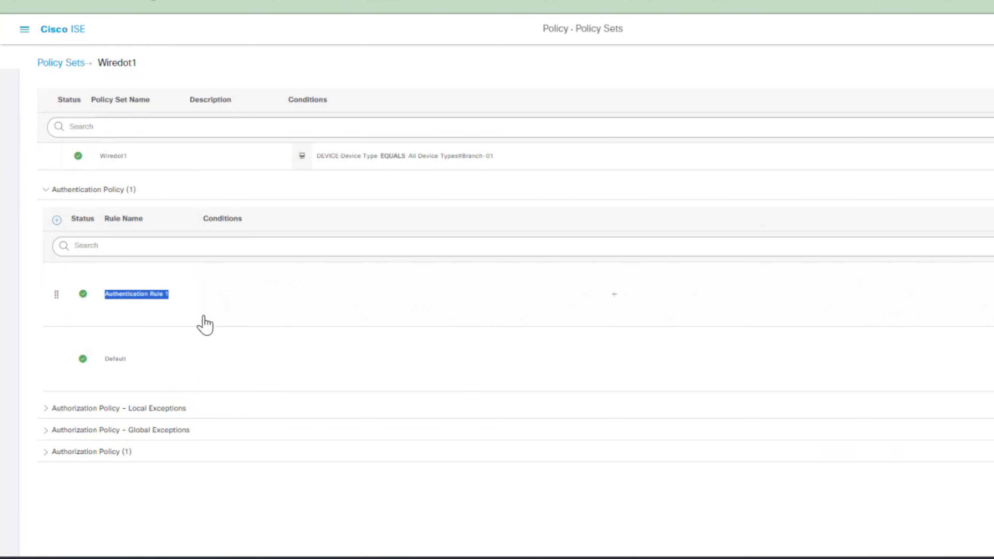
type("wire")
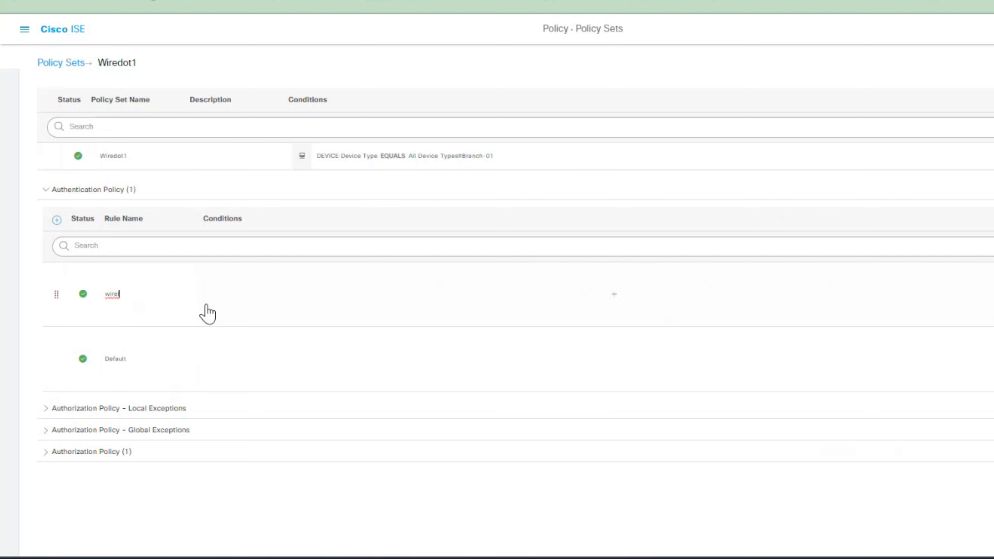
Name the authentication rule wire-auth and give it the Wired_802.1X library condition
key("BackSpace")
type("-auth")
left_click(614, 295)
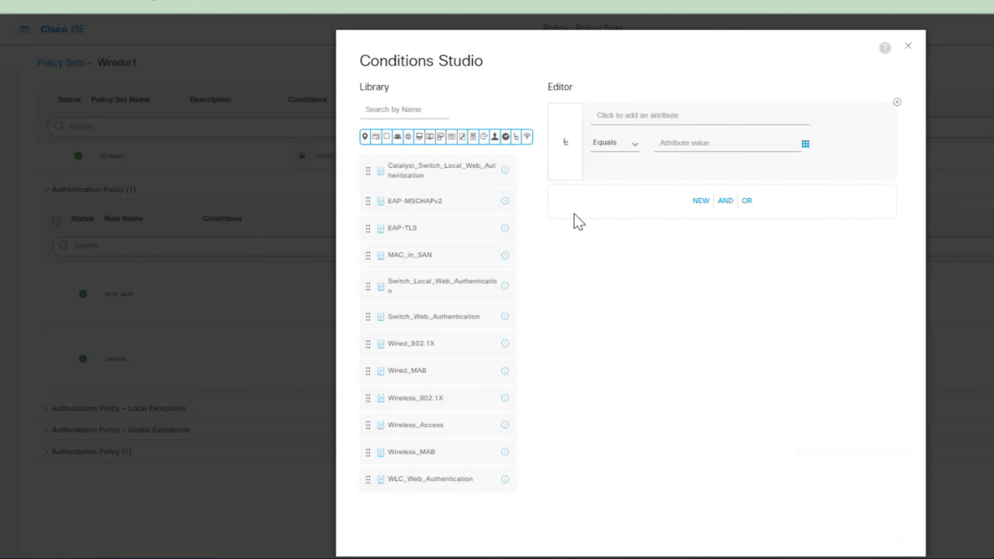
left_click(624, 129)
scroll(451, 333, "down", 2)
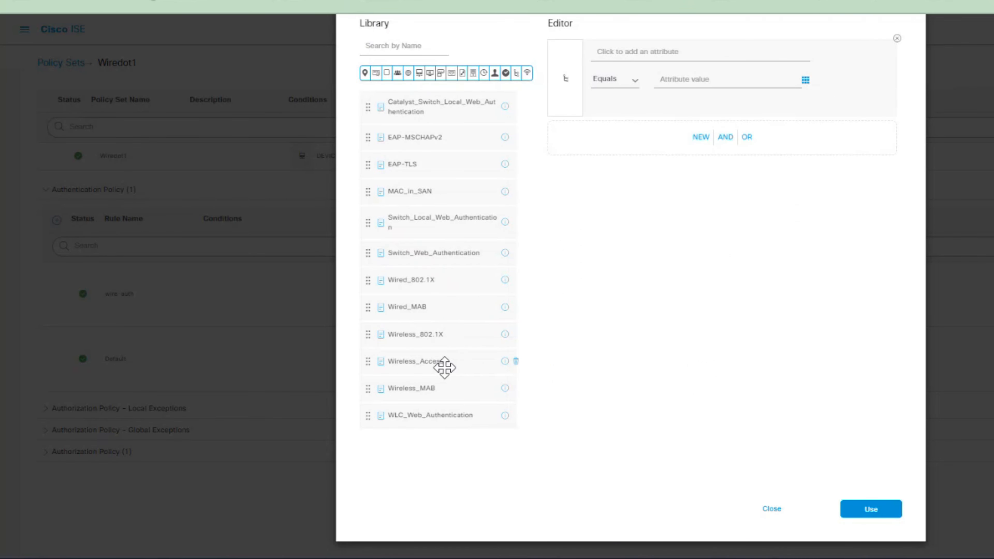
left_click_drag(413, 281, 621, 152)
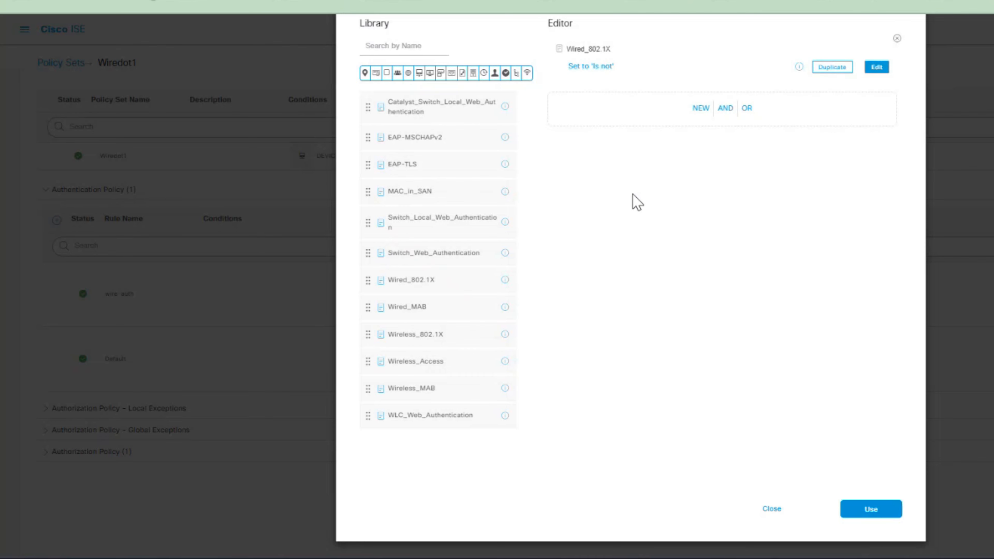
left_click(869, 508)
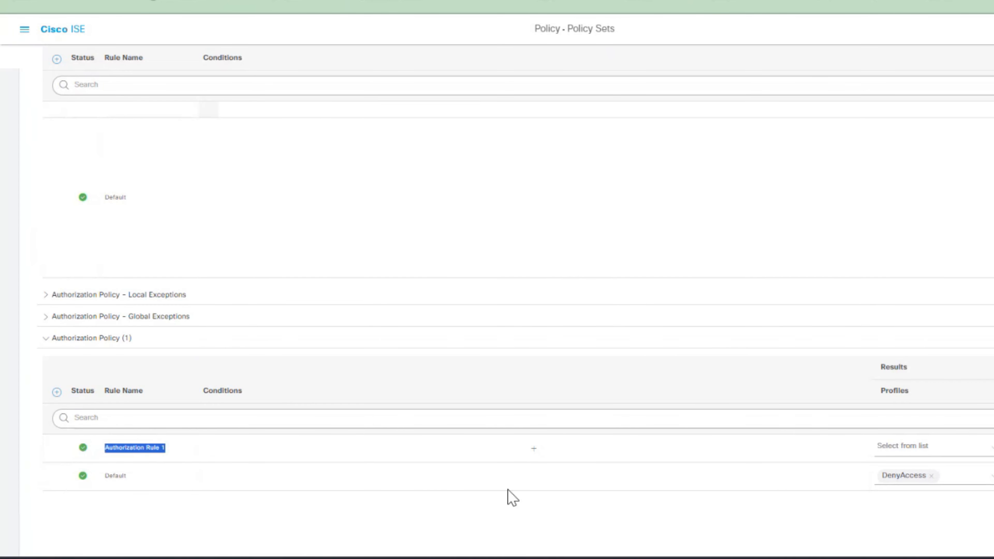
Name the authorization rule wire-author with condition AD01-ExternalGroups EQUALS testad.local/Users/Domain Users
type("wire")
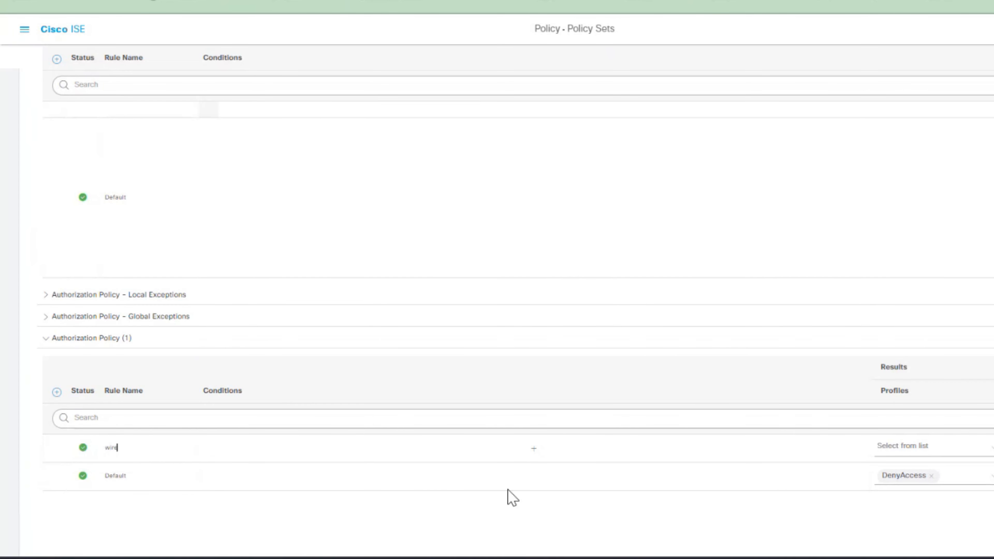
type("-author")
left_click(533, 449)
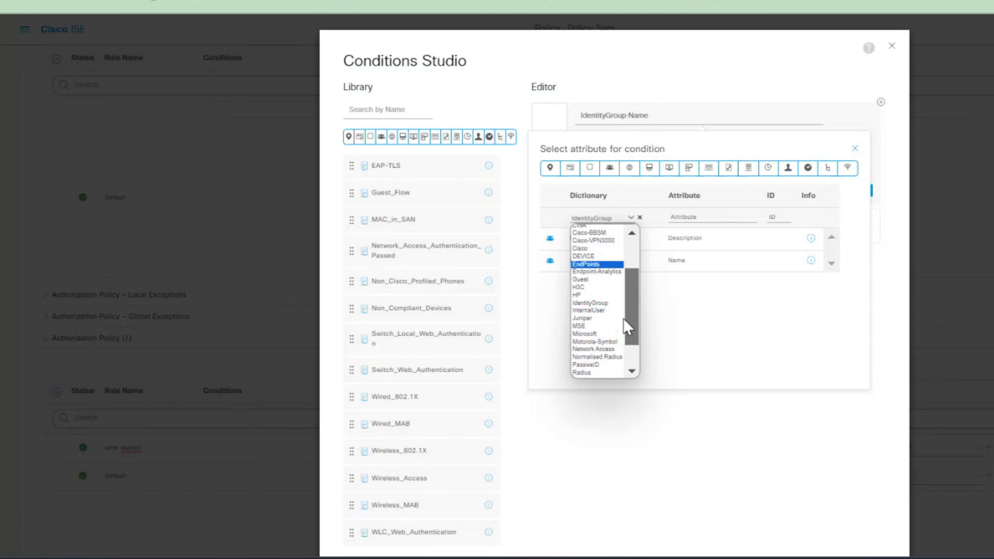
scroll(623, 319, "up", 3)
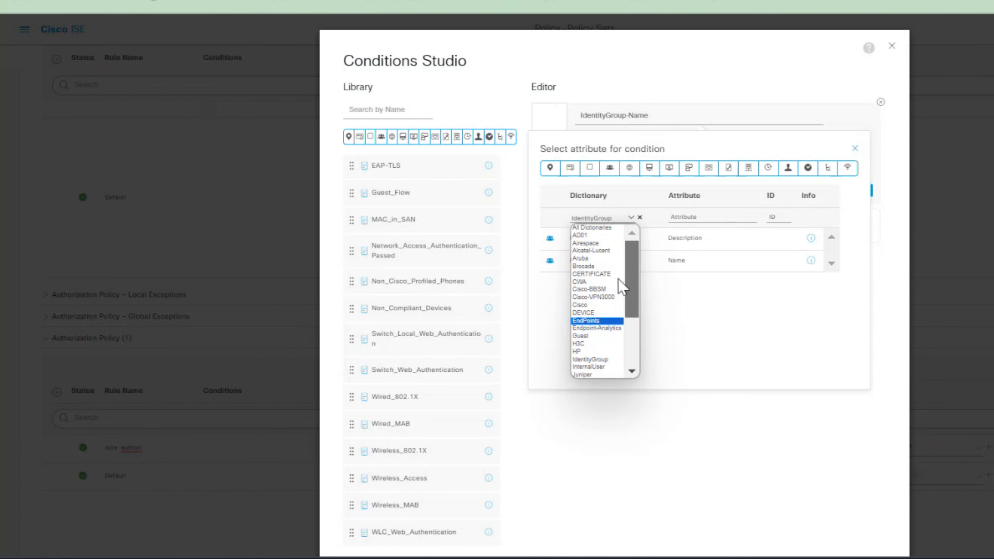
left_click(586, 235)
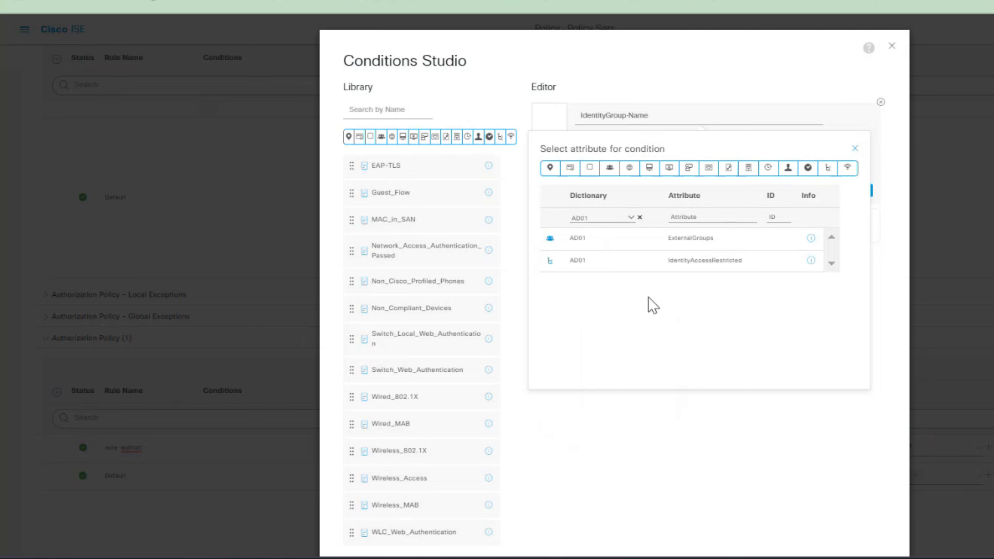
left_click(685, 218)
left_click(576, 242)
left_click(687, 142)
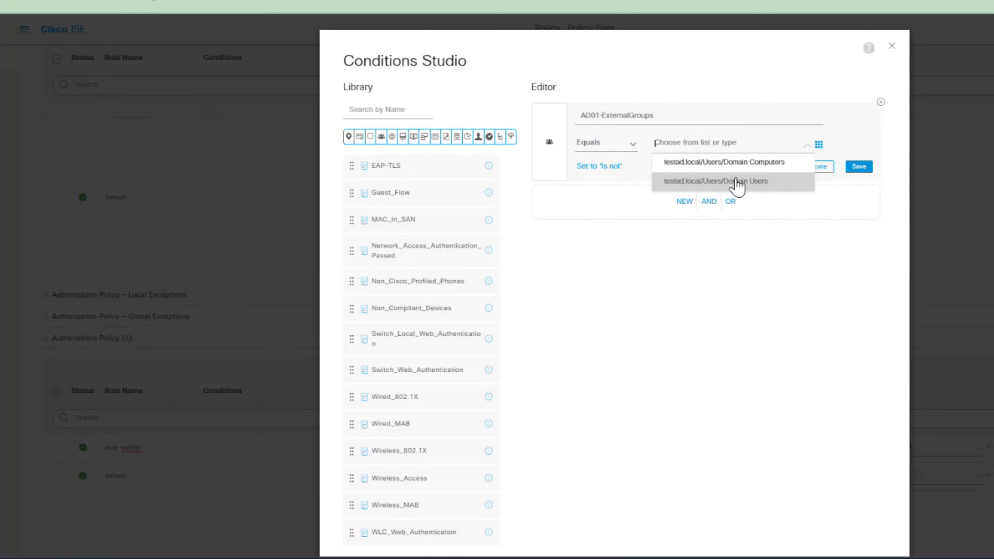
left_click(743, 182)
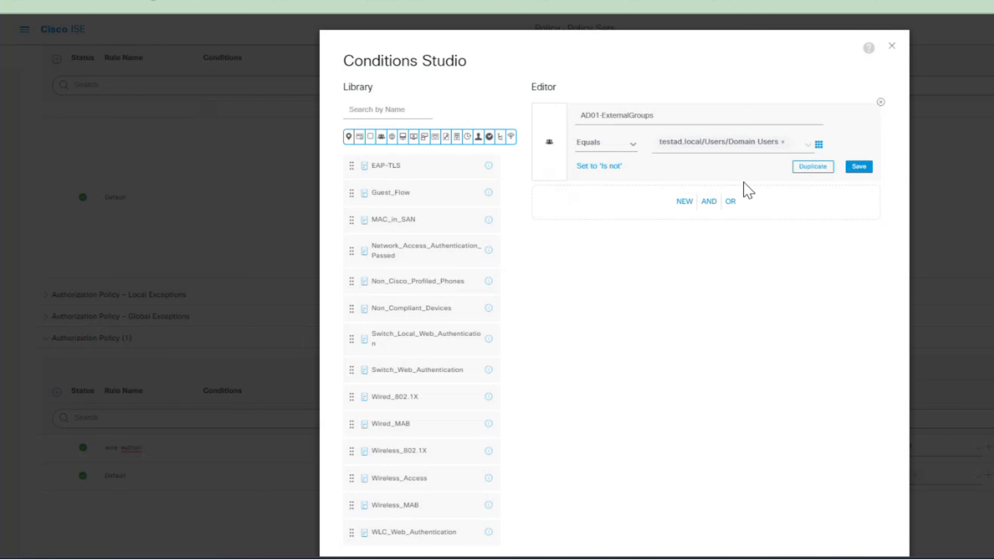
scroll(834, 472, "down", 2)
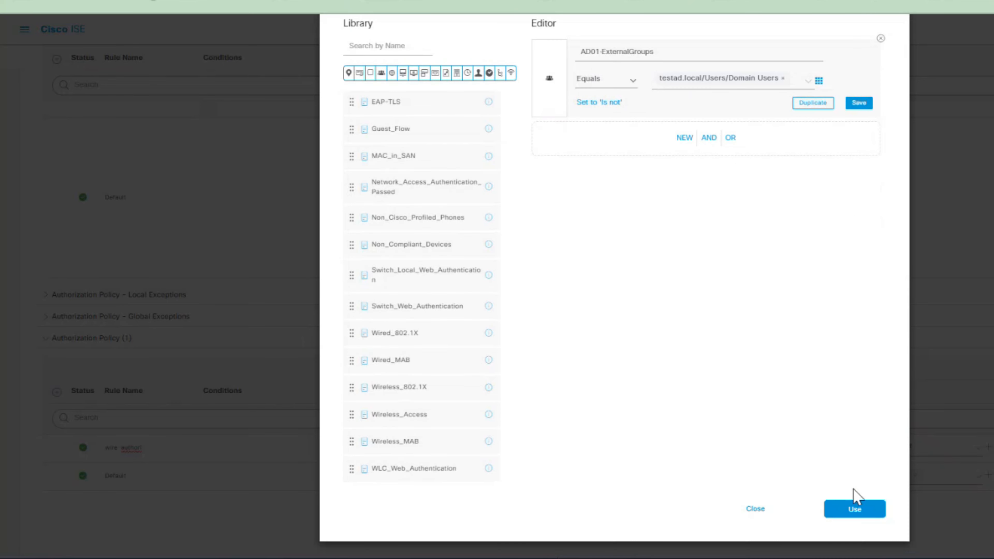
left_click(864, 516)
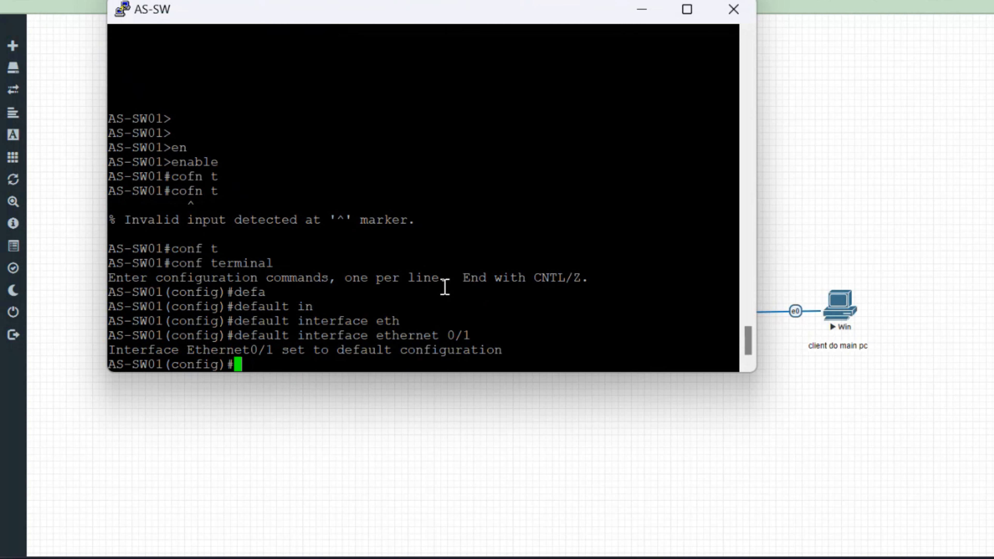
Enter interface configuration mode for Ethernet0/1 on the switch
type("itn eth")
key("Tab")
key("BackSpace")
key("BackSpace")
key("BackSpace")
key("BackSpace")
key("BackSpace")
type("n et")
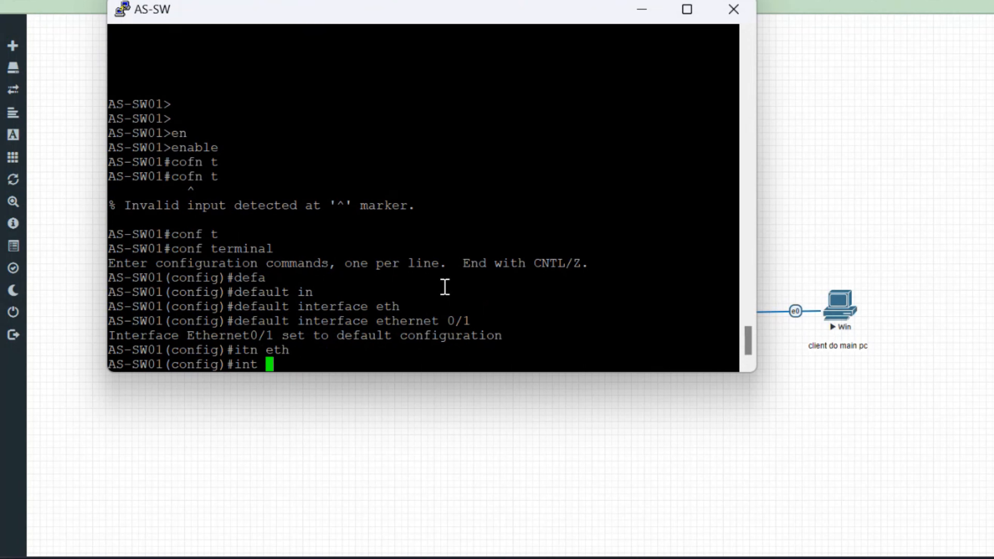
key("Tab")
type("0/1")
key("Return")
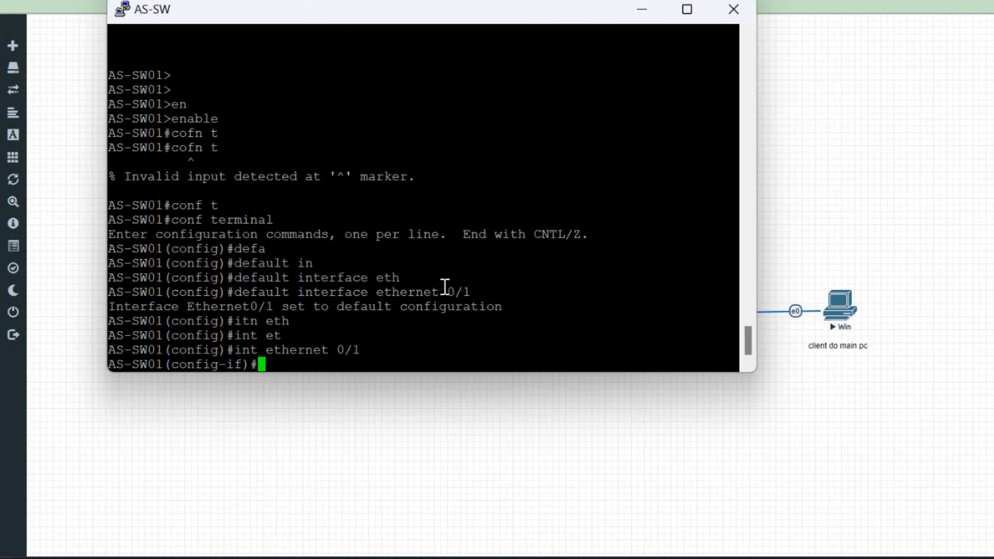
Paste the access VLAN 100 dot1x/MAB port commands, then shut and re-enable the port
right_click(446, 295)
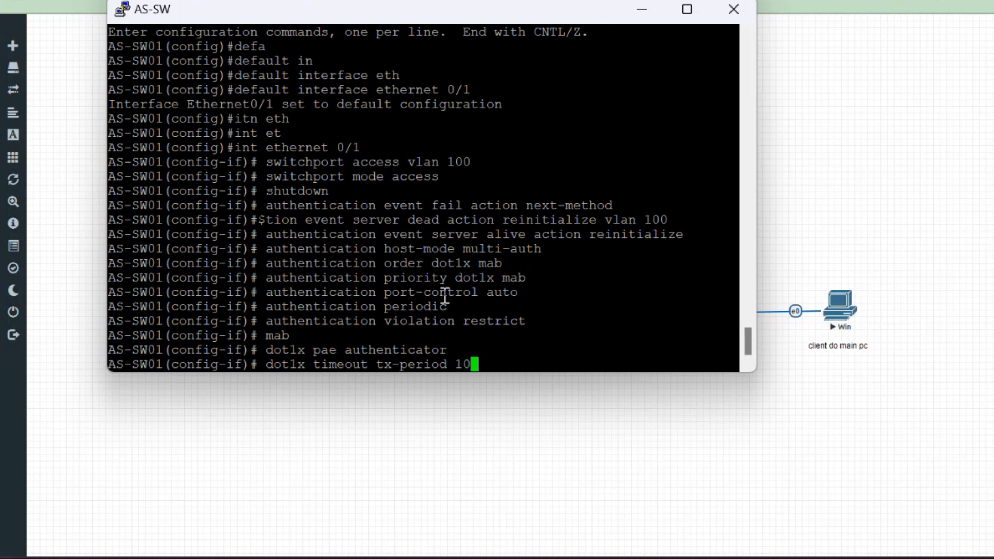
key("Return")
key("Return")
type("shutdown")
key("Tab")
key("Return")
type("no sh")
key("Tab")
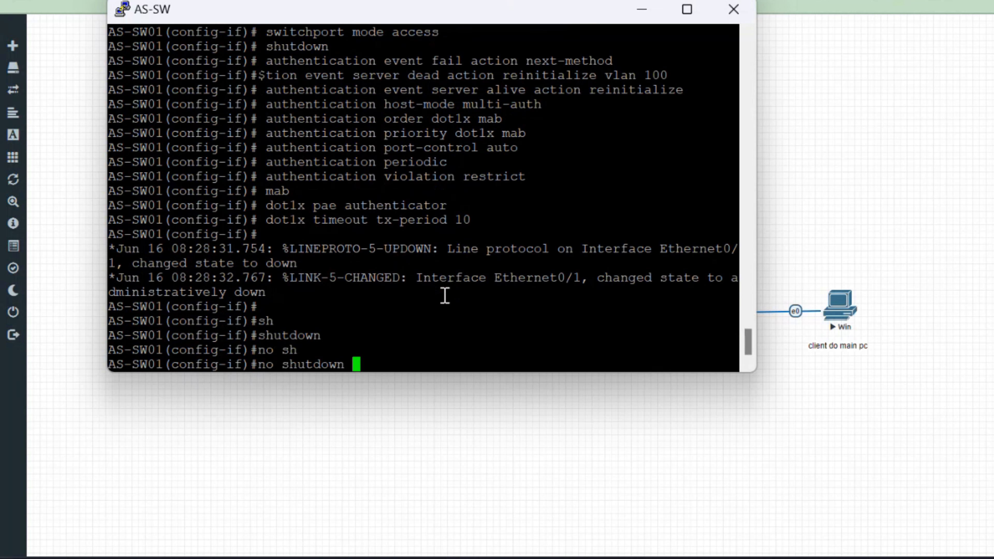
key("Return")
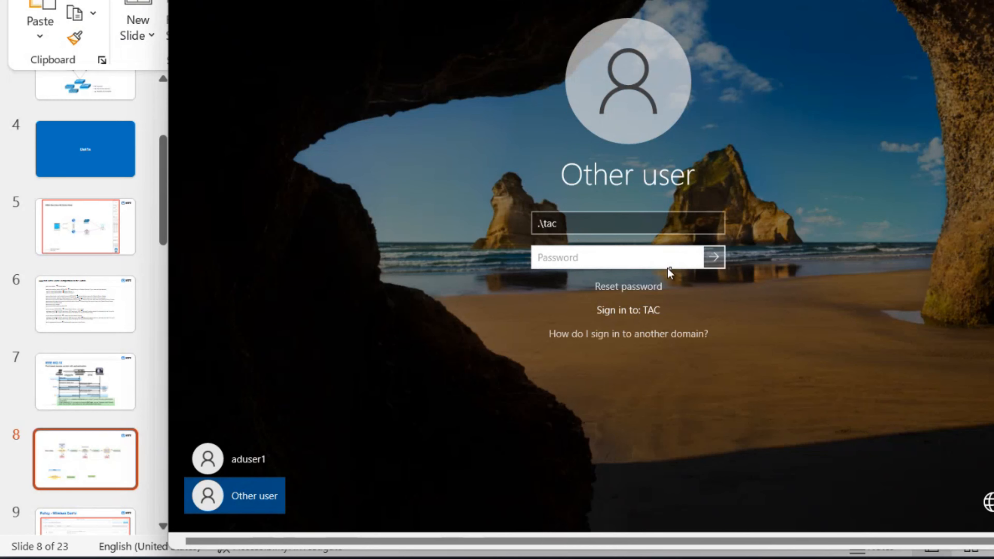
Sign in to the Windows client with the local user account
left_click(721, 257)
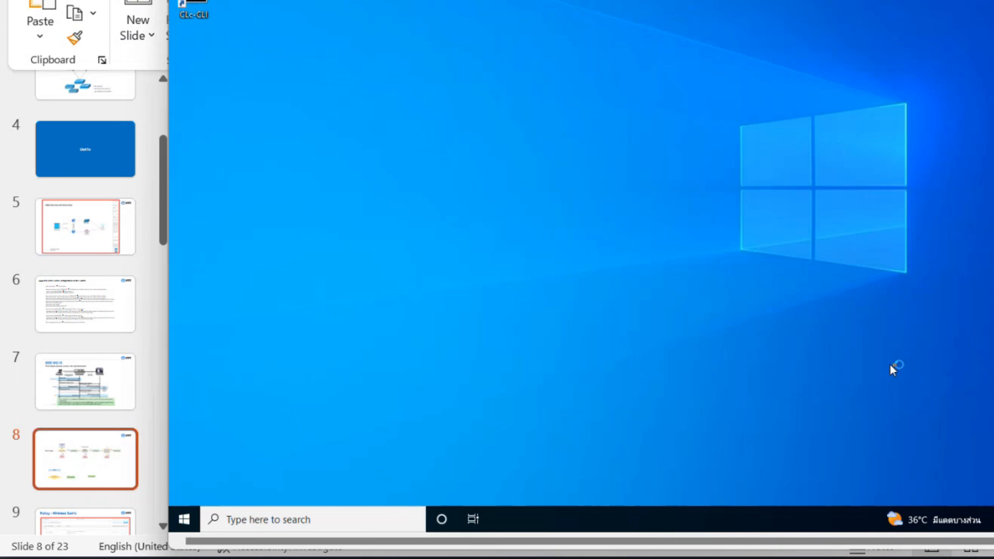
Launch lusrmgr.msc from the taskbar search box
left_click(254, 519)
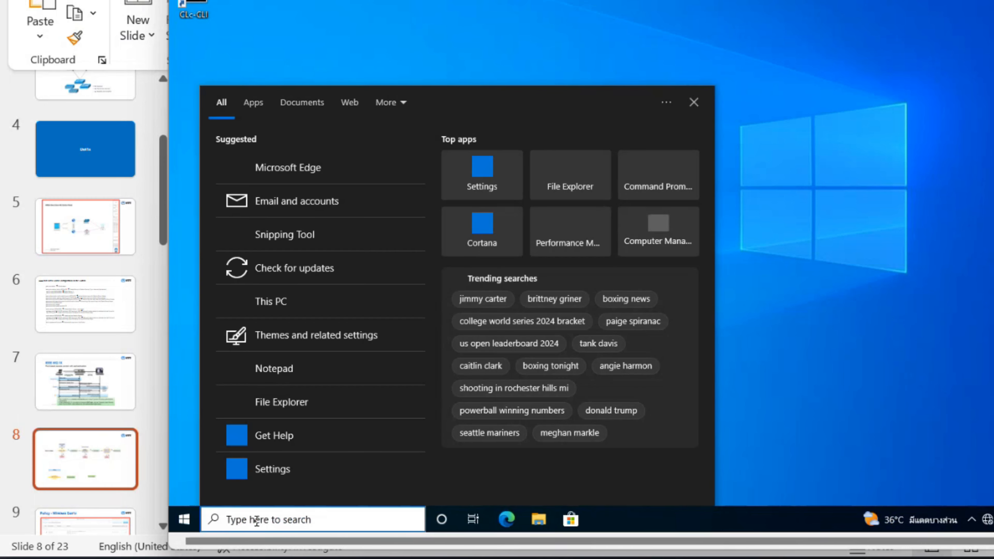
type("lusrm")
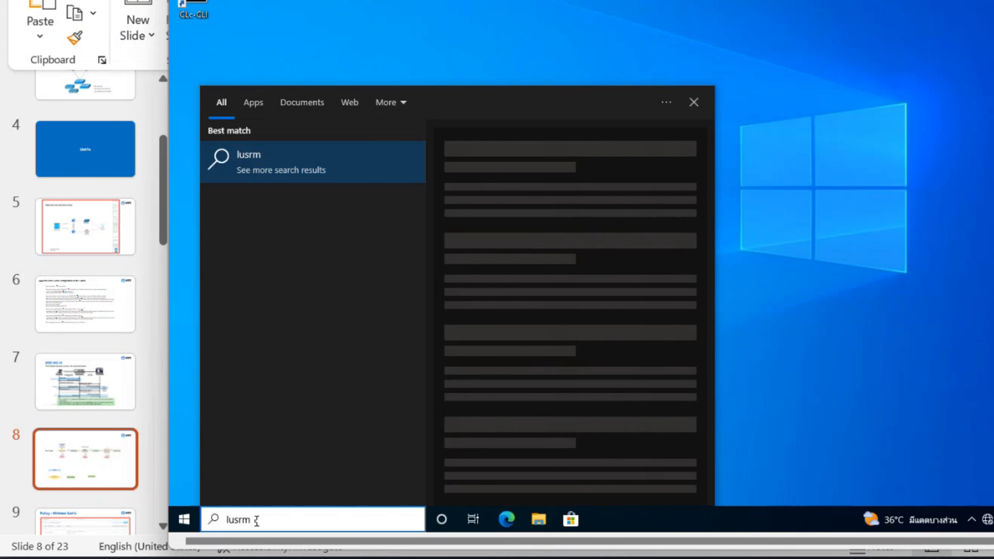
type("gr.msc")
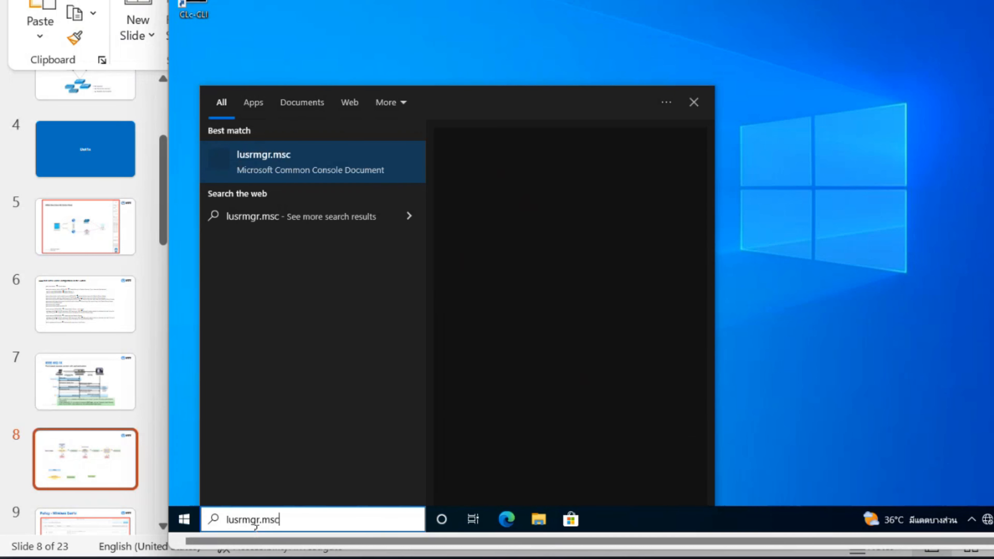
key("Return")
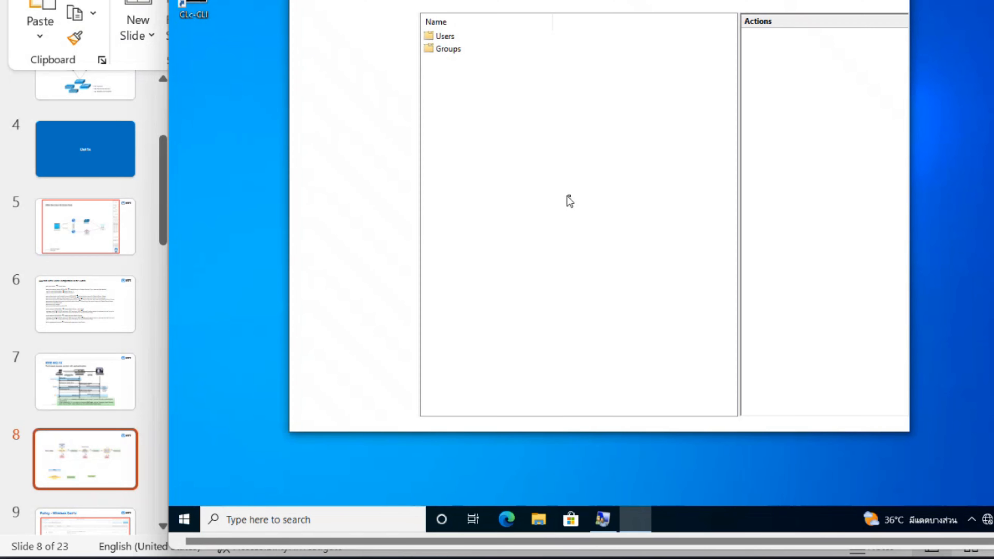
Set and confirm a new password for the signed-in account in the Users folder
double_click(439, 38)
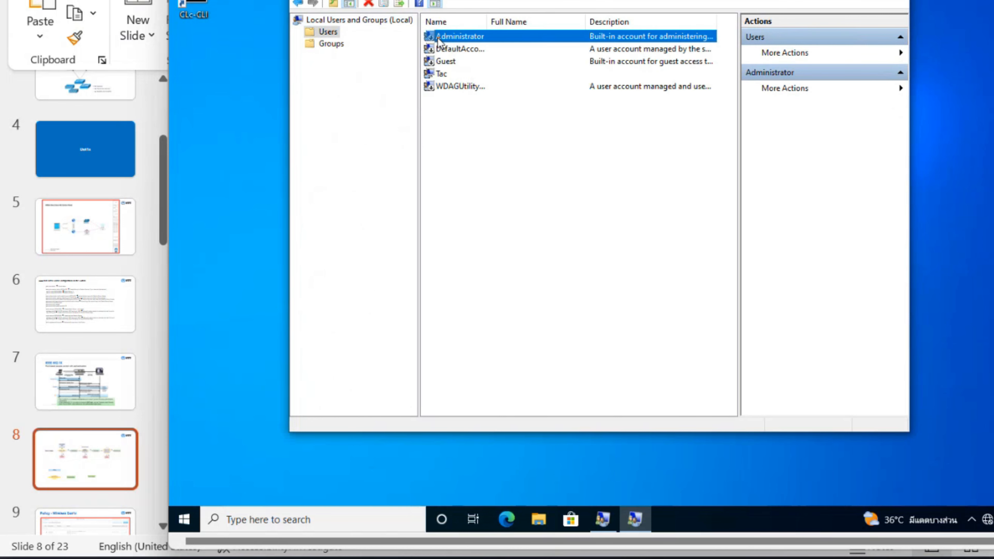
left_click(442, 77)
right_click(444, 78)
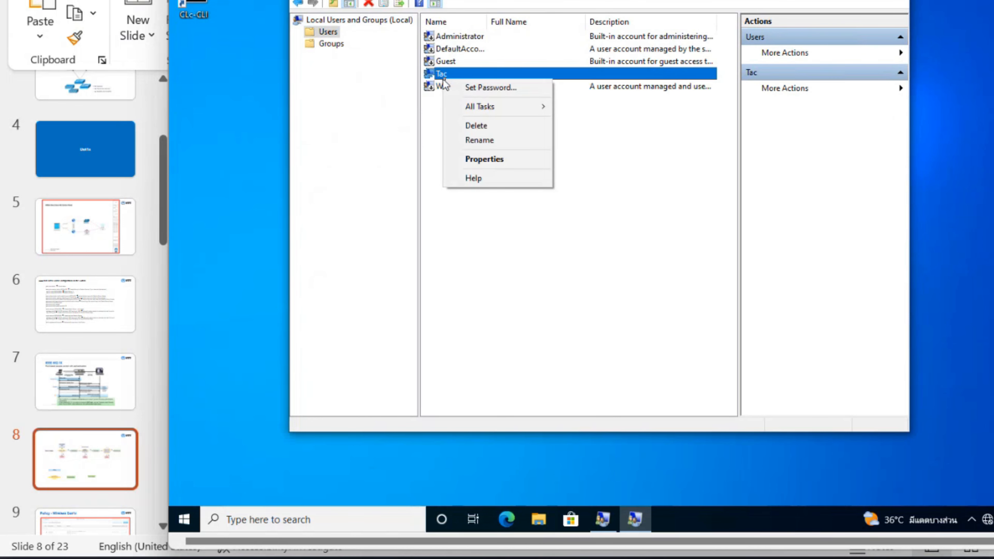
left_click(460, 84)
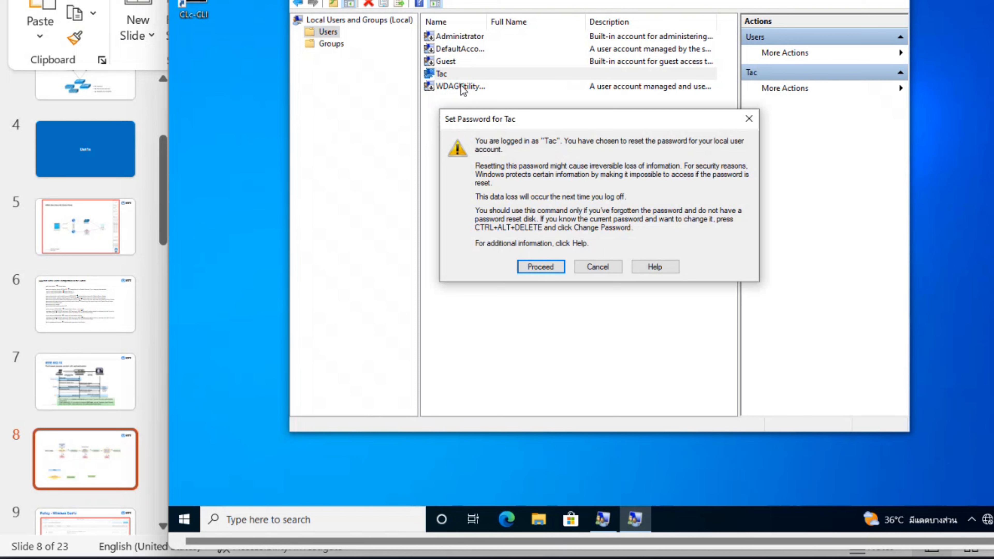
key("Return")
type("1")
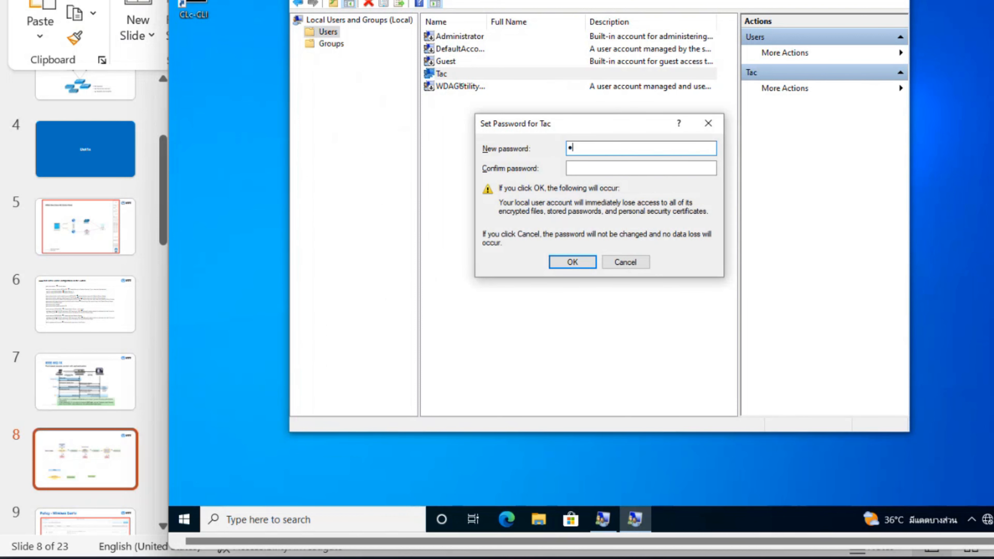
type("23456789")
key("Tab")
type("1234567")
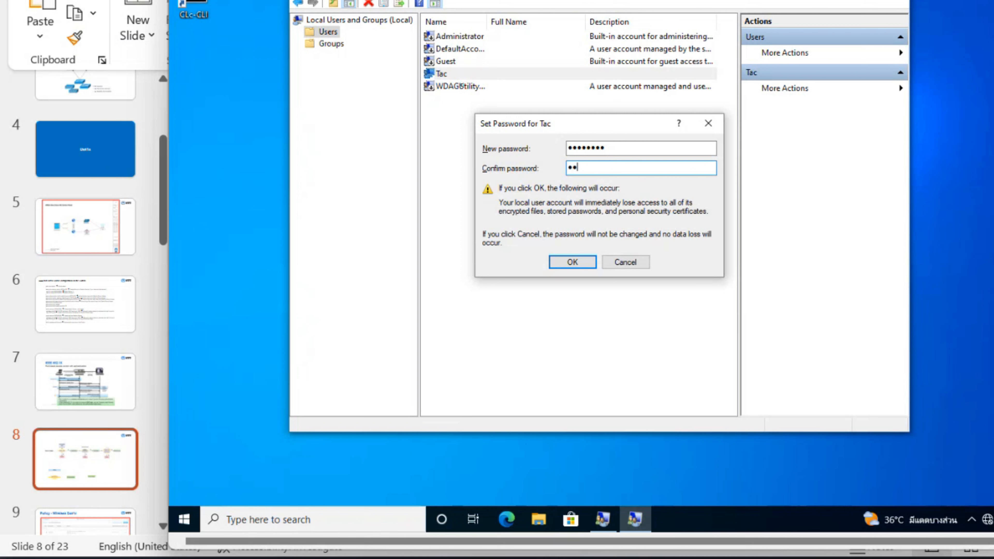
type("89")
left_click(591, 263)
left_click(642, 233)
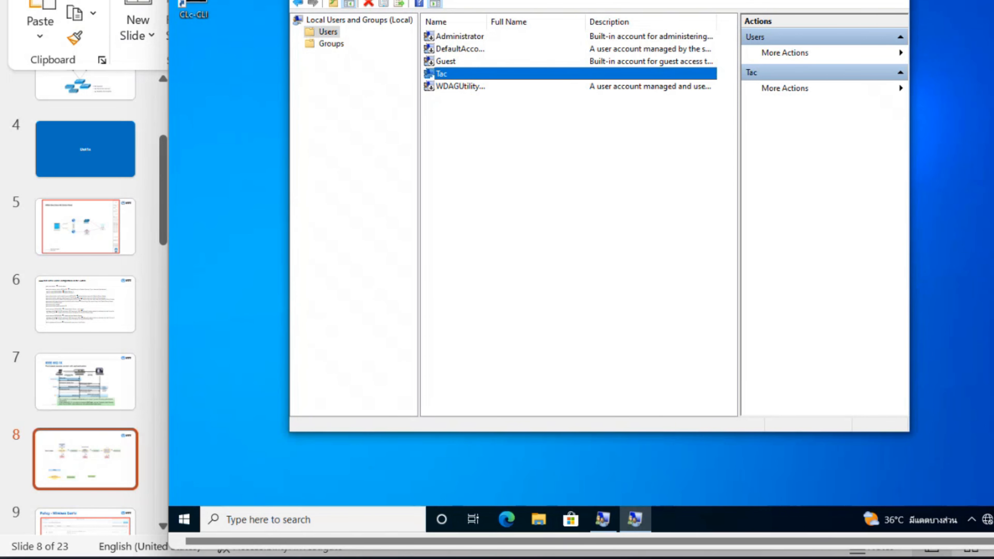
key("BackSpace")
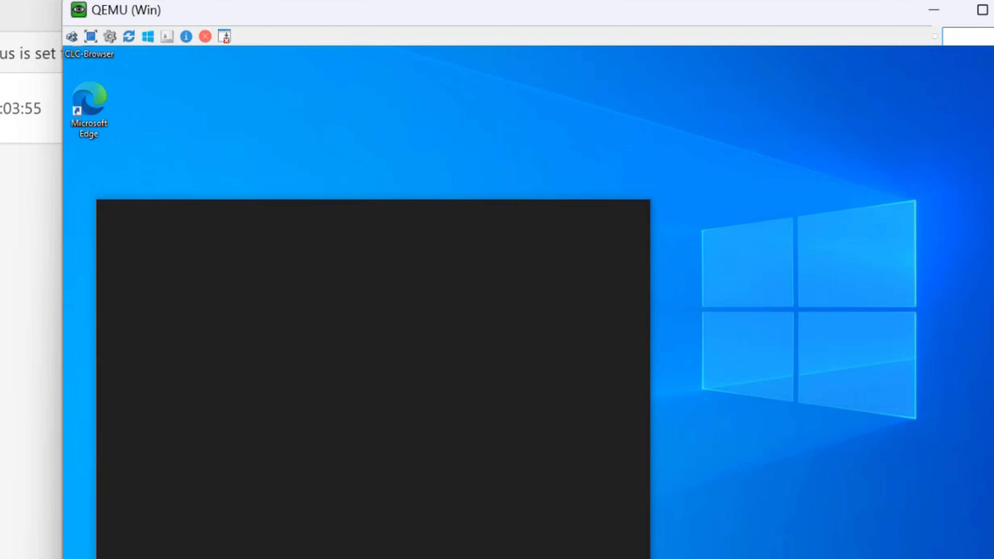
Run Services as administrator, entering the admin account name and password at the UAC prompt
type("ser")
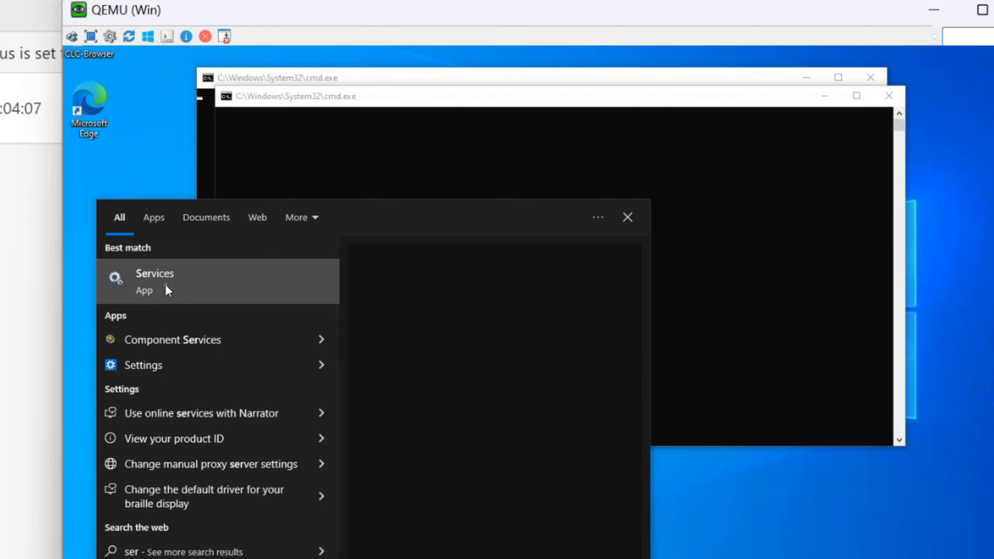
right_click(165, 285)
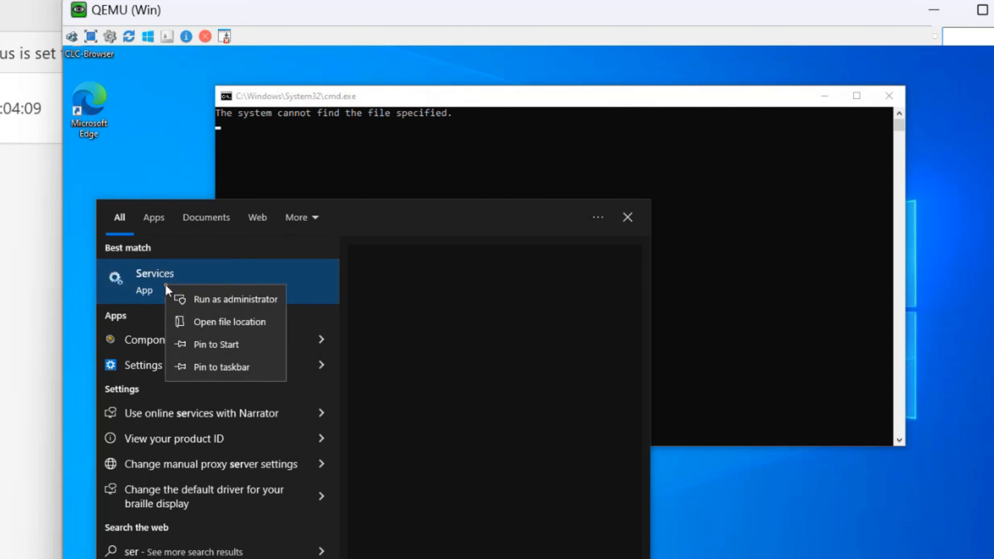
left_click(231, 307)
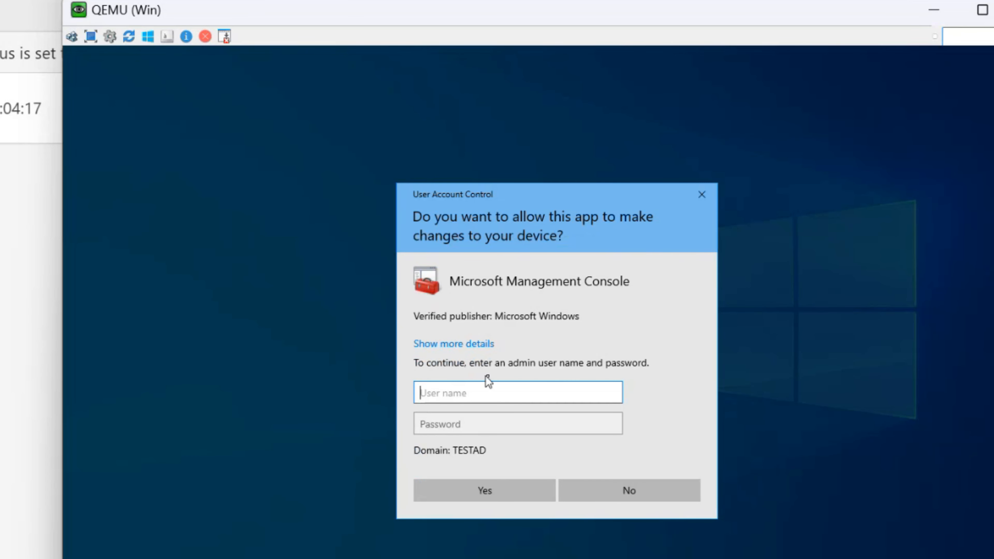
type(".\\tac")
key("Tab")
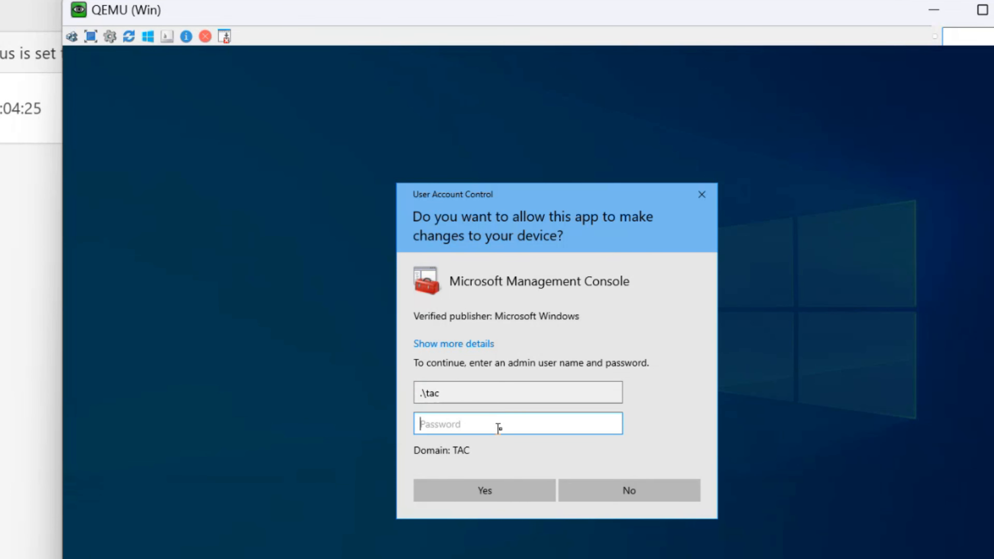
type("***")
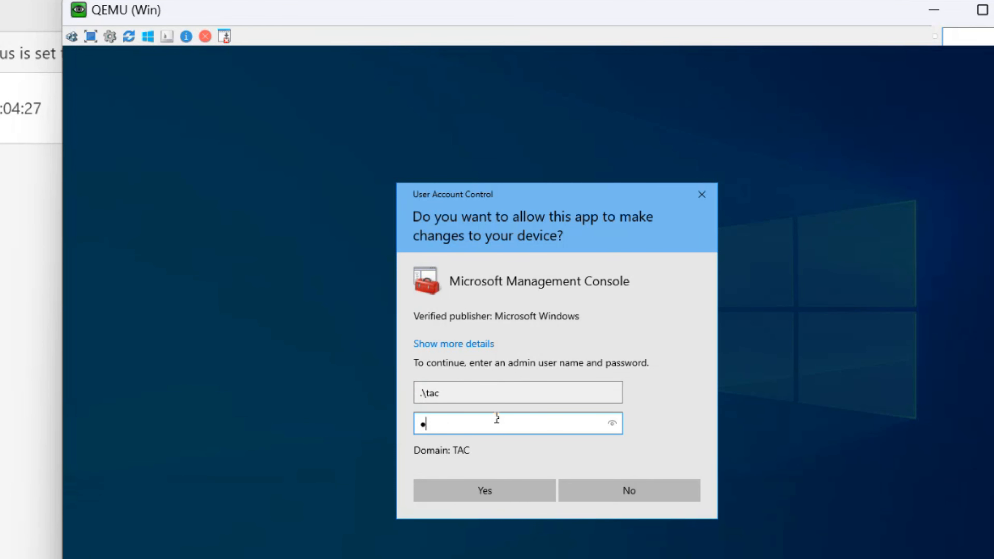
type("******")
key("Return")
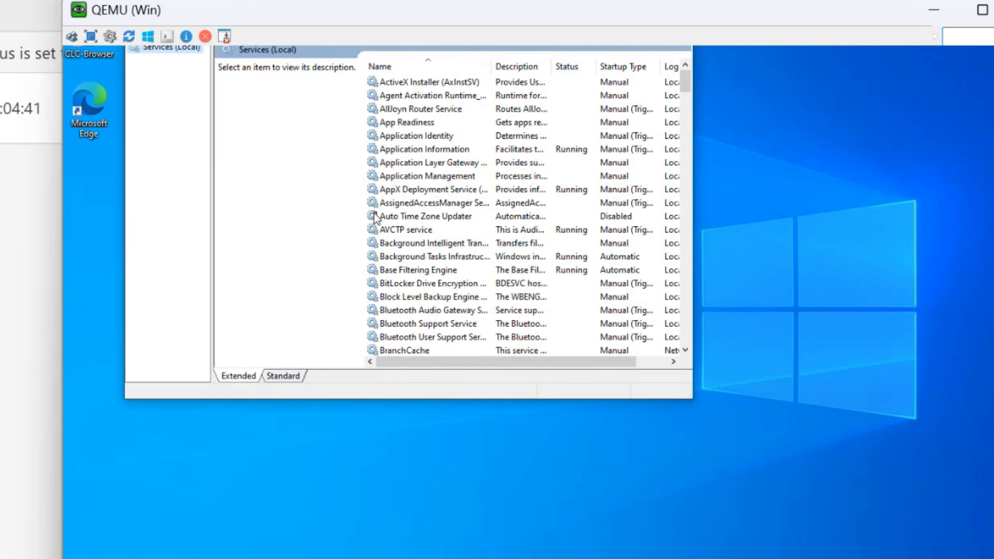
Select the Wired AutoConfig service in the Services list, showing its Manual, stopped status
left_click(374, 218)
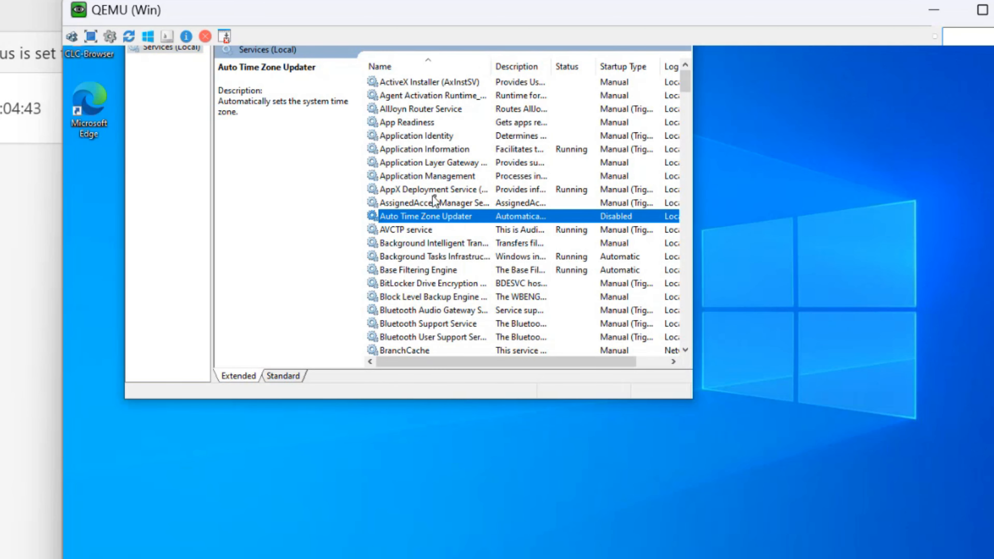
key("w")
key("w")
key("w")
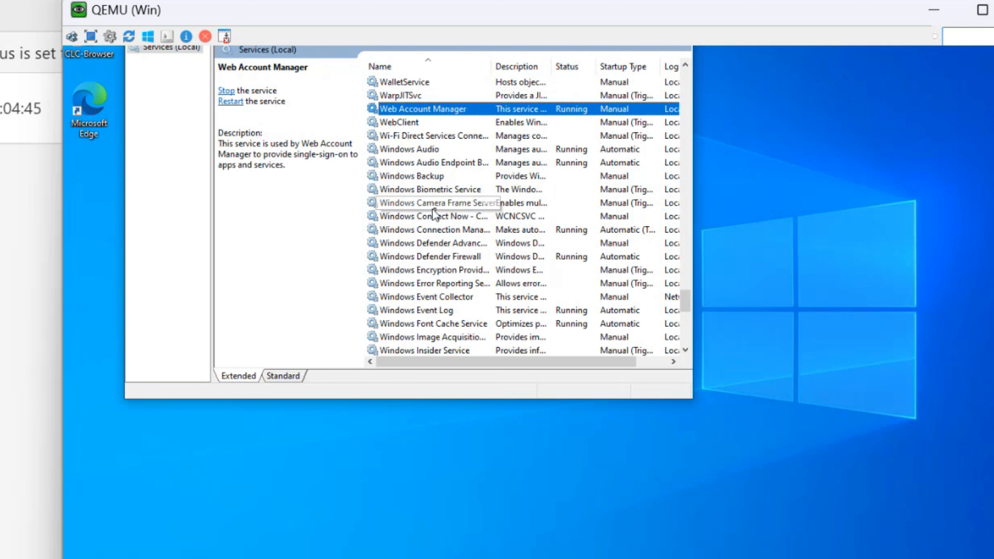
key("w")
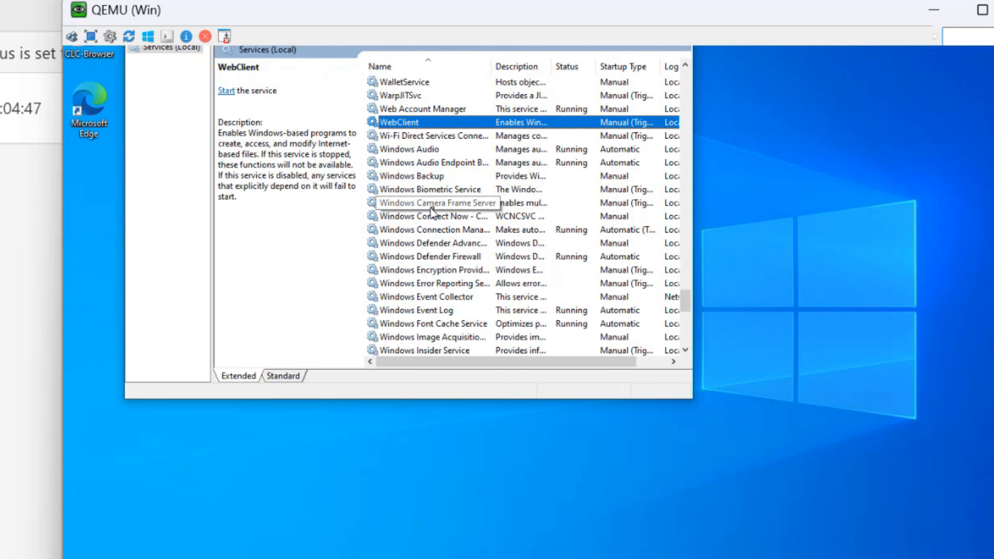
key("w")
key("w")
key("w")
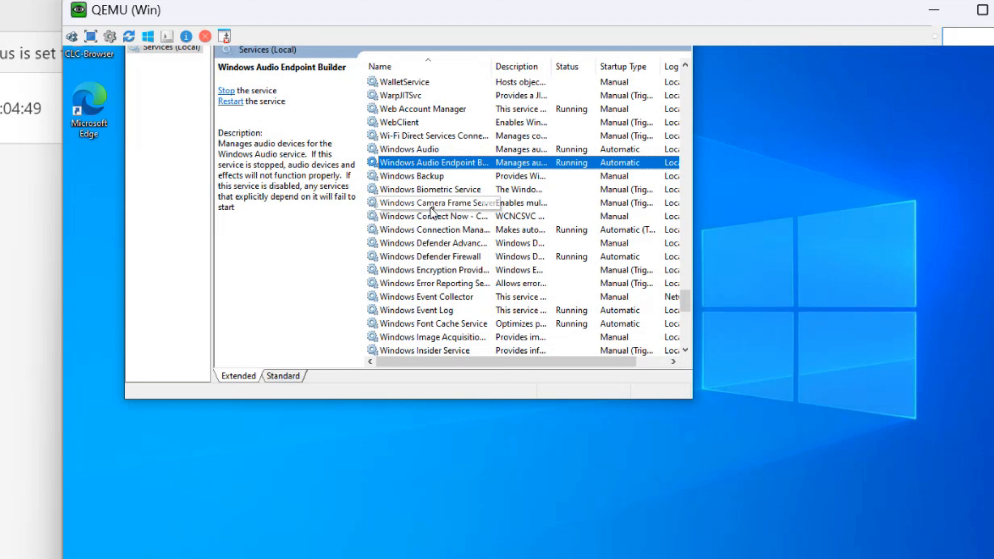
key("w")
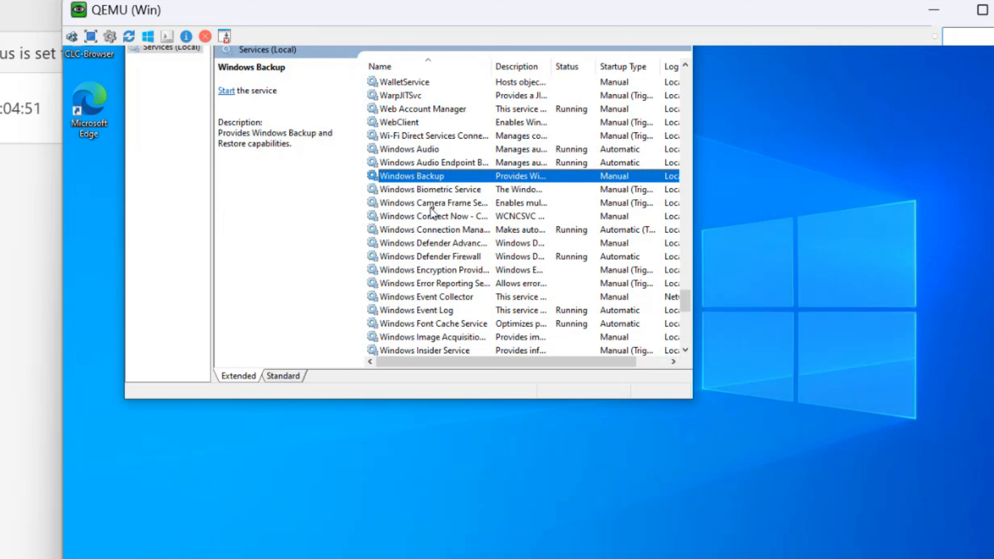
key("w")
key("w")
key("w")
key("w")
key("w")
key("w")
key("w")
key("w")
key("Down")
key("Down")
key("Down")
key("Down")
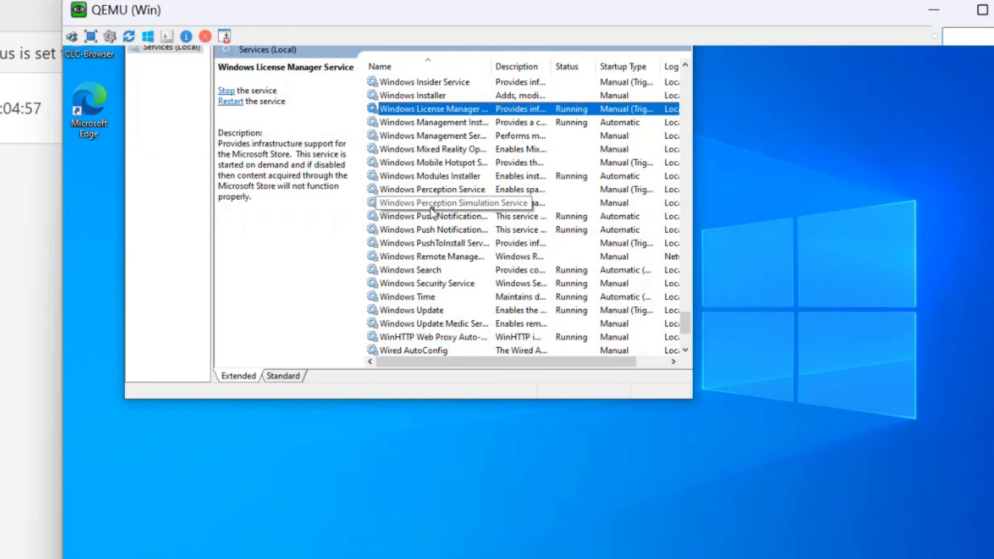
key("Down")
key("Down")
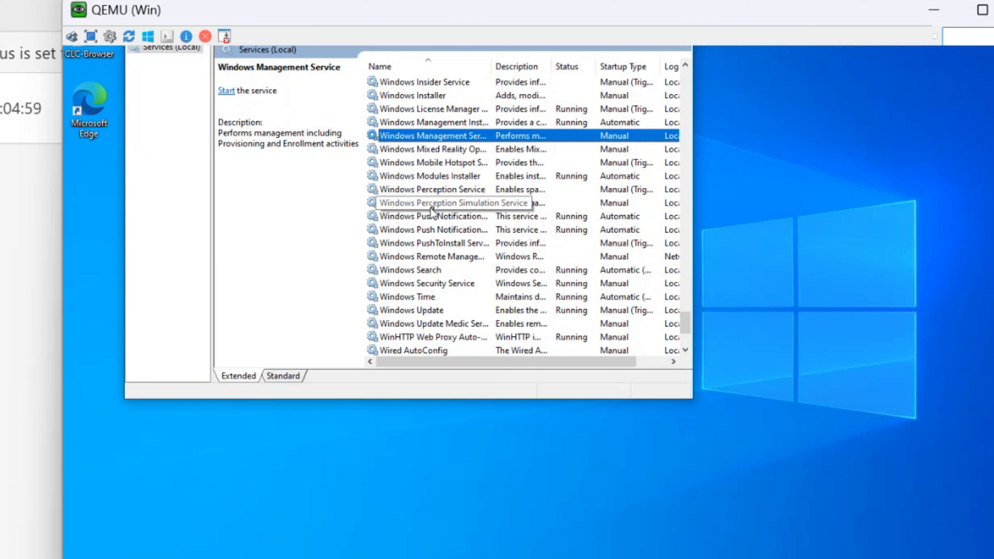
key("Down")
key("Down")
key("Down")
key("Down")
key("Down")
key("Down")
key("Down")
key("Down")
key("Down")
key("Down")
key("Down")
key("Down")
key("Down")
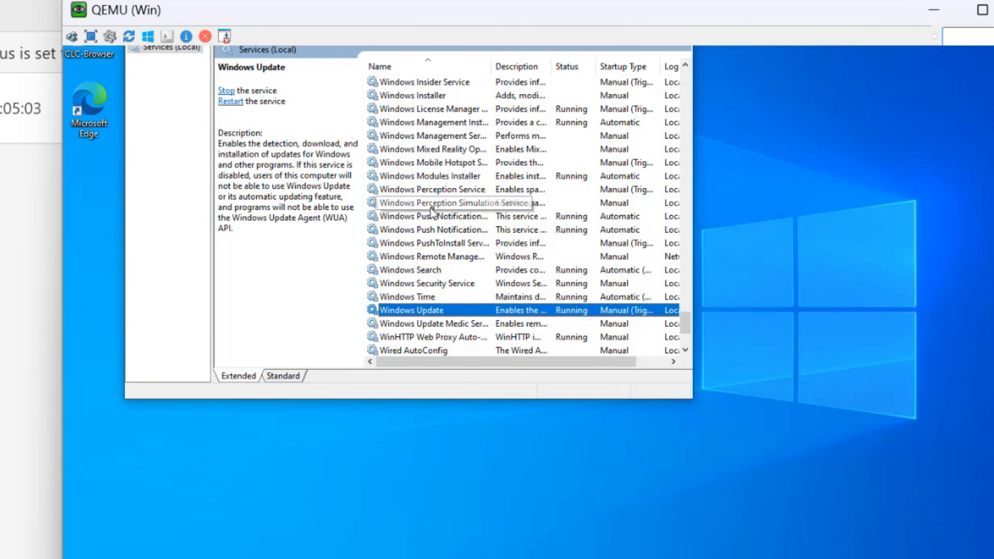
key("Down")
scroll(432, 213, "down", 3)
left_click(409, 231)
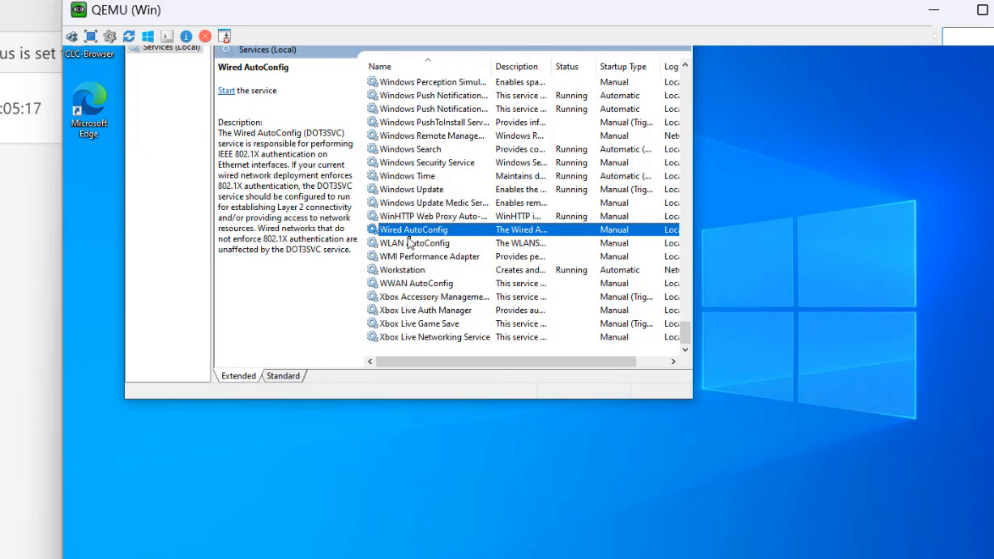
Change the Wired AutoConfig service's startup type from Manual to Automatic and apply it
right_click(408, 233)
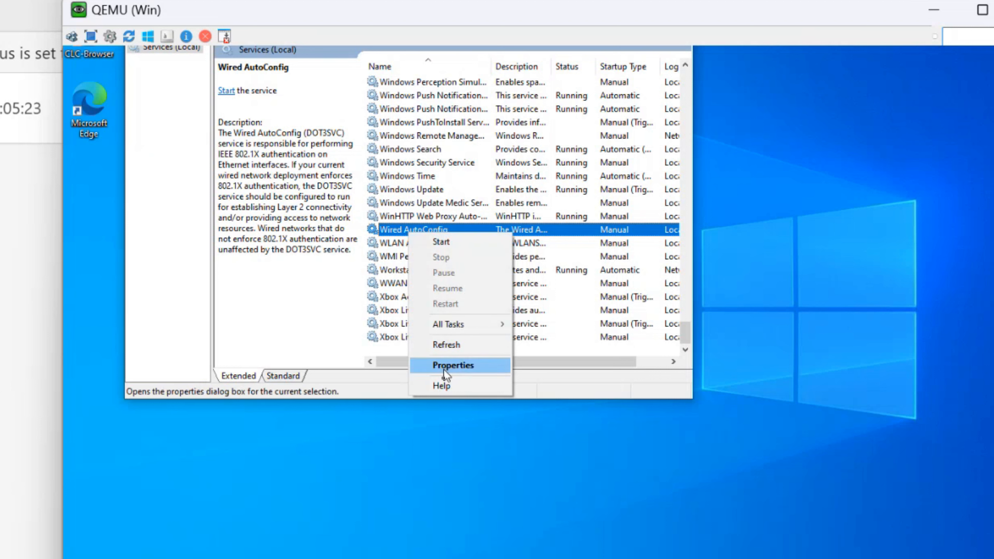
left_click(455, 365)
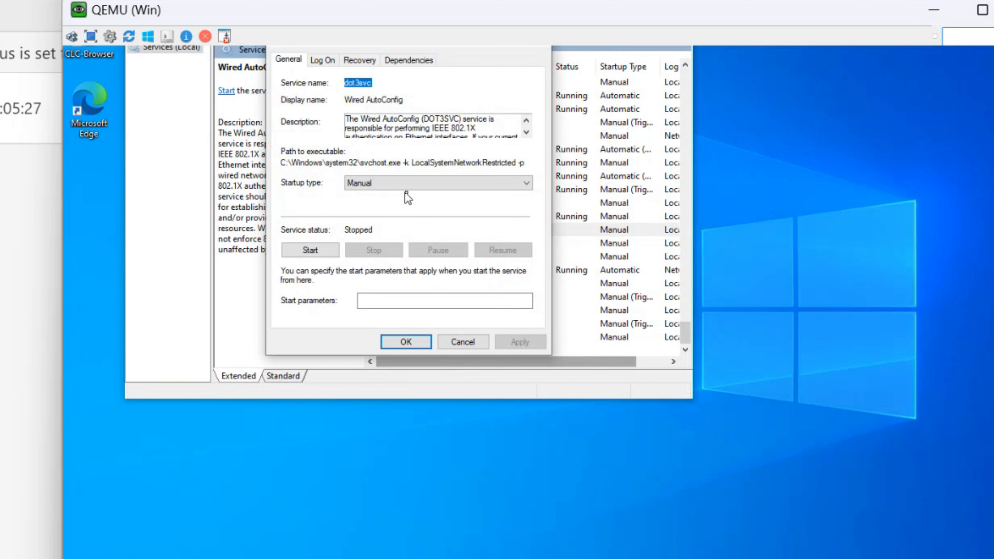
left_click(402, 188)
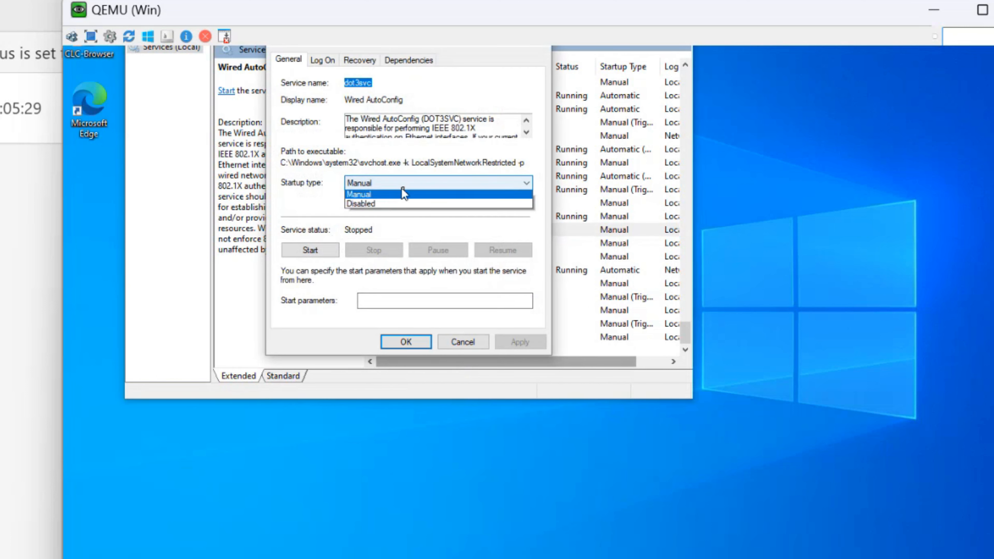
left_click(385, 207)
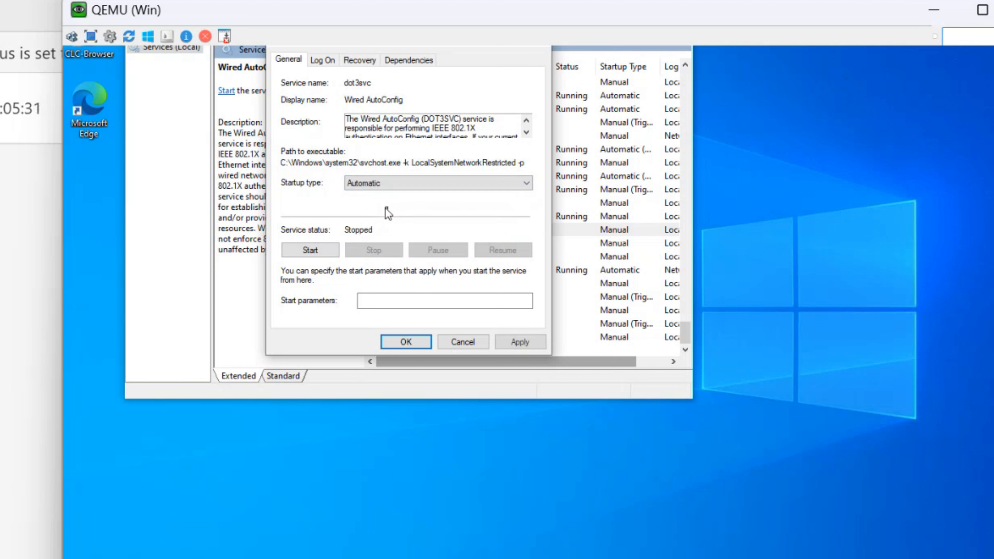
left_click(533, 345)
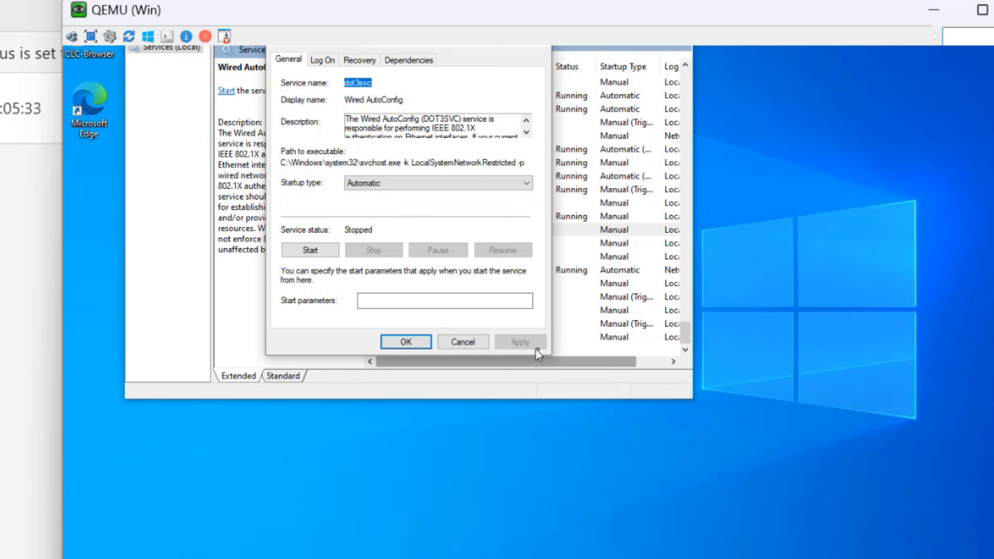
left_click(406, 343)
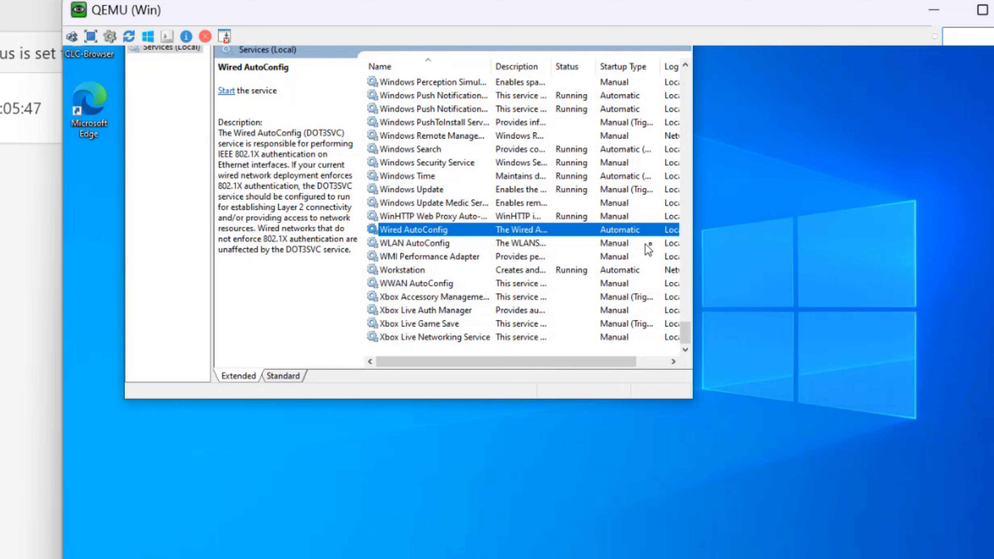
Launch ncpa.cpl and open the status window of the Connected To SW connection
key("super+s")
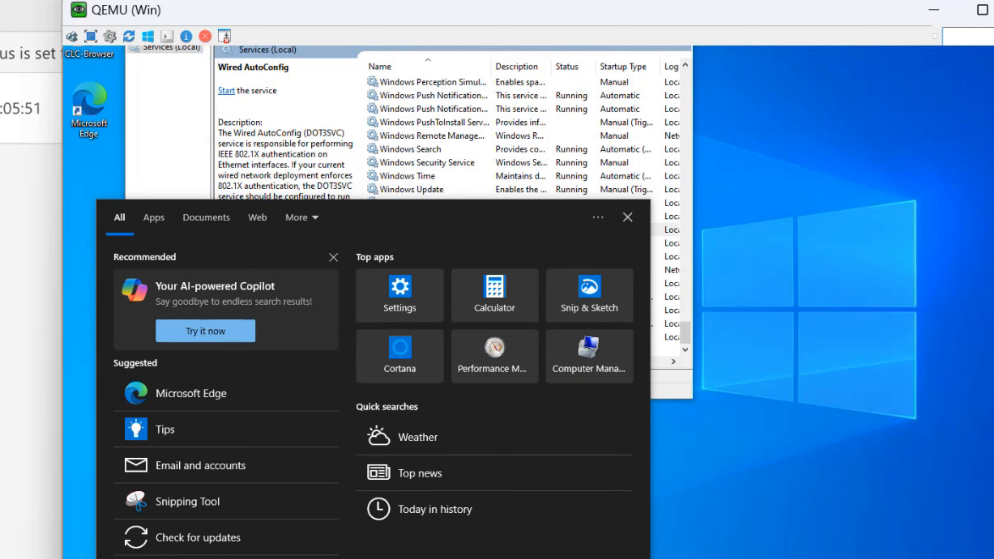
type("ncpa.cp")
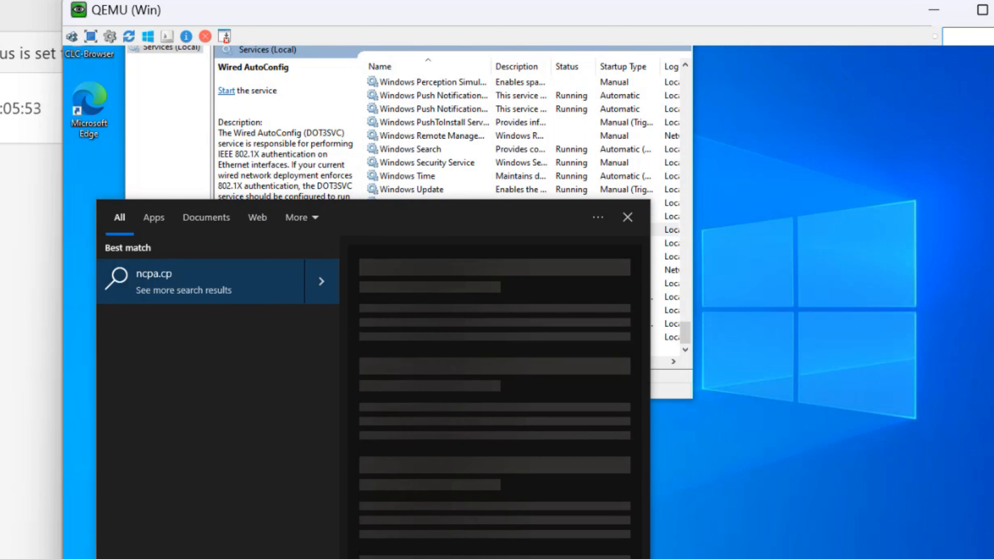
type("l")
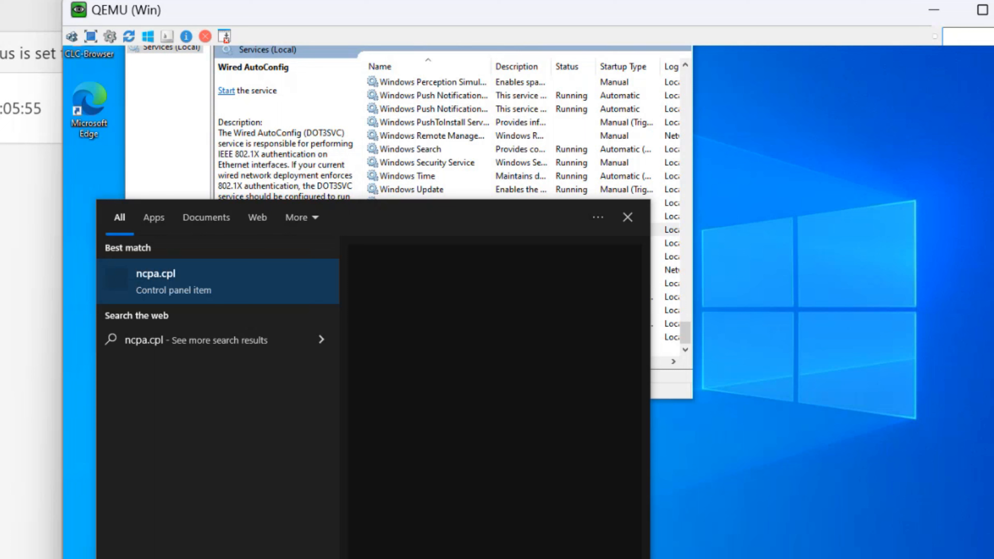
left_click(188, 287)
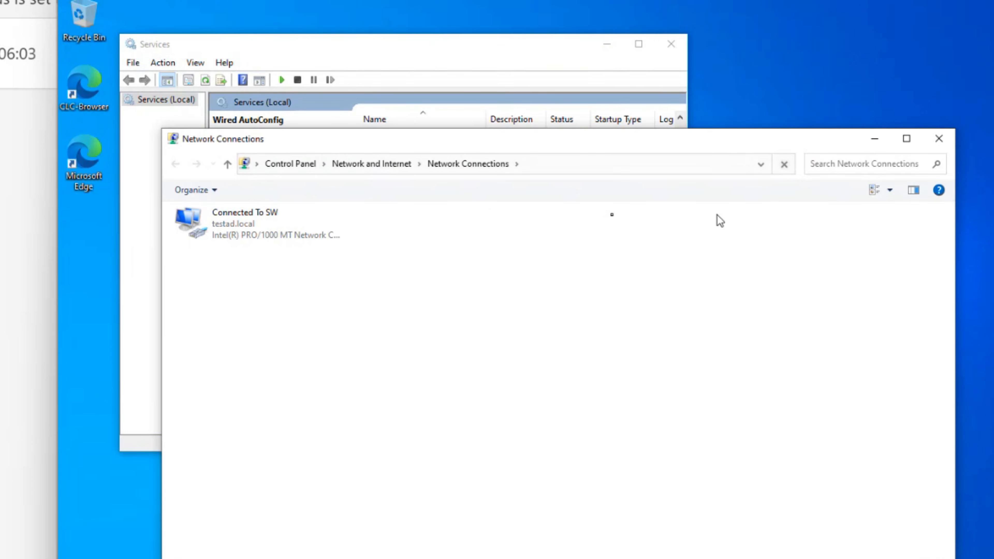
double_click(240, 219)
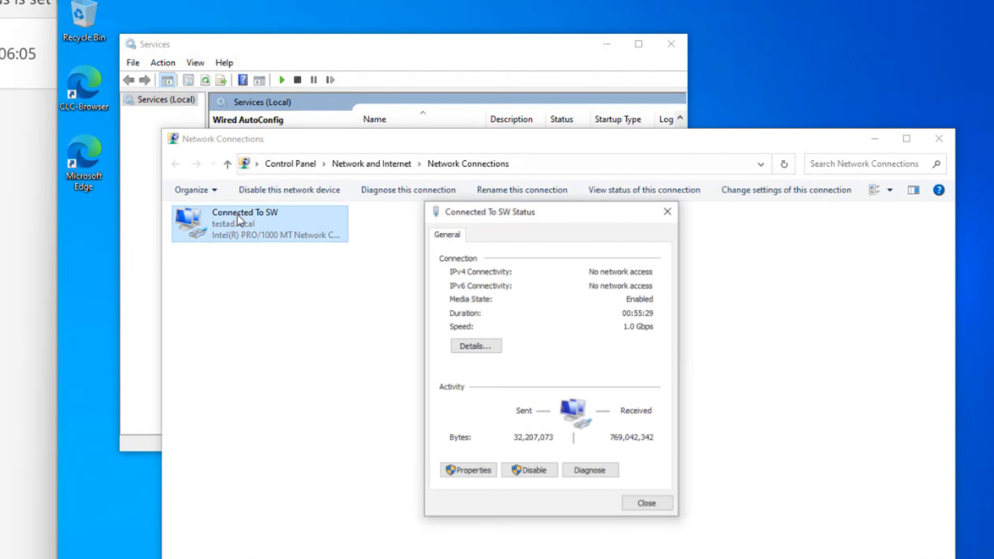
Open the adapter's Properties, approving the UAC prompt with the admin account name and password
left_click(486, 472)
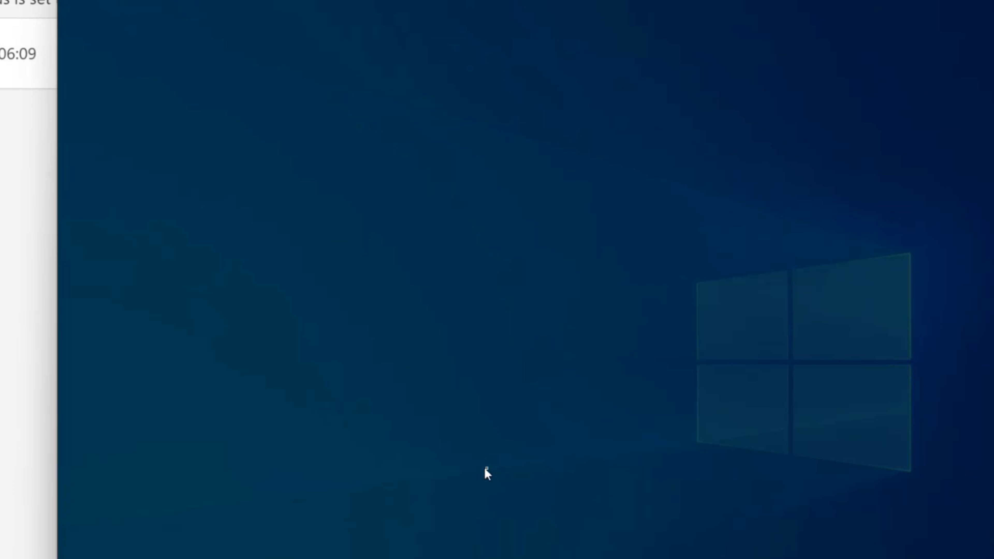
type(".")
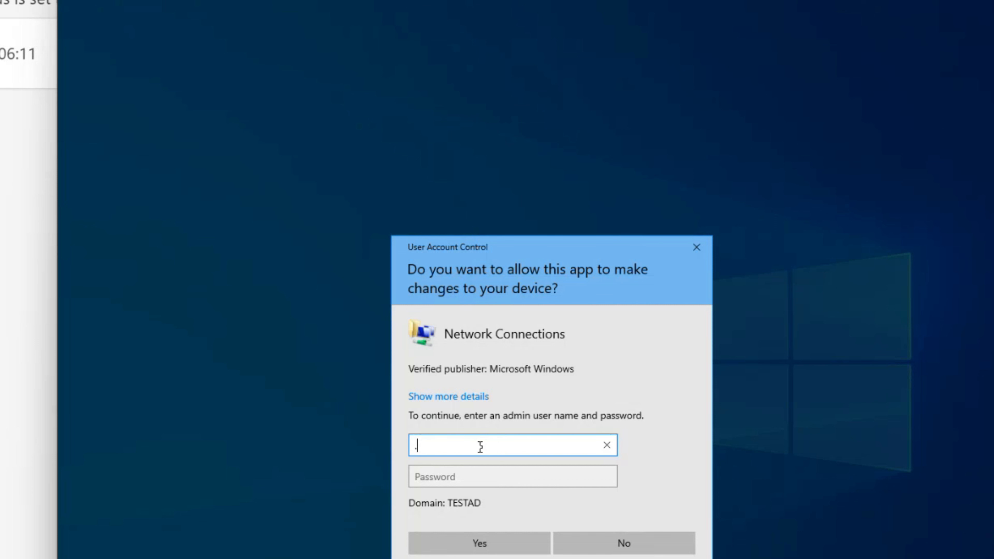
type("\\tac")
key("Tab")
type("•")
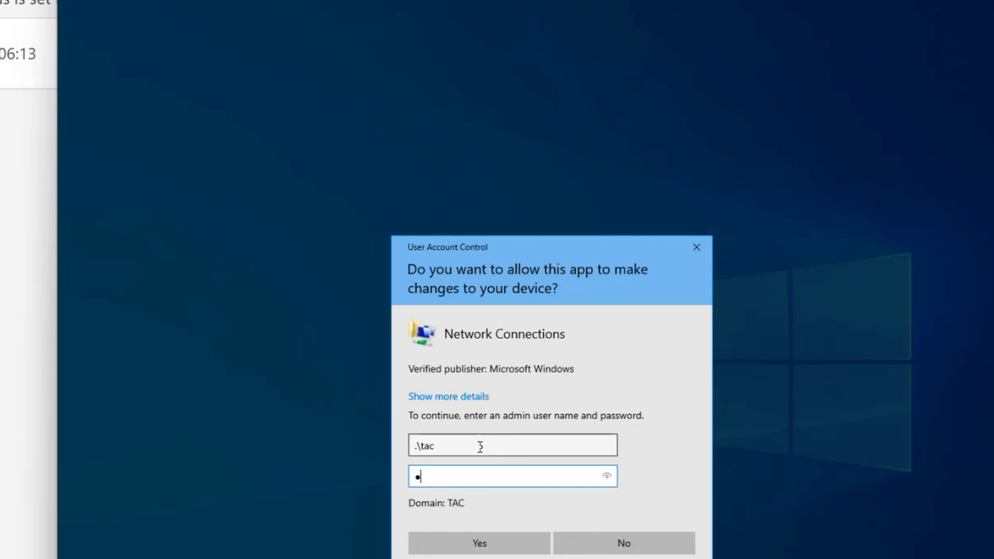
type("••••••")
key("Return")
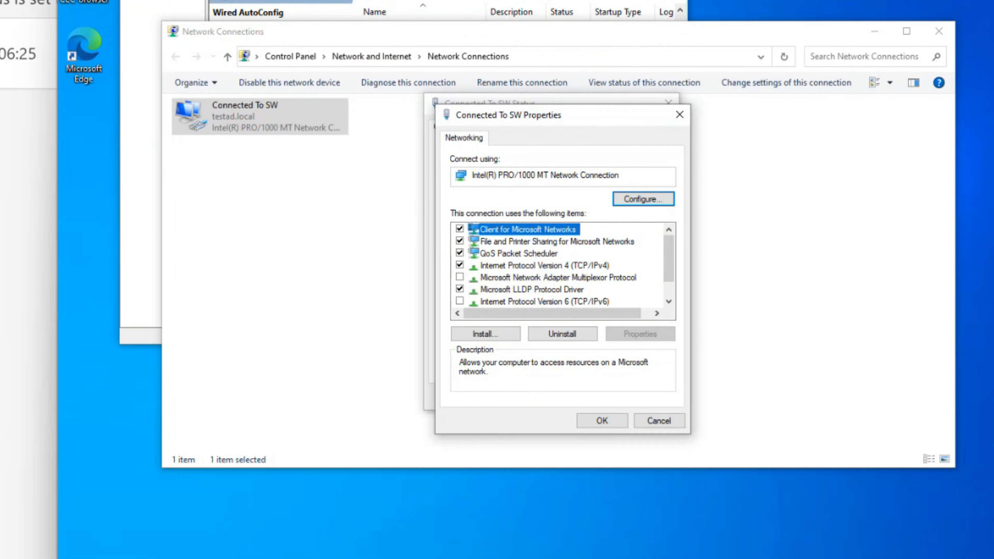
Start the Wired AutoConfig service from the Services list
key("alt+Tab")
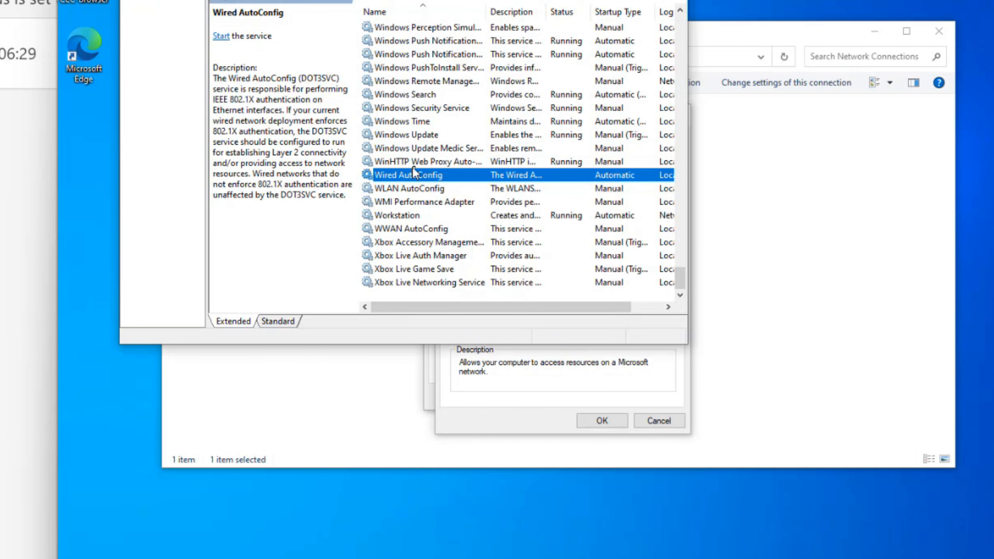
right_click(409, 175)
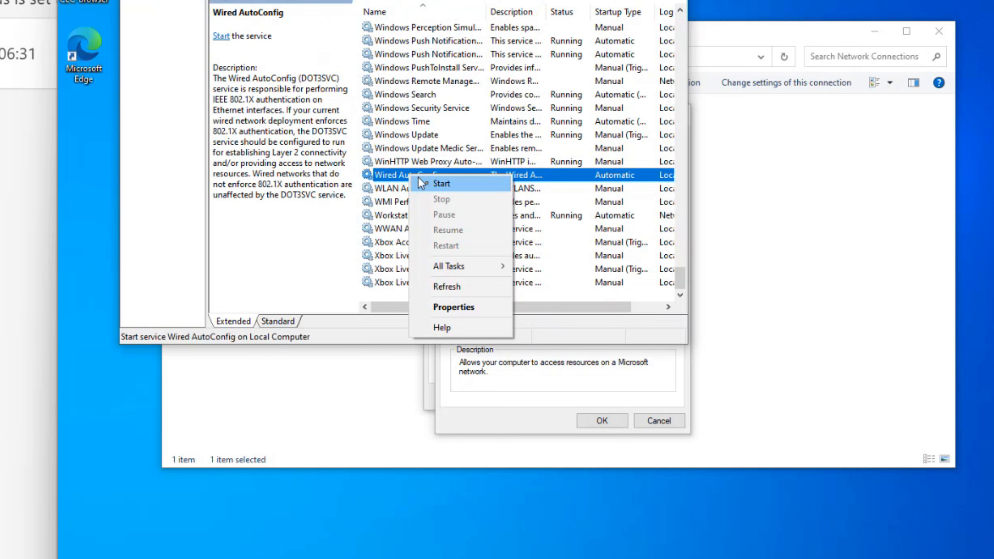
left_click(439, 184)
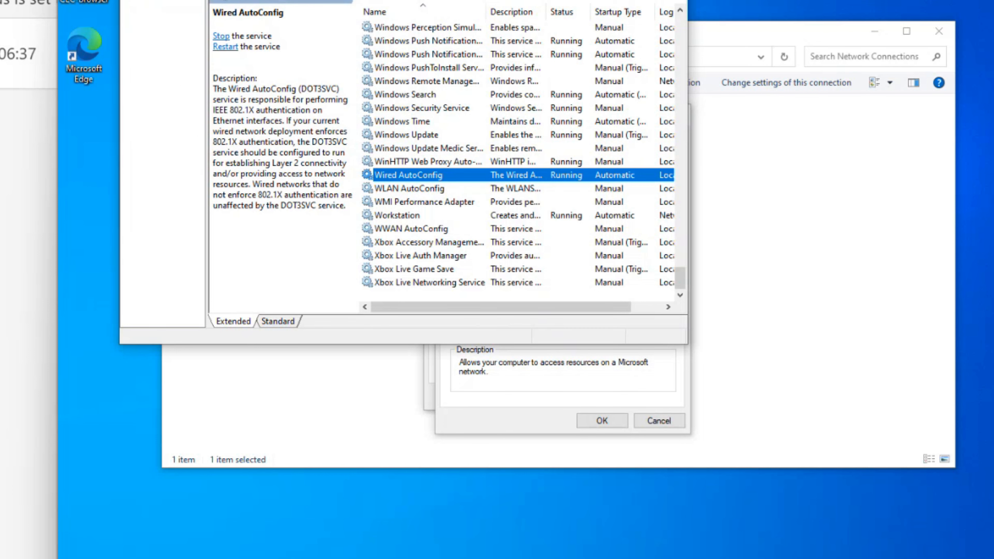
Cancel the Connected To SW Properties dialog and bring Network Connections back up
key("alt+Tab")
key("super+Down")
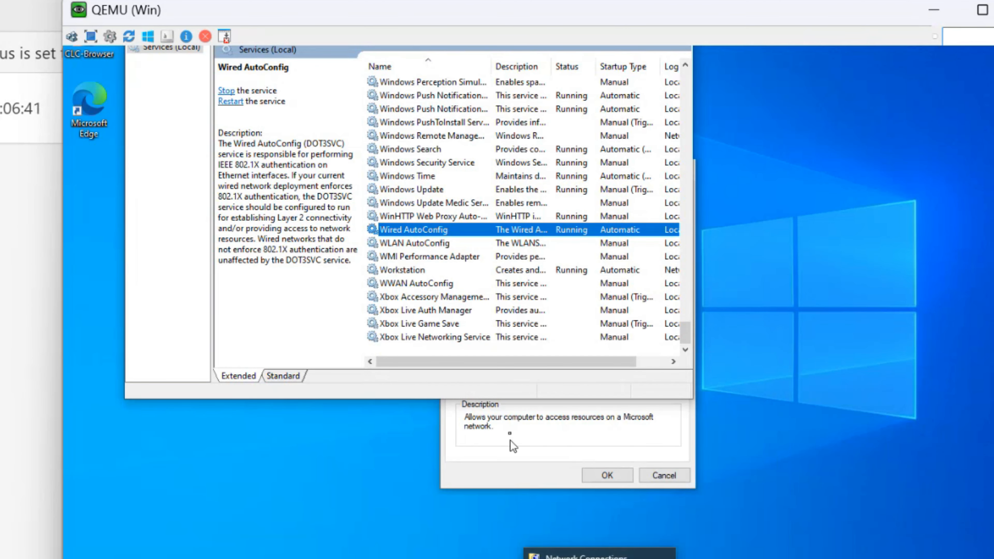
left_click(507, 431)
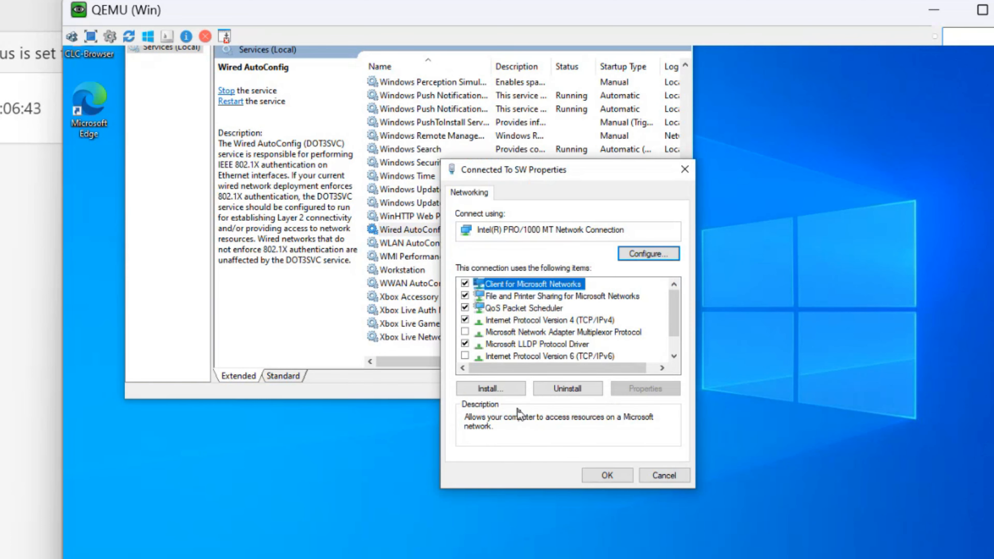
left_click(664, 475)
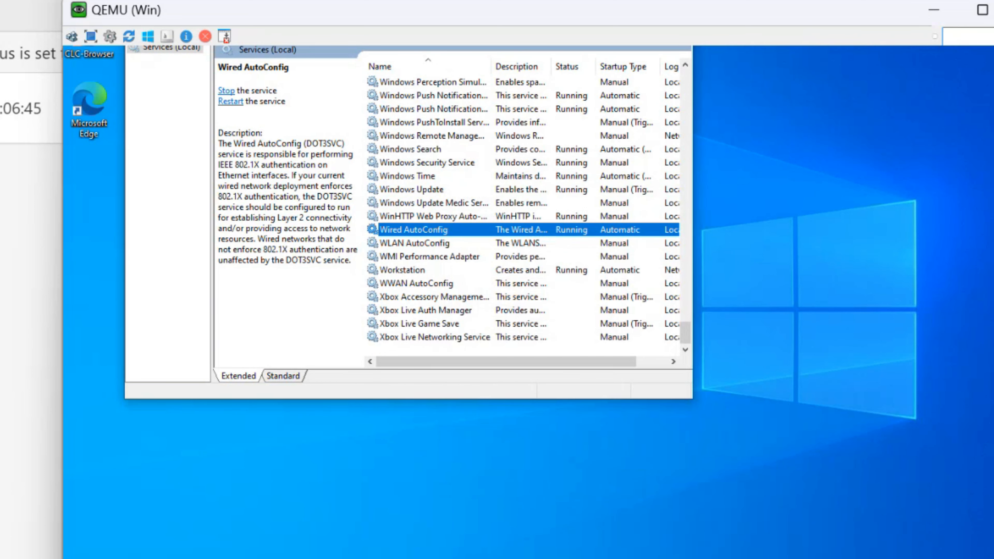
left_click(214, 558)
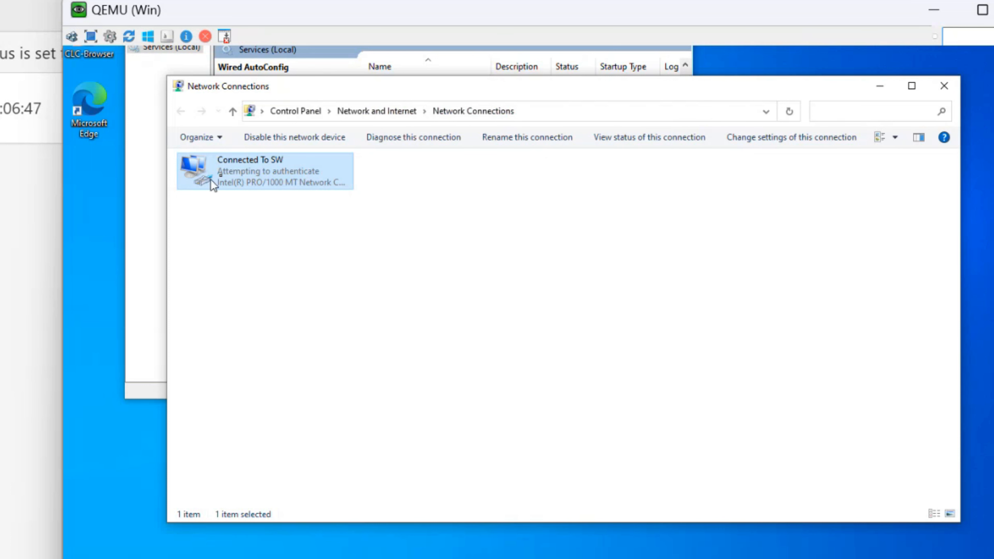
Reopen Connected To SW's Properties, approving UAC with the admin account name and password
double_click(236, 171)
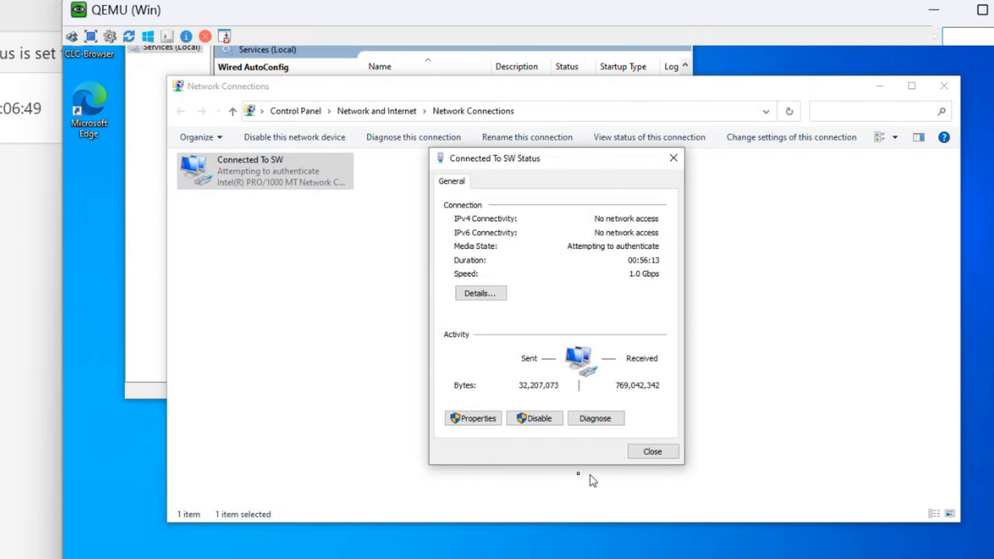
left_click(474, 419)
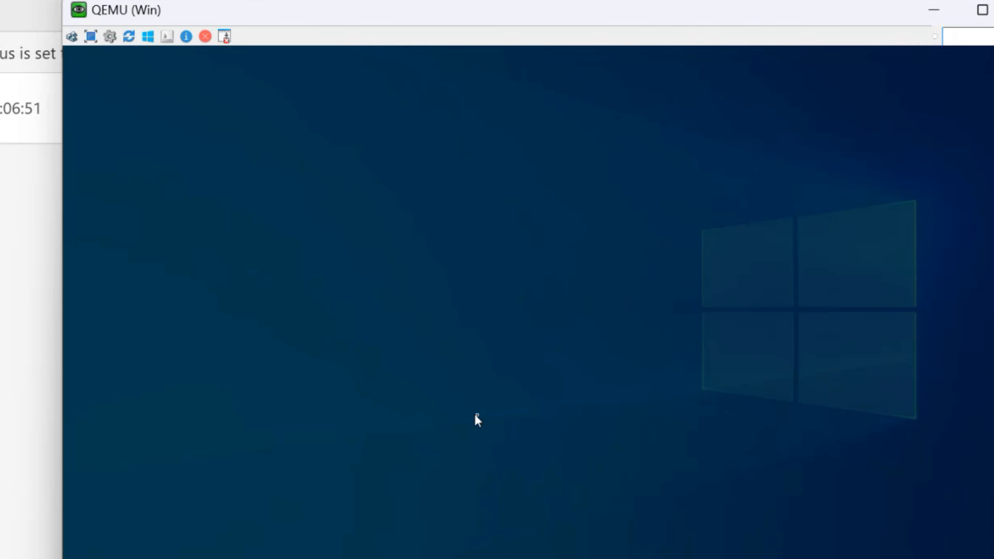
type(".\\")
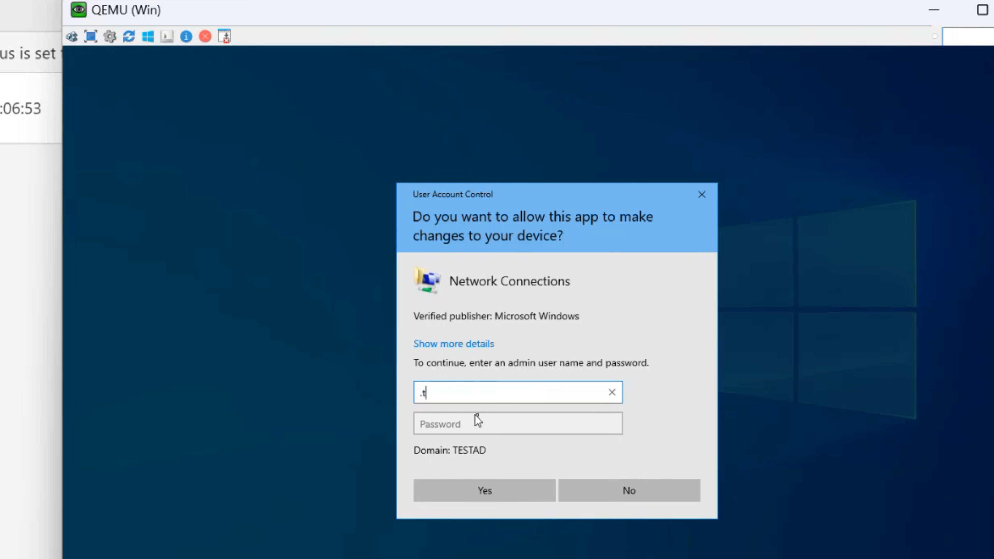
type("tac")
key("Tab")
type("•••••••••")
key("Return")
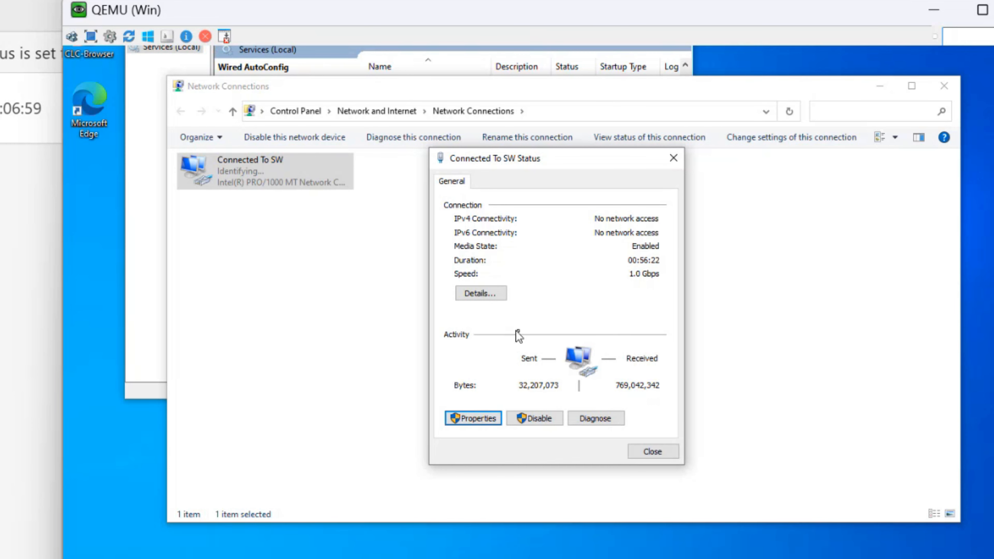
On the Authentication tab, keep IEEE 802.1X enabled with Microsoft: Protected EAP (PEAP) as the method
left_click(544, 418)
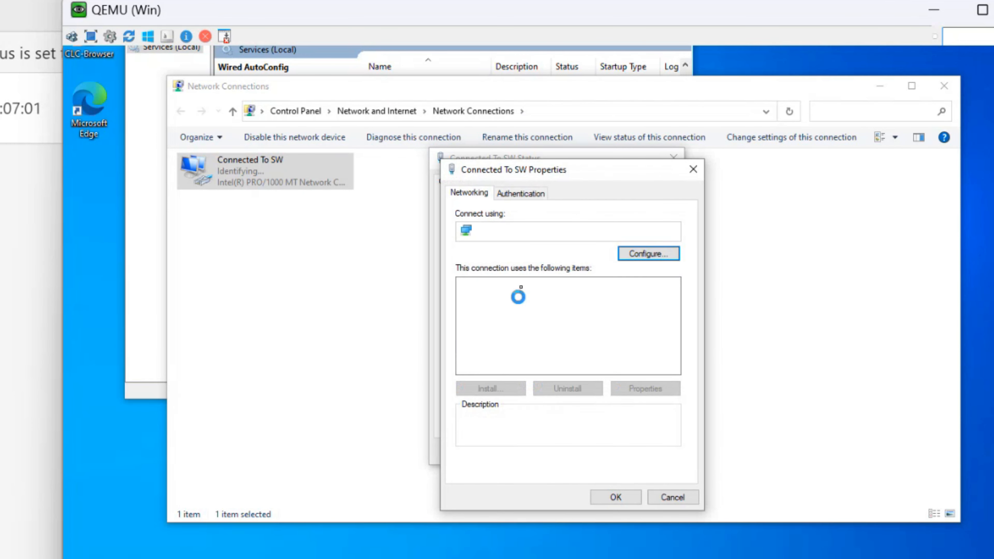
left_click(538, 194)
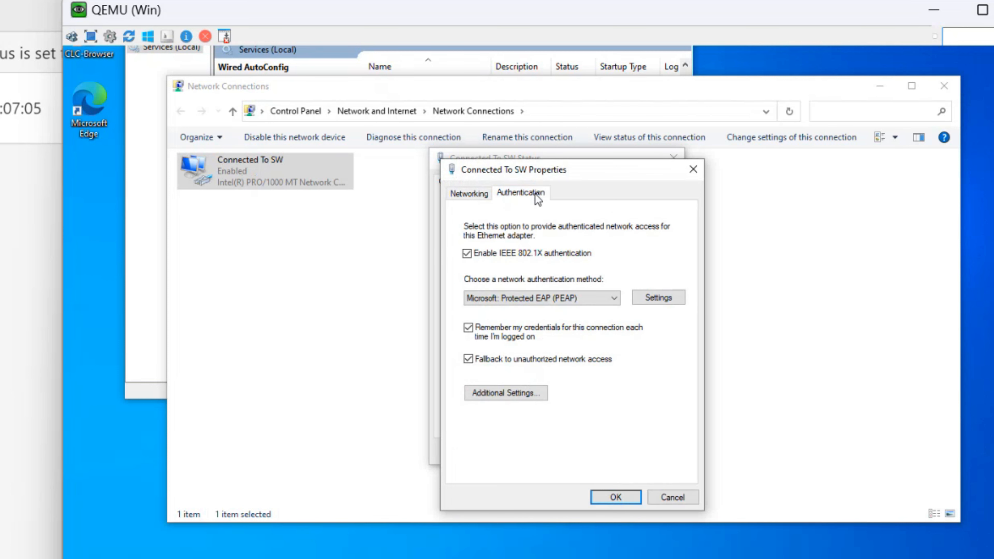
left_click(601, 301)
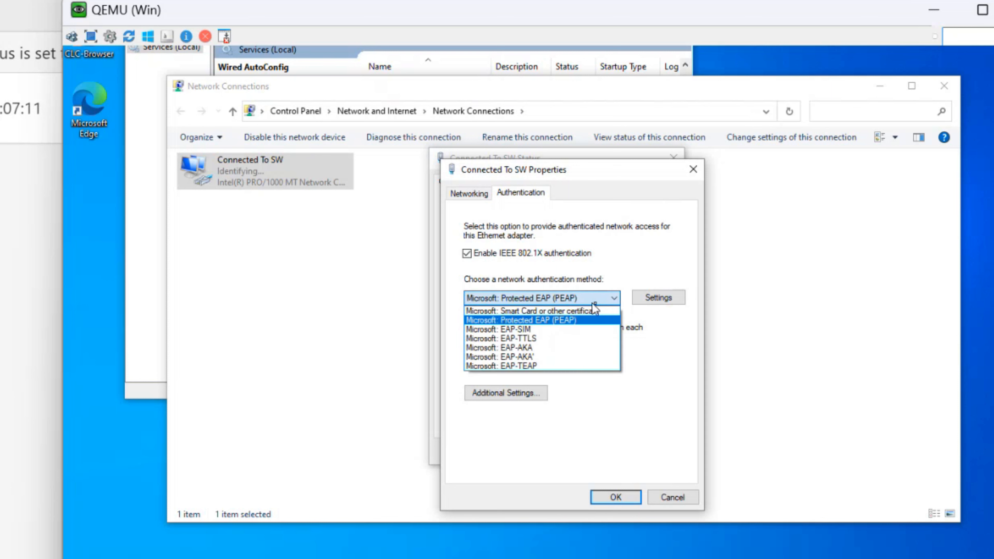
left_click(554, 322)
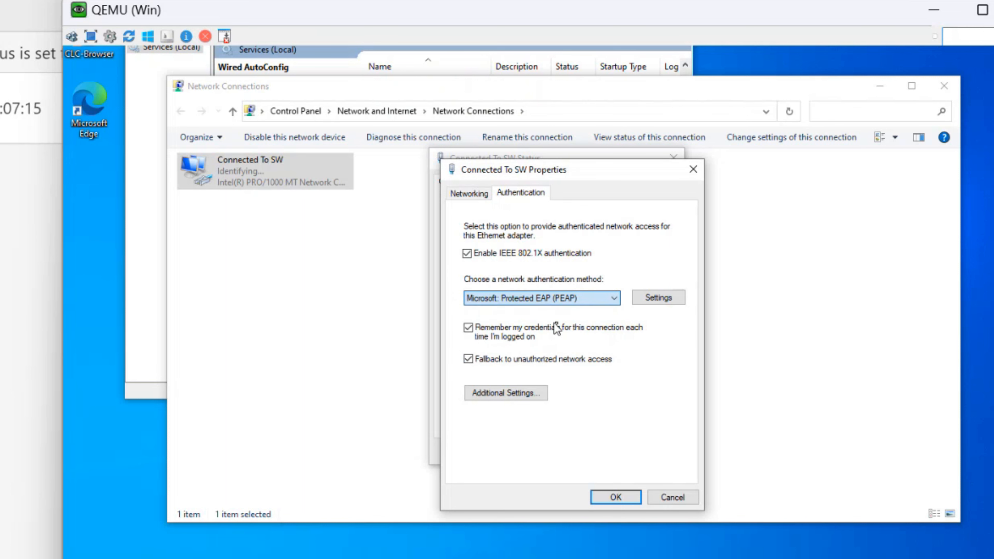
In PEAP settings, turn off server certificate validation and MSCHAPv2's automatic Windows logon credentials
left_click(649, 303)
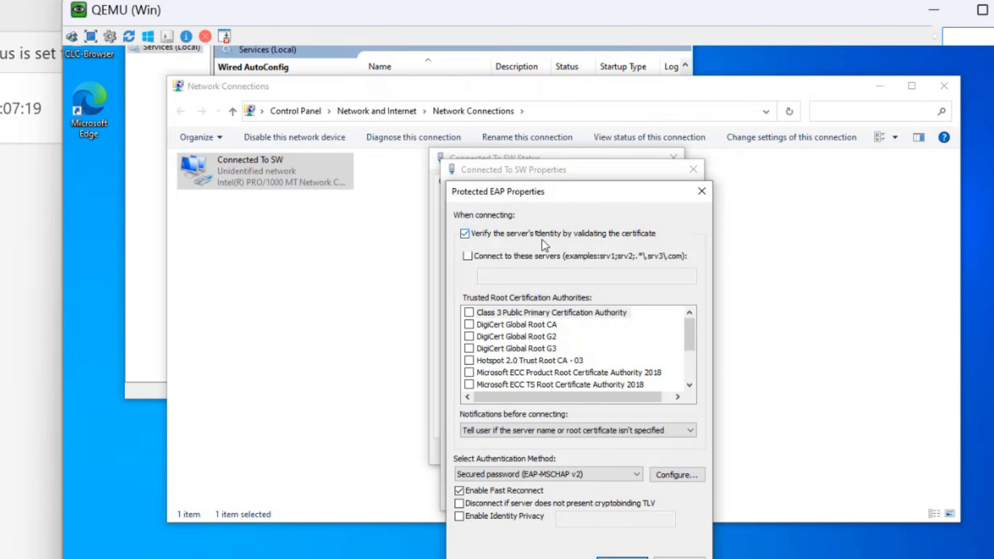
left_click(529, 233)
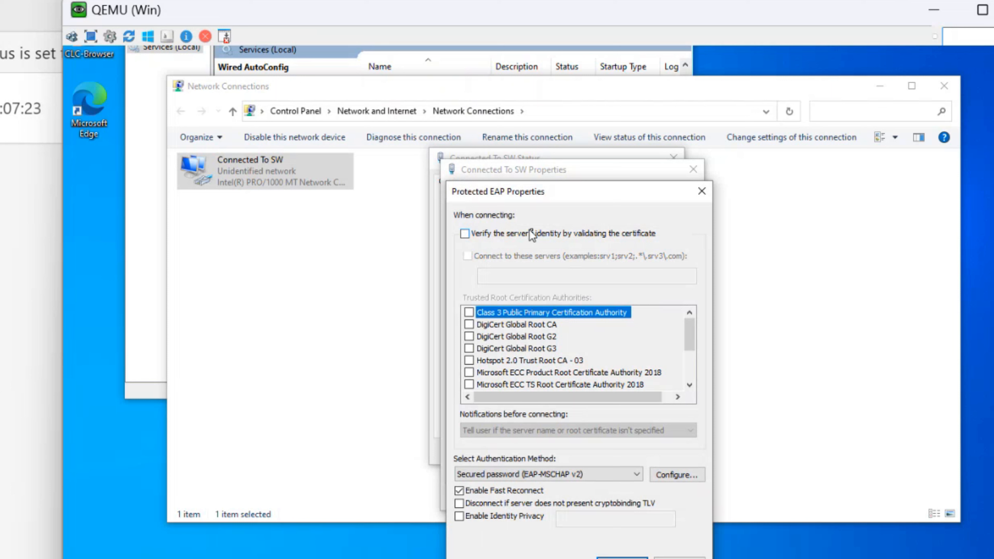
left_click(677, 478)
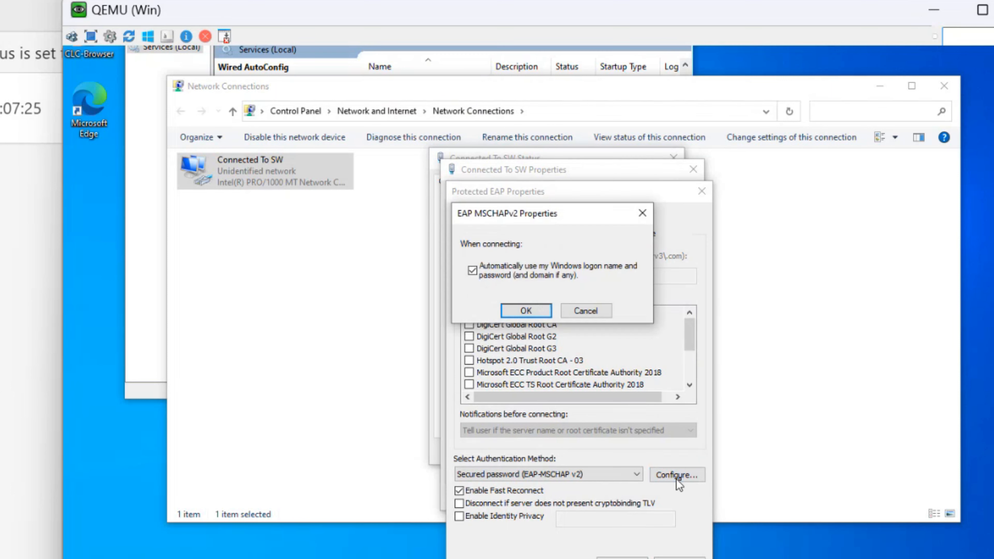
left_click(502, 273)
left_click(543, 309)
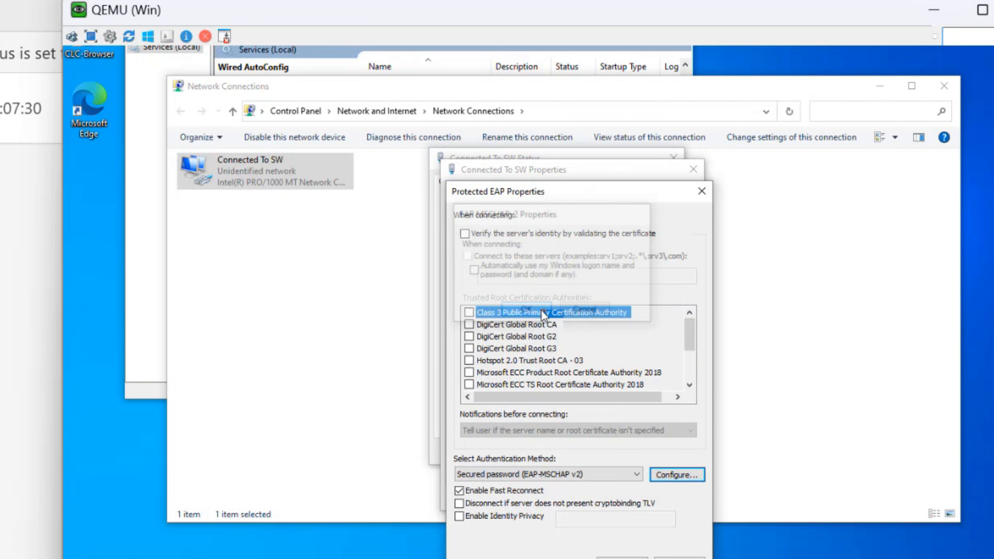
left_click(666, 478)
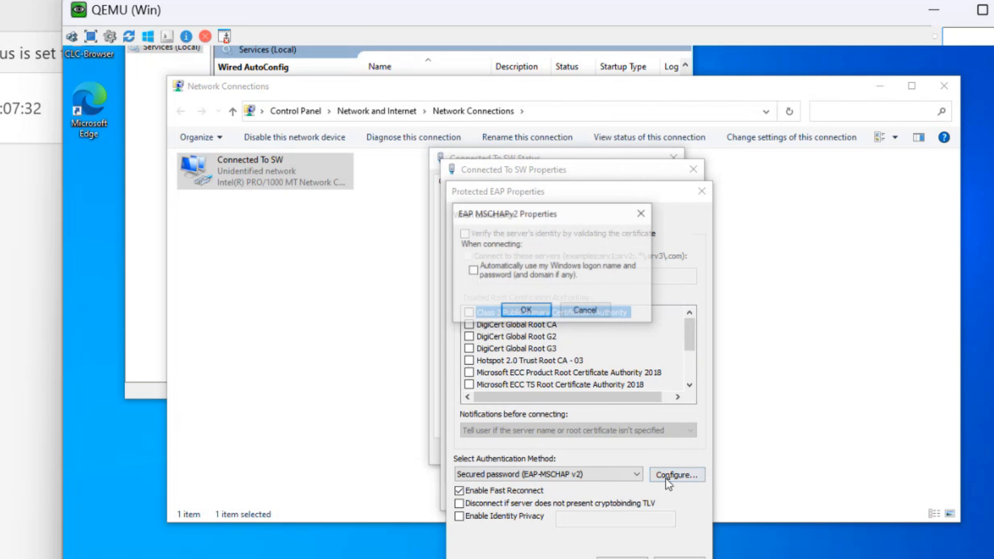
left_click(591, 315)
left_click(622, 557)
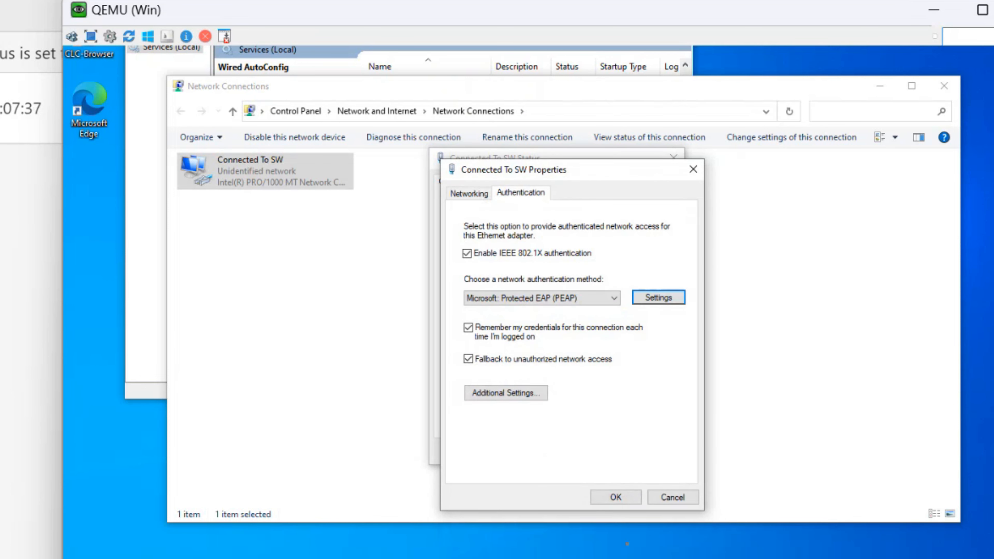
Specify User authentication as the 802.1X mode, apply the adapter settings and close the status window
left_click(520, 397)
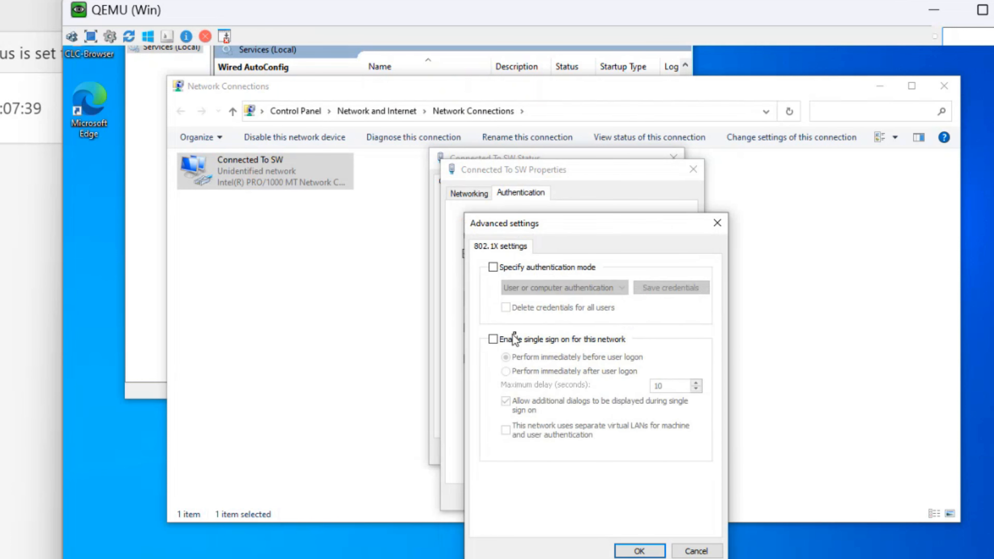
left_click(494, 268)
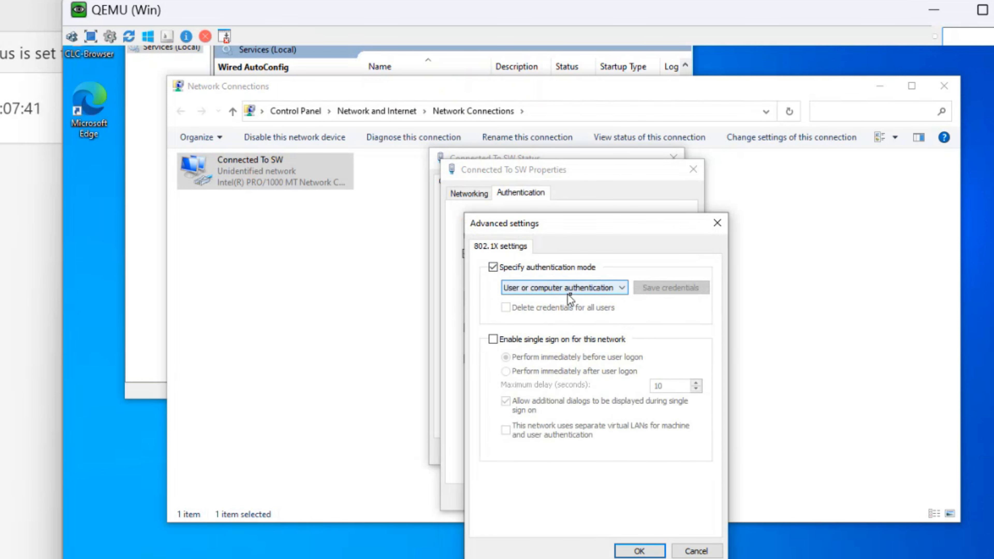
left_click(568, 293)
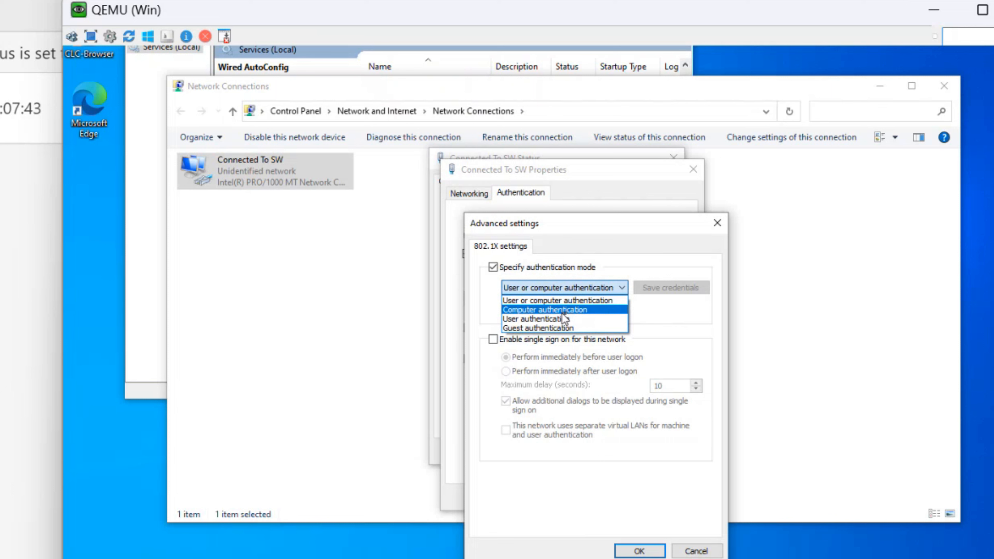
left_click(536, 318)
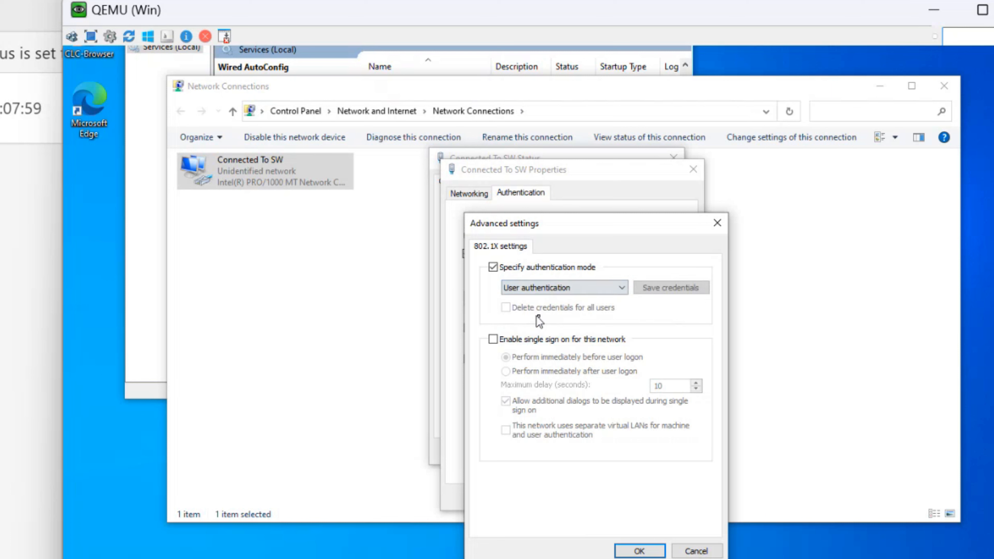
left_click(642, 550)
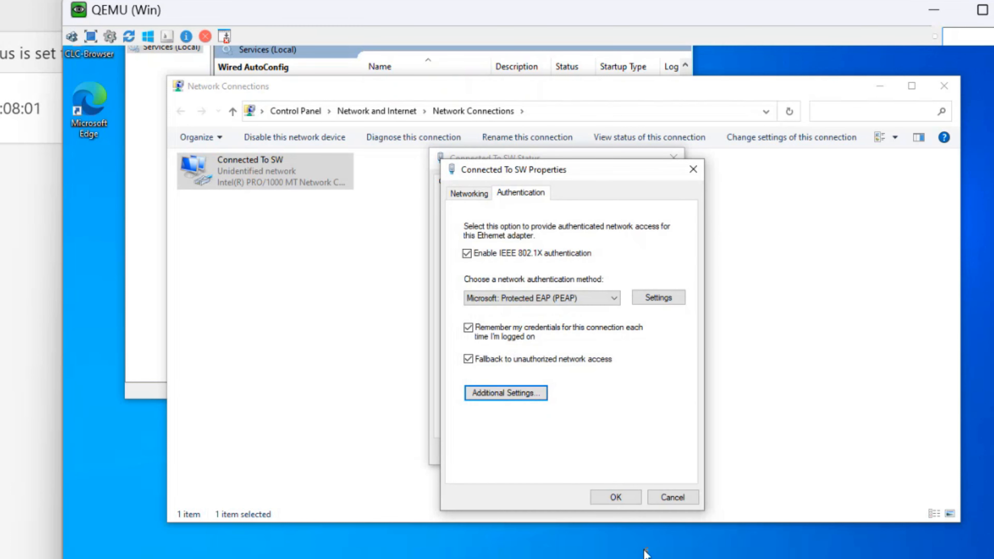
left_click(627, 500)
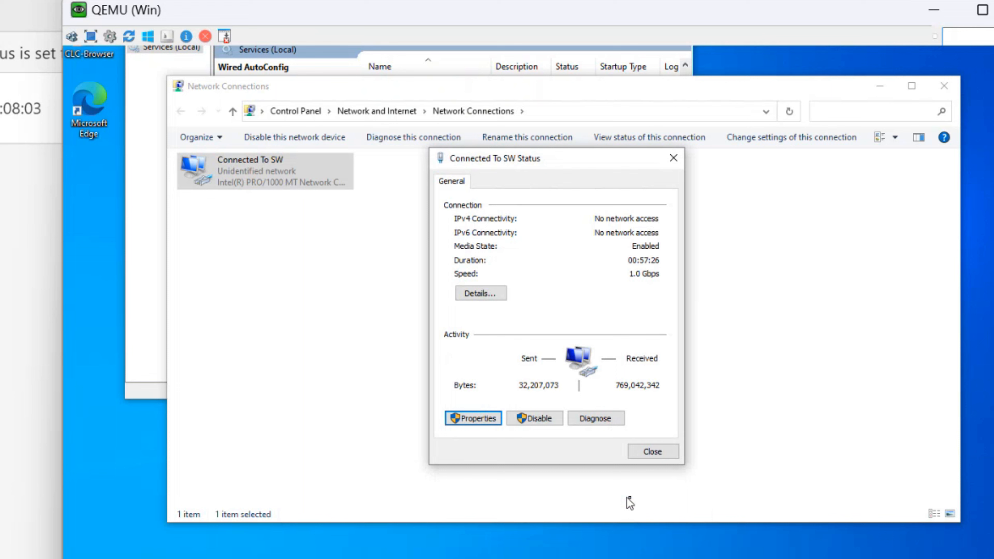
left_click(662, 453)
key("alt+Tab")
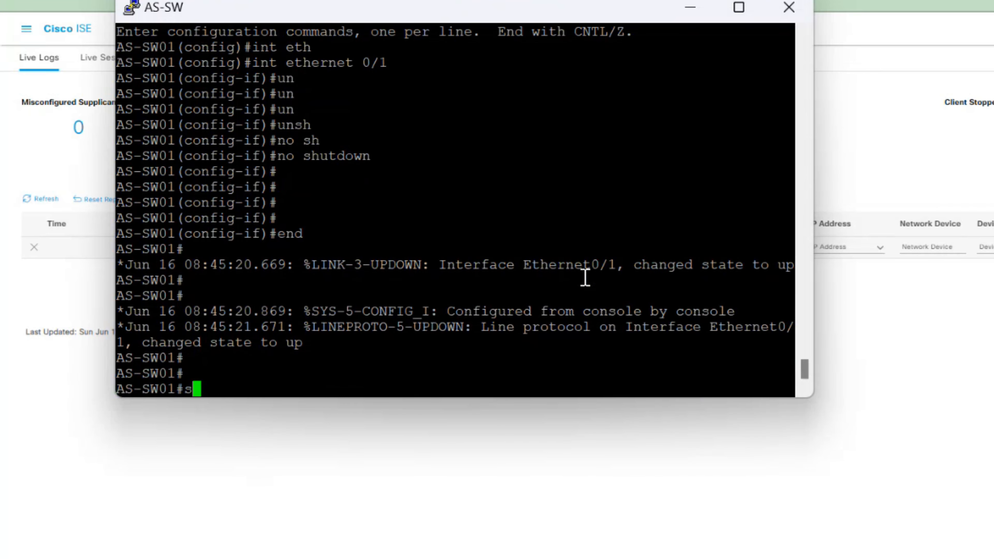
Display the running configuration of interface Ethernet0/1 with 'show running-config interface ethernet 0/1'
type("sh run")
key("Tab")
type("int")
key("Tab")
type("eth")
key("Tab")
type("0/1")
key("Return")
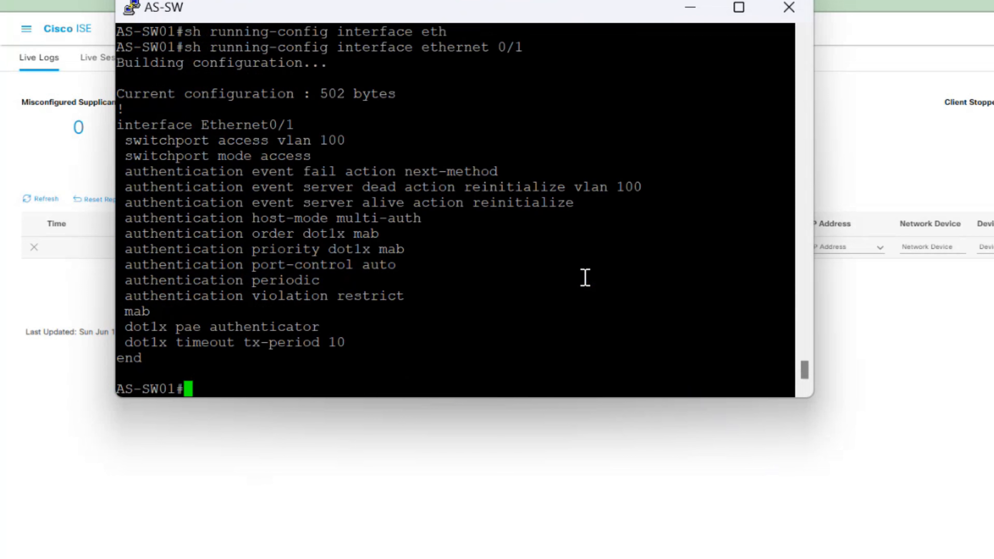
Show the authentication session details for interface Ethernet0/1
type("sh auth")
key("Tab")
type("s")
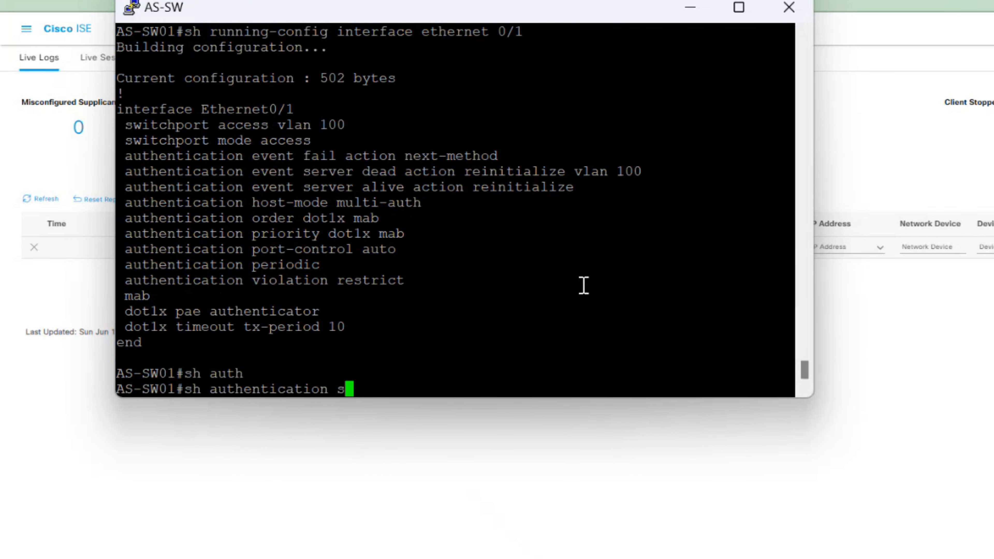
type("e")
key("Tab")
type("eth")
key("Tab")
type("0/1 de")
key("Tab")
key("Return")
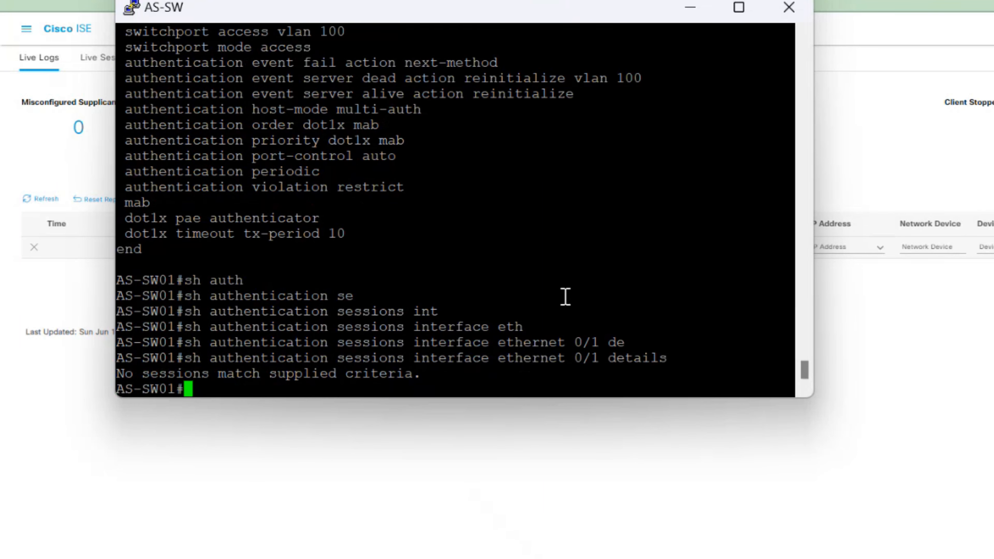
key("Return")
Enter configure terminal, exit with end, and save the configuration with write memory
key("Return")
type("cnf")
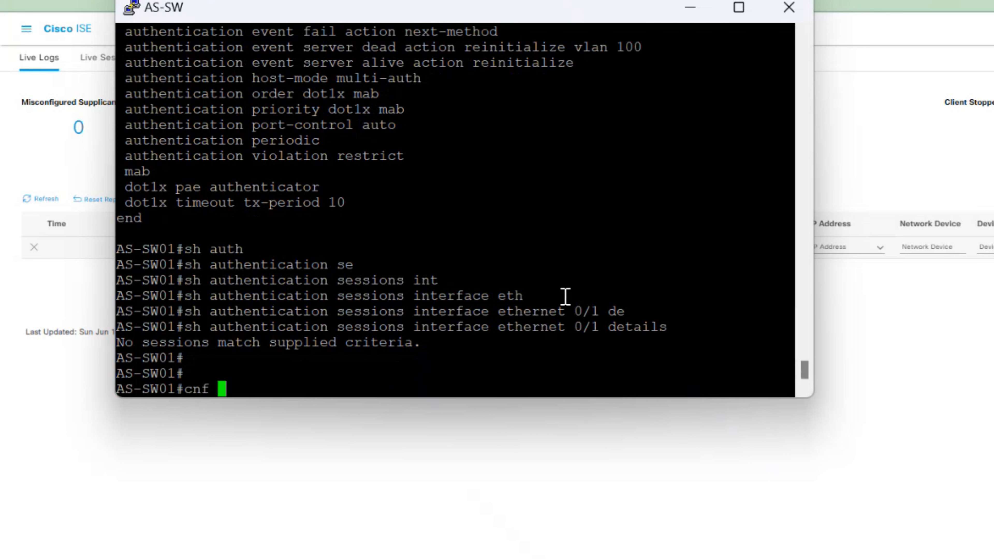
key("BackSpace")
key("BackSpace")
key("BackSpace")
type("conf t")
key("Tab")
key("Return")
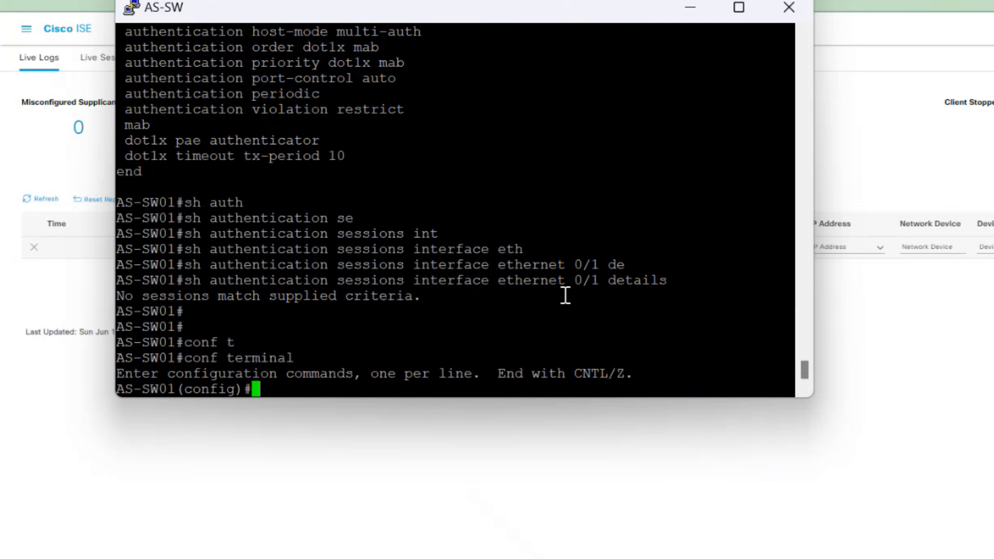
type("end")
key("Return")
key("Return")
key("Return")
type("wr")
key("Tab")
type("me")
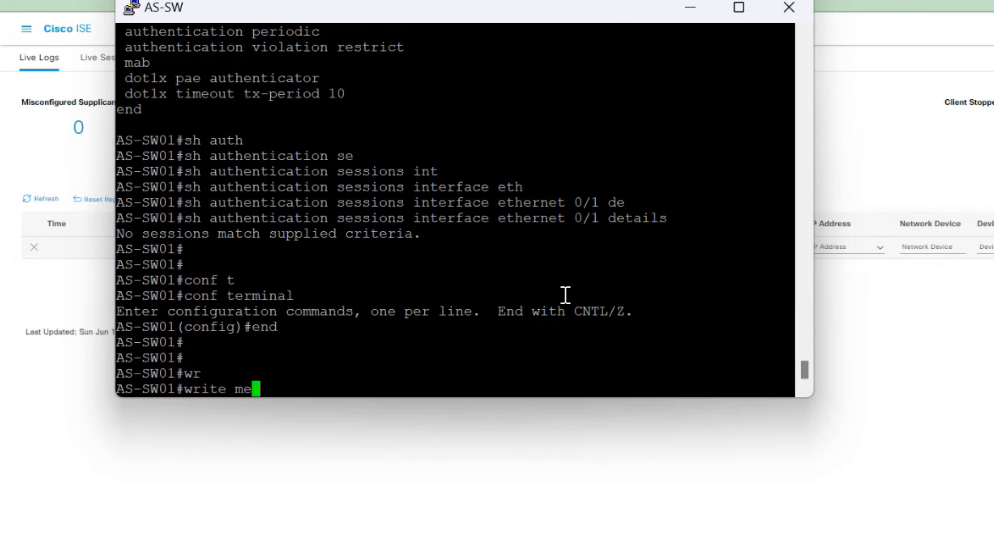
key("Tab")
key("Return")
type("conf terminal")
key("Tab")
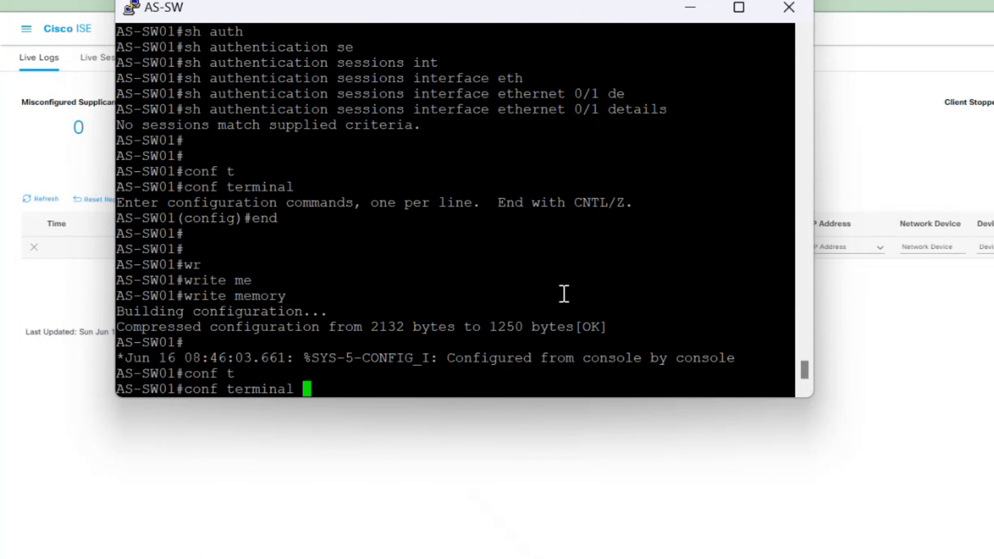
key("Return")
Shut down interface Ethernet0/1
type("int")
key("Tab")
type("eth")
key("Tab")
type("0/1")
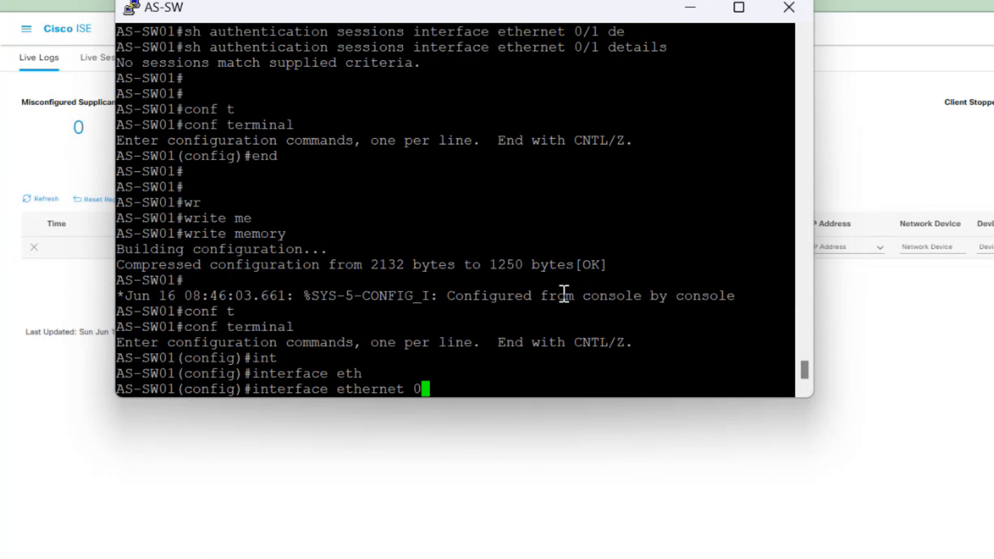
key("Return")
type("shutdown")
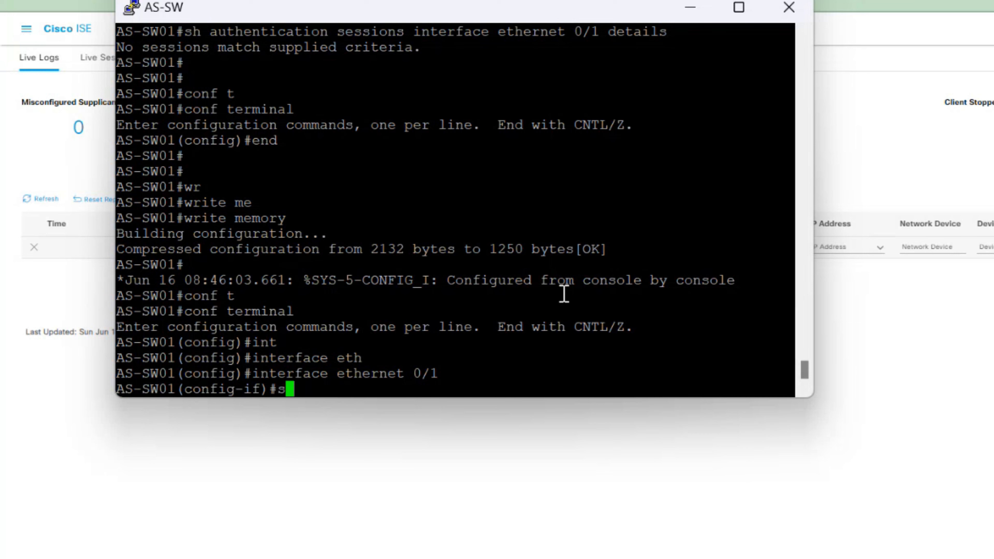
key("Tab")
key("Return")
Leave configuration mode, save with write memory, and start a switch reload
key("Return")
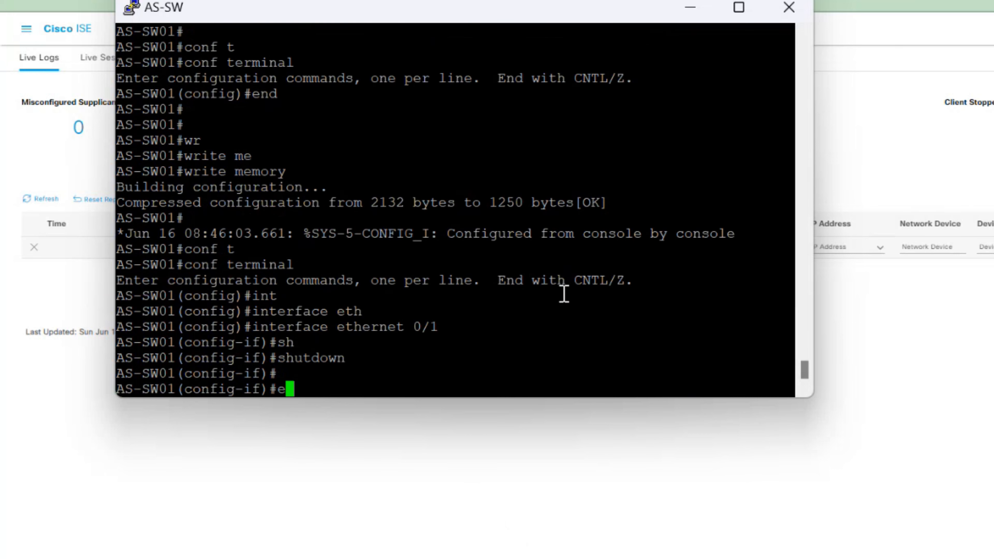
type("end")
key("Return")
key("Return")
type("re")
key("BackSpace")
key("BackSpace")
type("we")
key("Tab")
type("me")
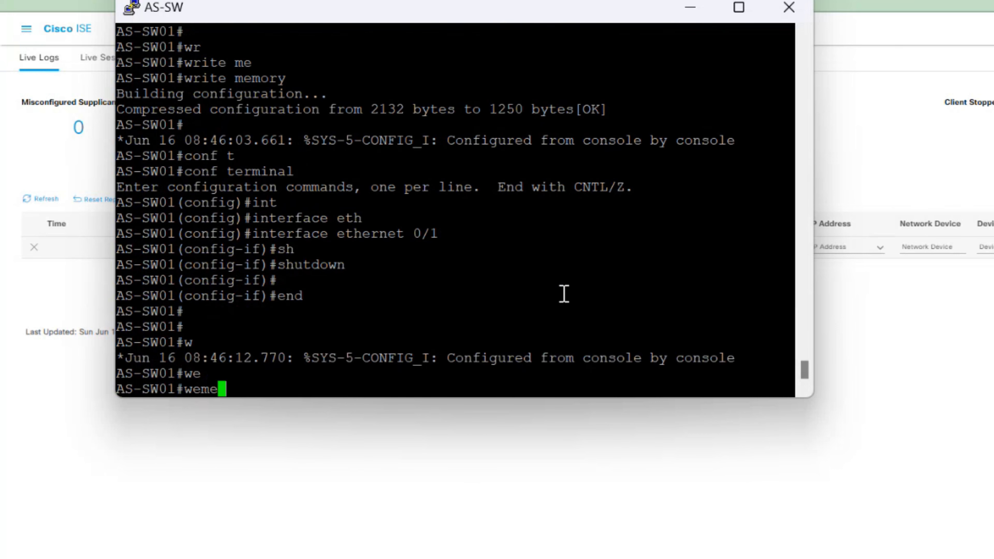
key("Tab")
key("BackSpace")
key("BackSpace")
type("r")
key("Tab")
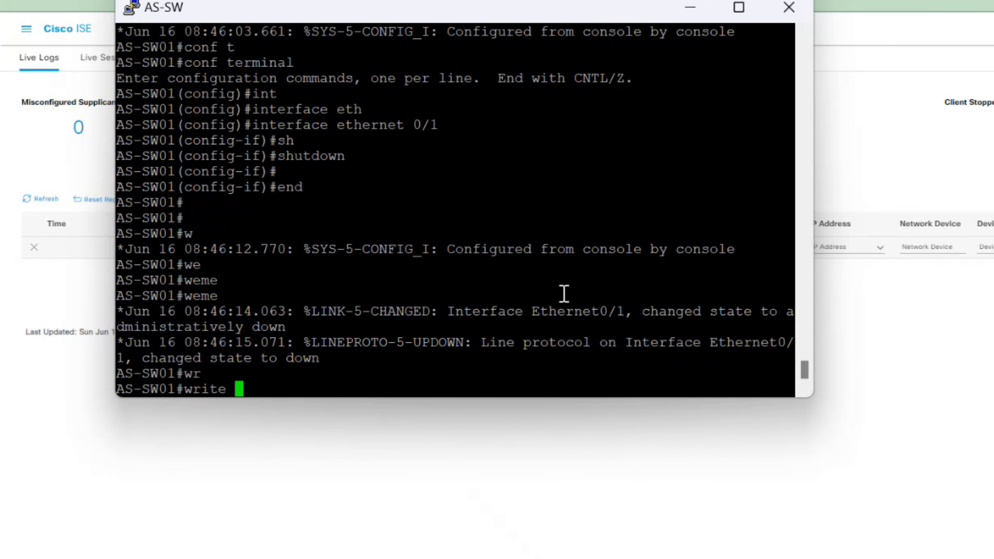
type("memory")
key("Tab")
key("Return")
type("relo")
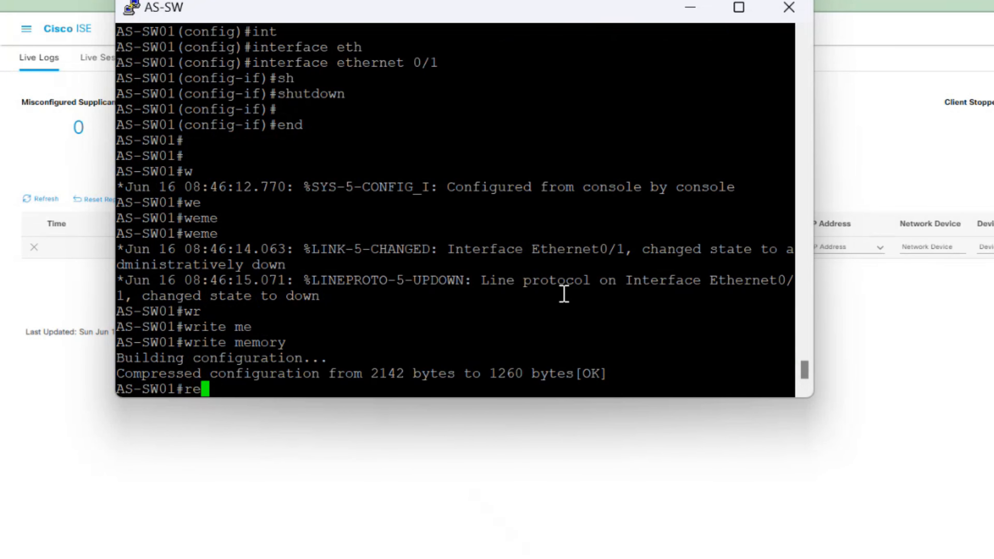
key("Tab")
key("Return")
key("Return")
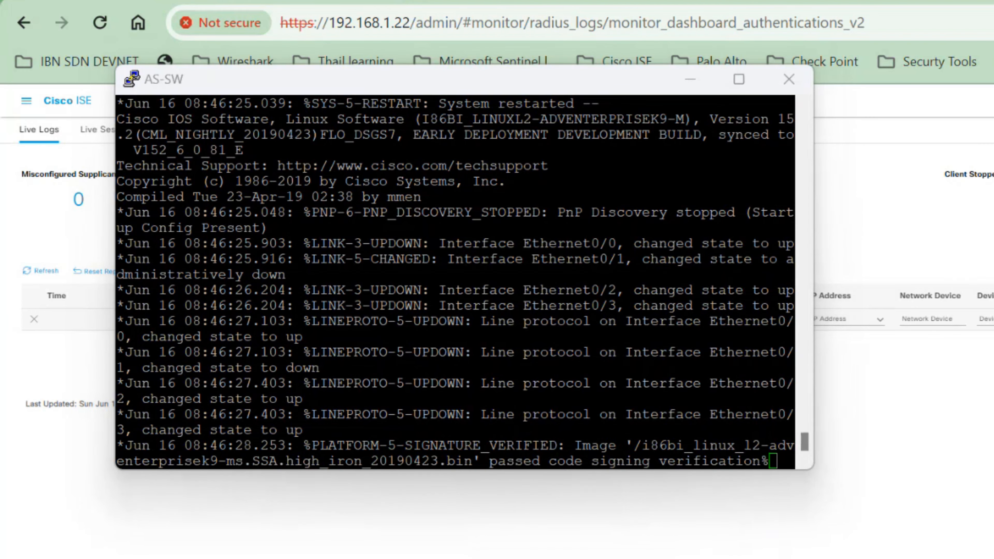
Review PowerPoint slides 2 through 5, ending on slide 2's TEST-ISE_Policy policy set
mouse_move(900, 556)
left_click(947, 521)
left_click(149, 293)
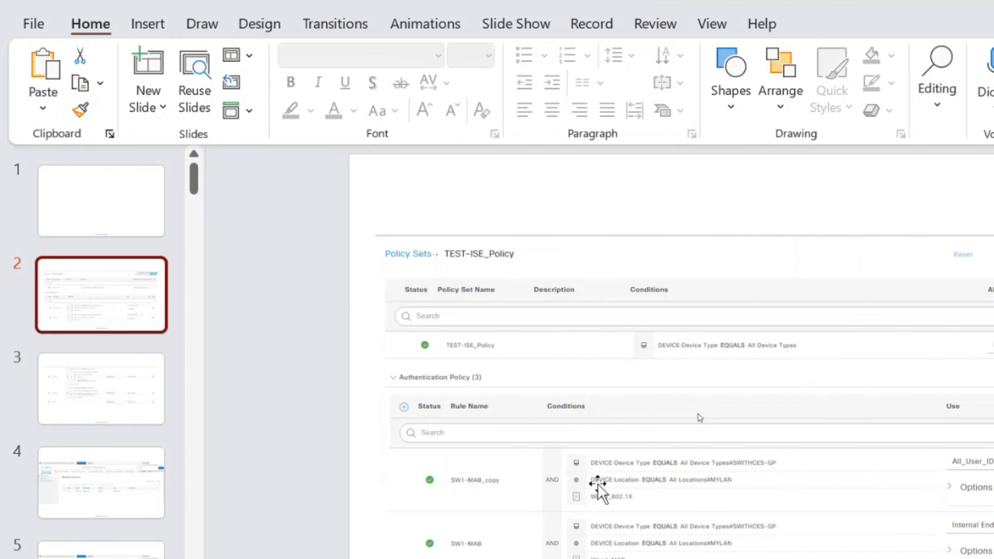
left_click(128, 409)
left_click(126, 312)
scroll(918, 425, "down", 1)
left_click(116, 460)
key("Down")
left_click(112, 495)
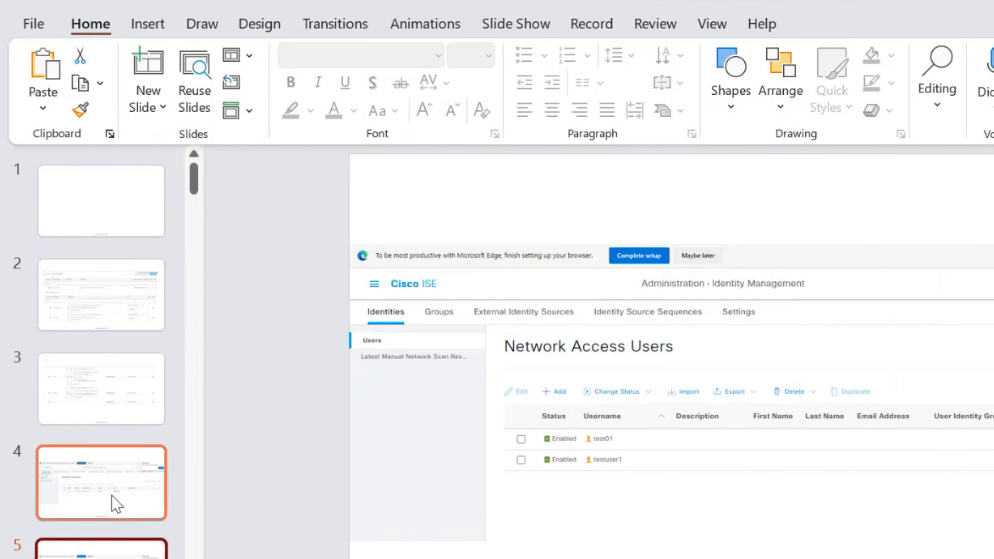
left_click(111, 421)
left_click(114, 313)
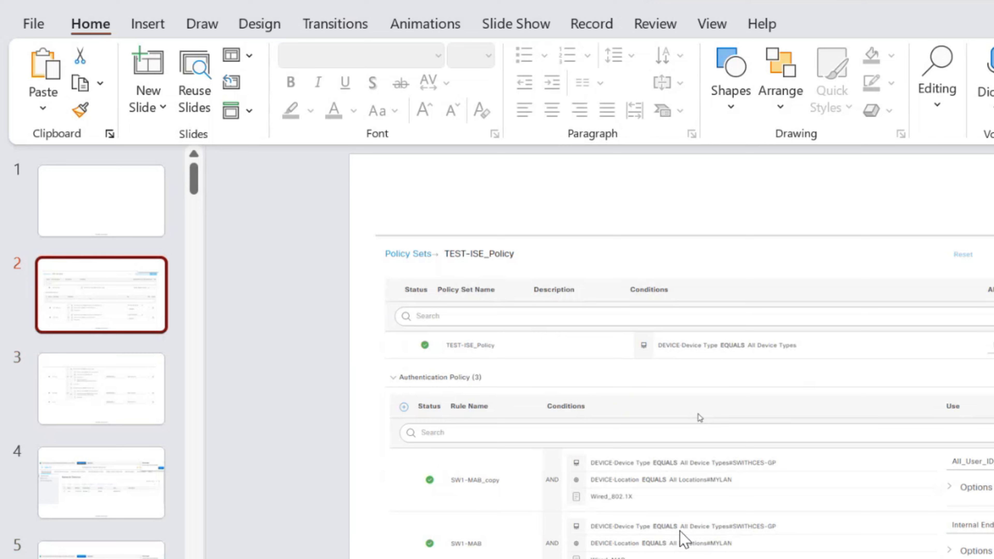
key("alt+Tab")
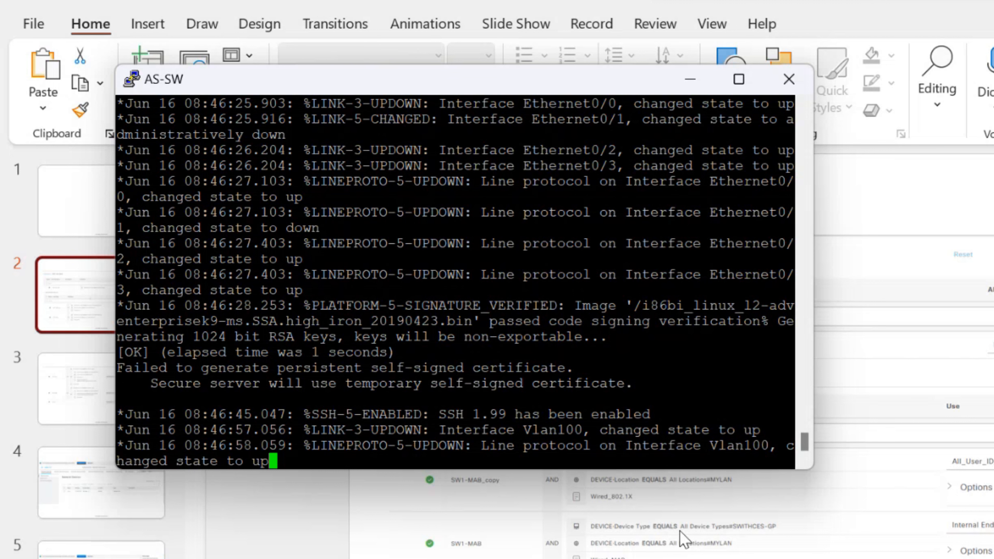
Enter privileged EXEC mode and then global configuration mode on the switch
key("Return")
key("Return")
key("Return")
key("Return")
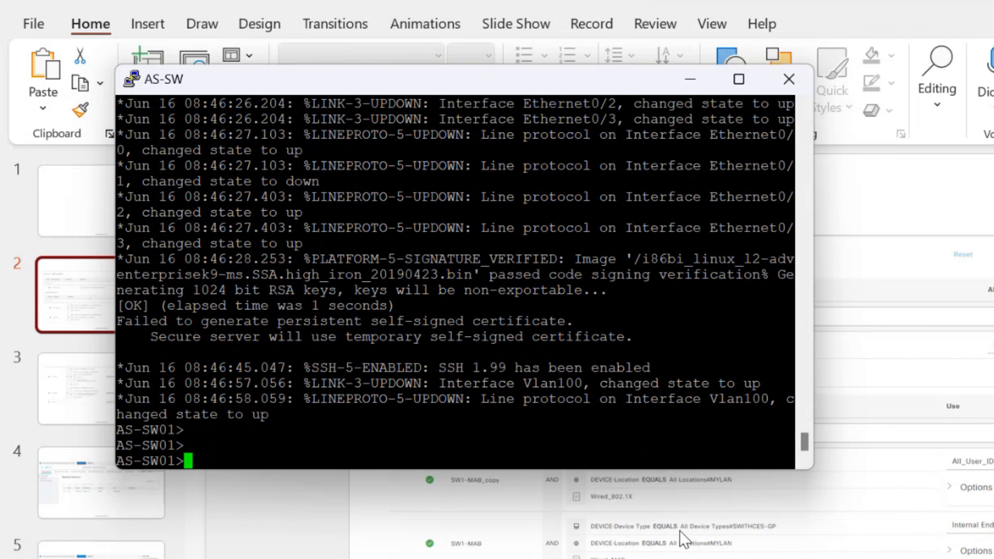
type("en")
key("Tab")
key("Return")
key("Return")
type("s")
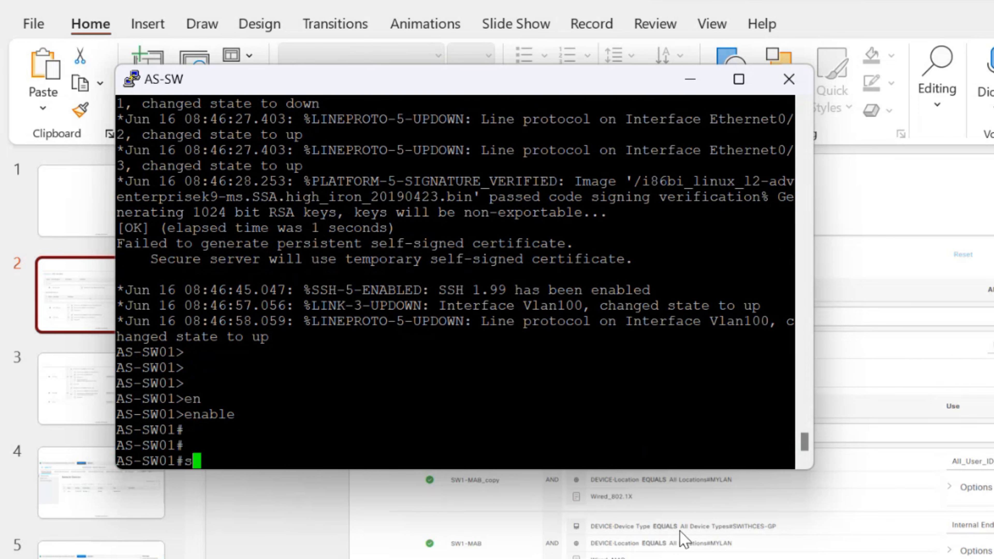
key("BackSpace")
type("conf t")
key("Tab")
key("Return")
Shut down interface Ethernet0/0, re-enable it with no shutdown, and end
type("int eth")
key("Tab")
type("0/0")
key("Return")
type("sh")
key("Tab")
key("Return")
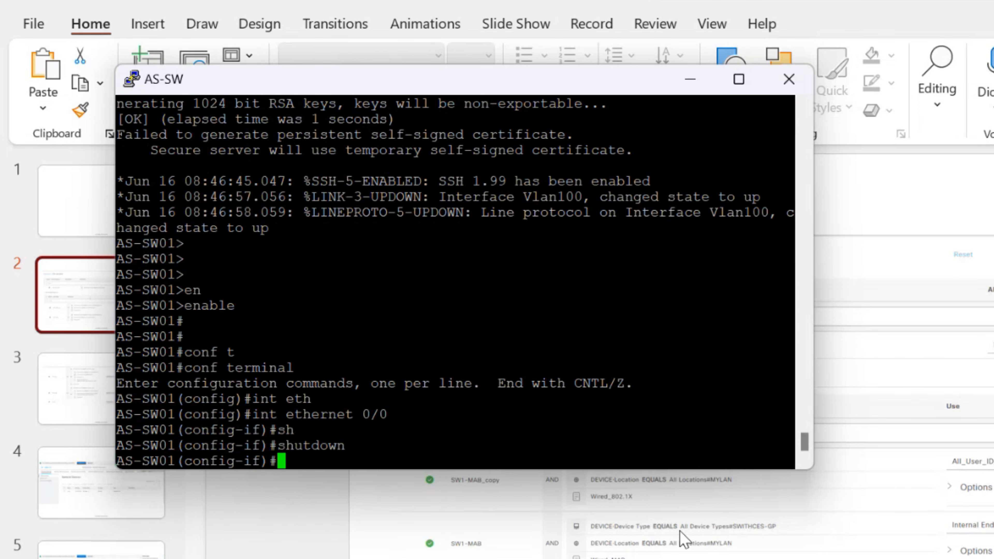
type("no sh")
key("Tab")
key("Return")
key("Return")
type("end")
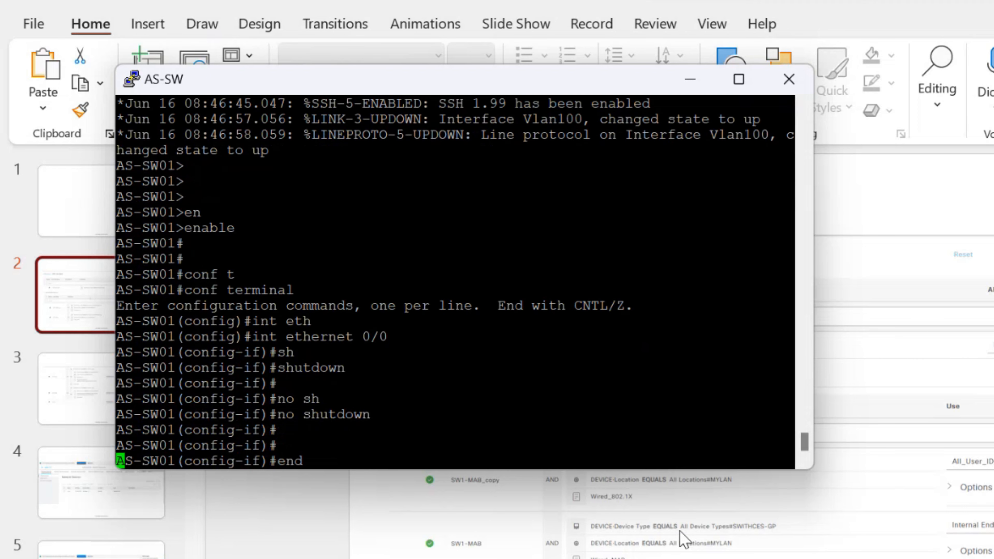
key("Return")
key("Return")
key("Return")
Run show authentication sessions interface Ethernet0/1 details
type("sh au")
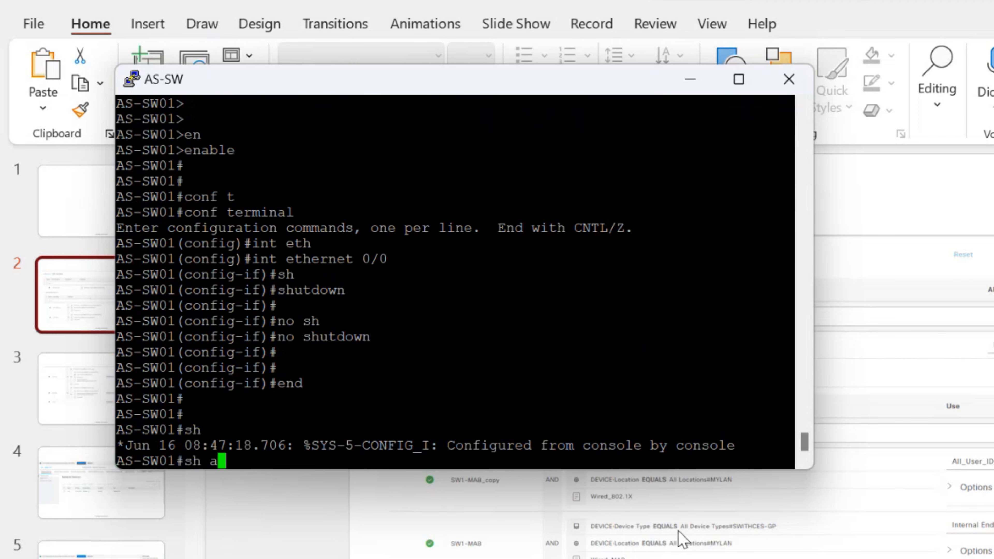
key("Tab")
type("th")
key("Tab")
type("se")
key("Tab")
type("int")
key("Tab")
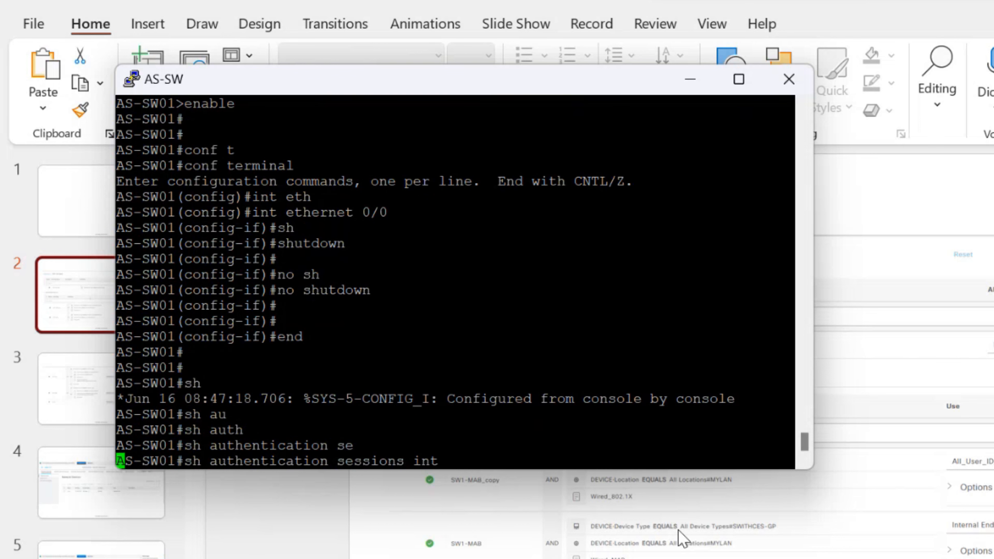
type("eth")
key("Tab")
type("0/1 ")
type("details")
key("Tab")
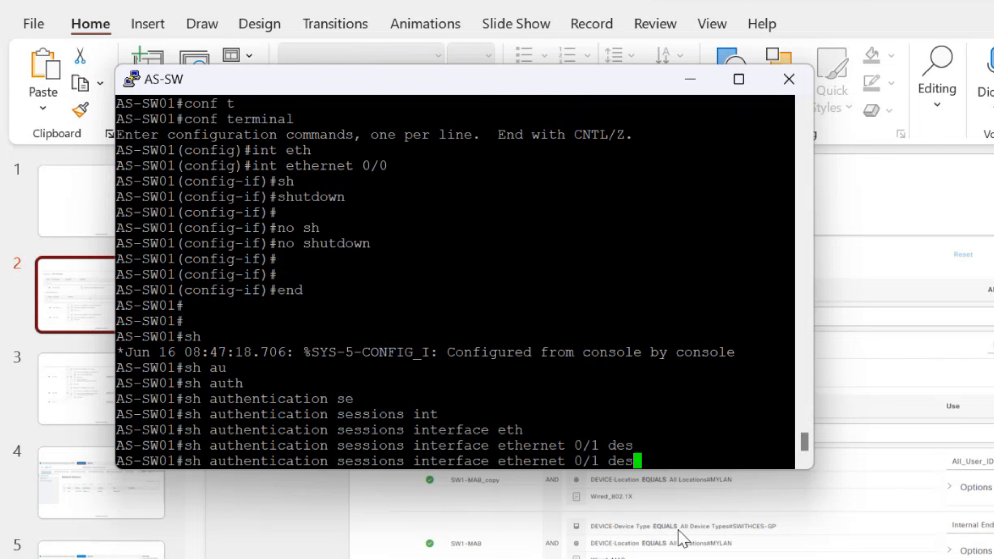
key("BackSpace")
key("Tab")
key("Return")
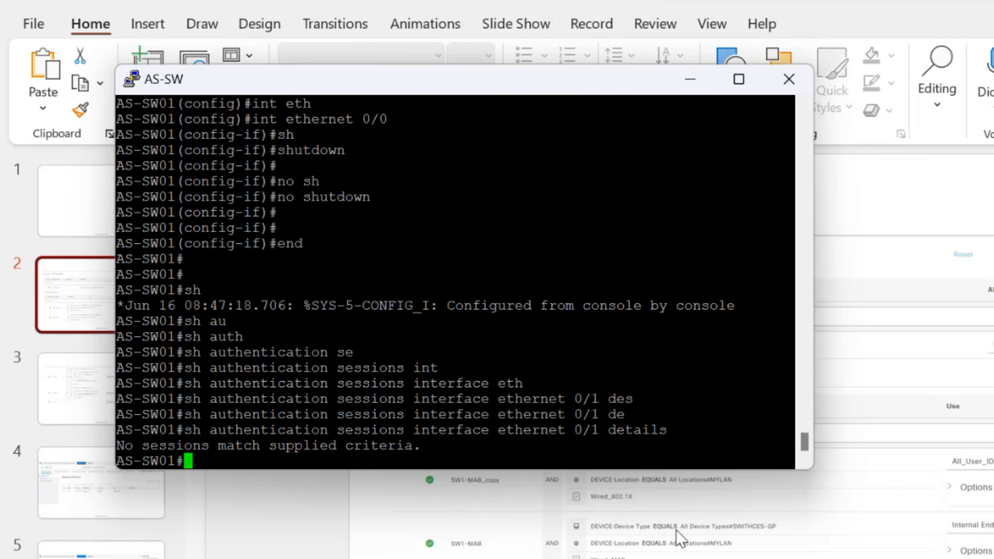
Rerun the Ethernet0/1 session details query three more times, still finding no sessions
key("Up")
key("Return")
key("Up")
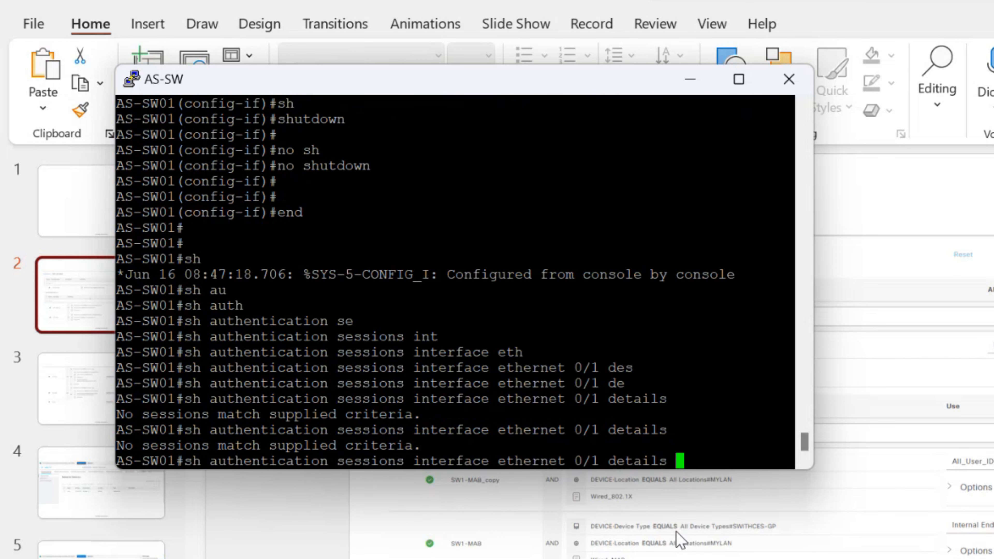
key("Return")
key("Up")
key("Return")
Display the running configuration of interface Ethernet0/1
type("sh run")
key("Tab")
type("int")
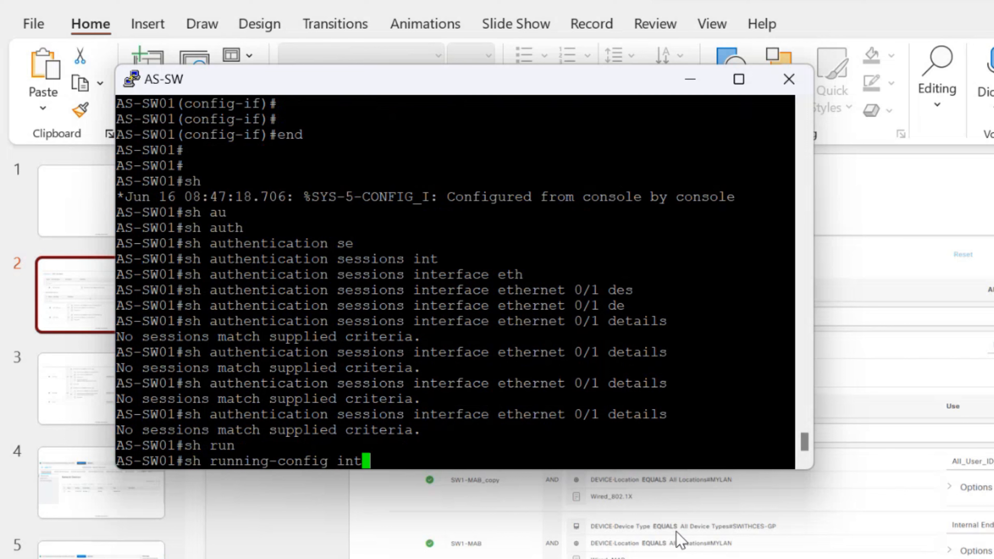
key("Tab")
type("eth")
key("Tab")
type("0/1")
key("Return")
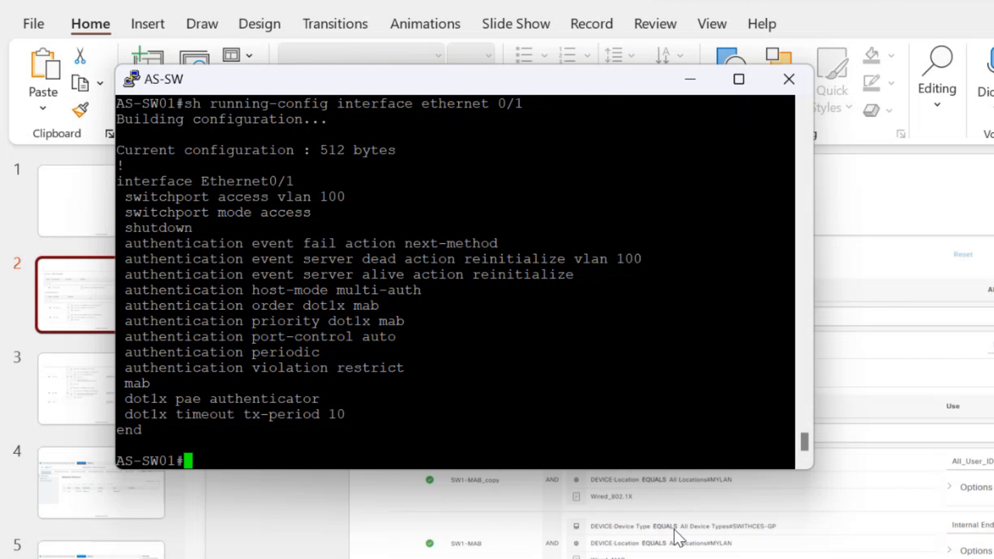
Enter configuration mode for interface Ethernet0/1
type("conf t")
key("Tab")
key("Return")
type("int")
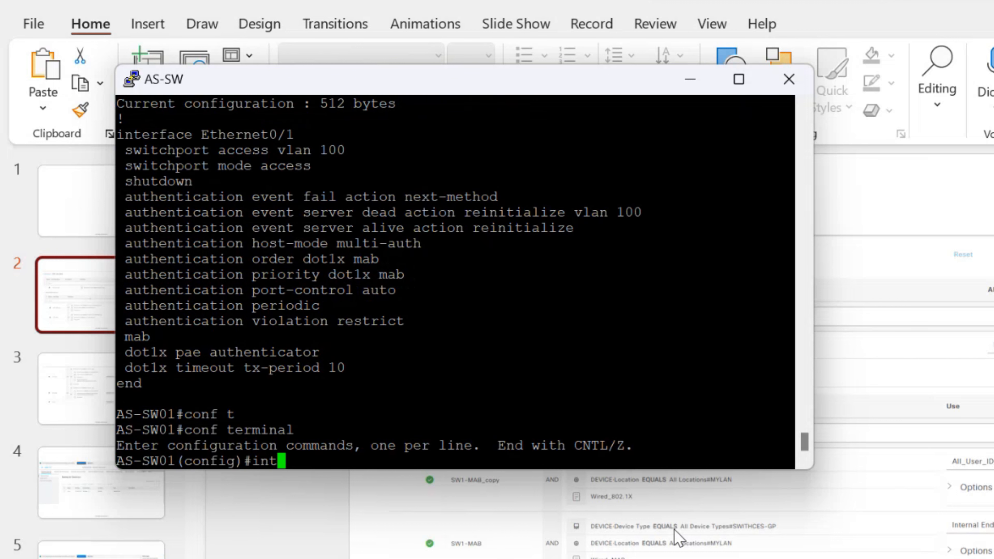
key("Tab")
type("et")
key("Tab")
type("h0/1")
key("BackSpace")
key("BackSpace")
key("BackSpace")
key("BackSpace")
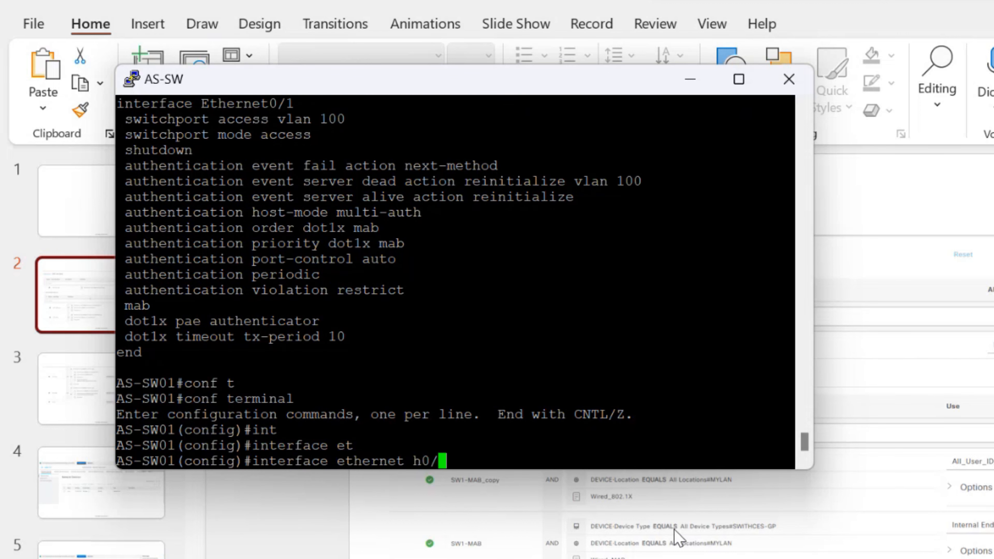
type("0/1")
key("Return")
Bring Ethernet0/1 up with no shutdown and leave configuration mode
type("no sh")
key("Tab")
key("Return")
key("Return")
key("Return")
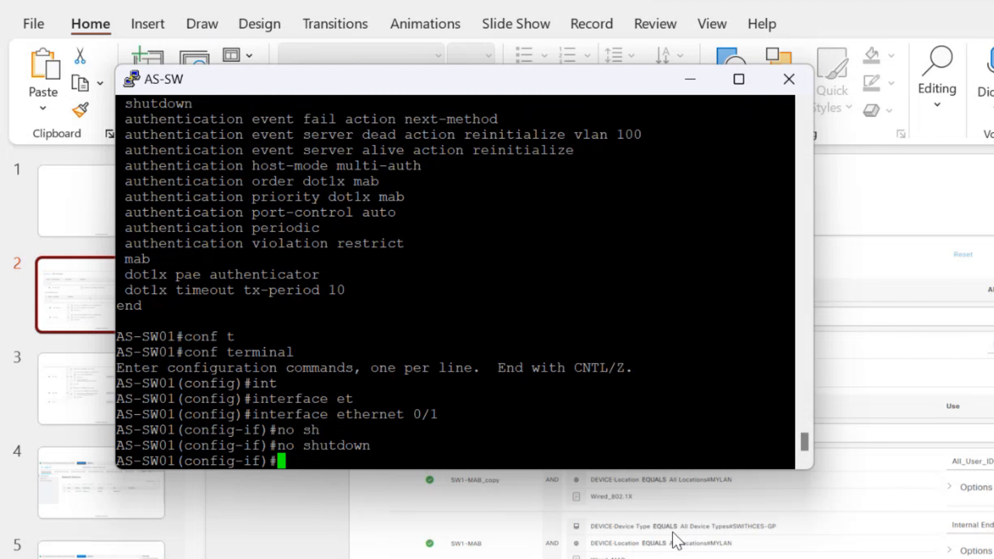
key("Return")
key("Return")
type("end")
key("Return")
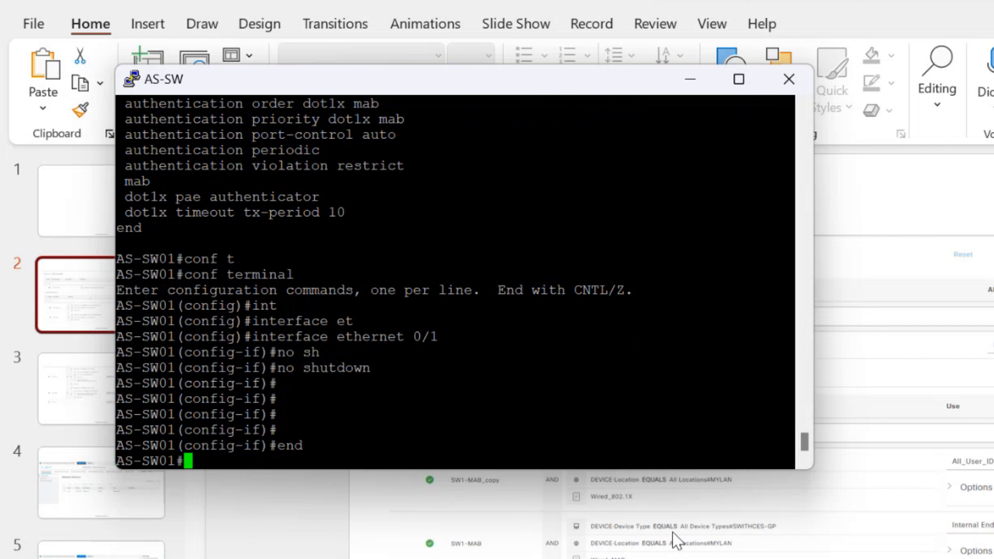
key("Return")
Show authentication sessions for interface Ethernet0/1
type("sh ")
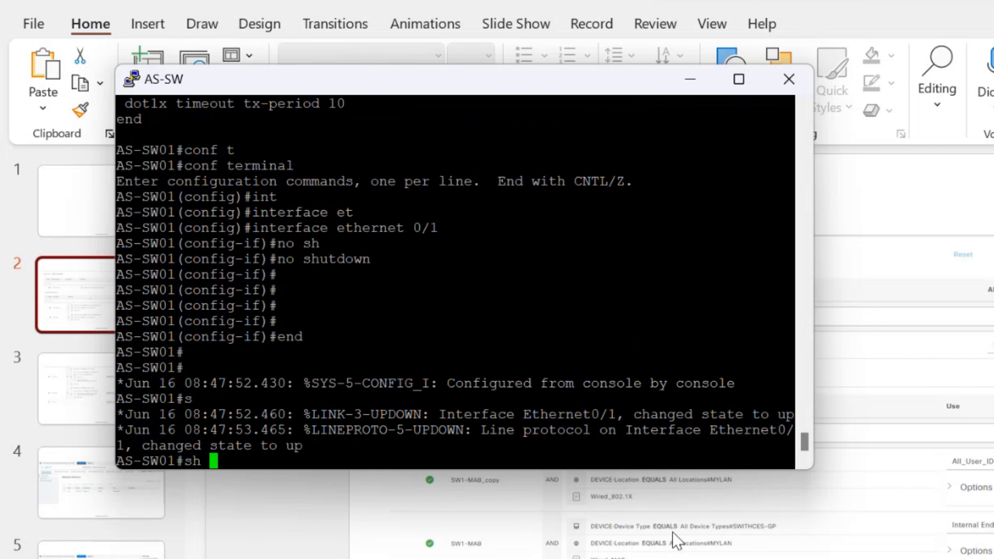
type("auth")
key("Tab")
type("se")
key("Tab")
type("intt")
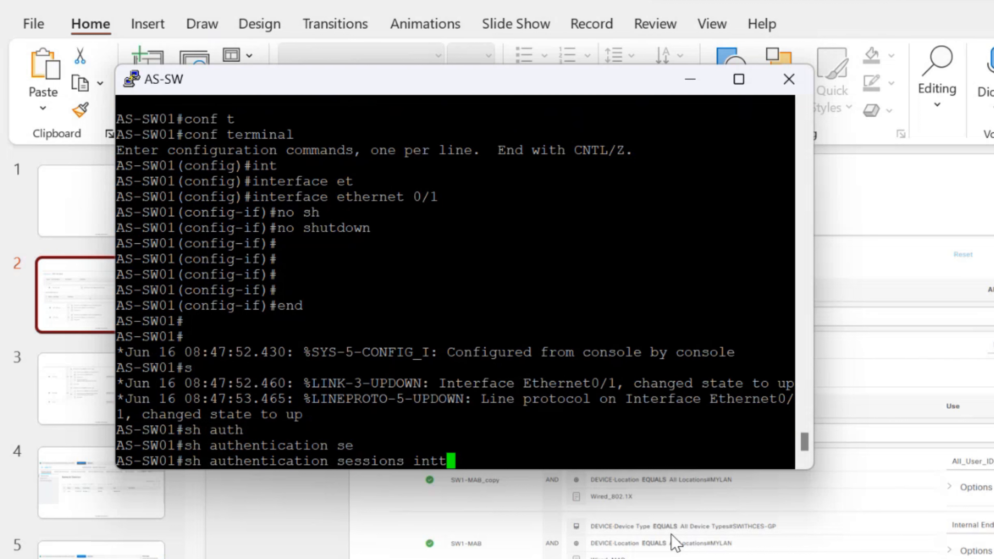
key("Tab")
key("BackSpace")
key("Tab")
type("eth")
key("Tab")
type("0/1")
key("Return")
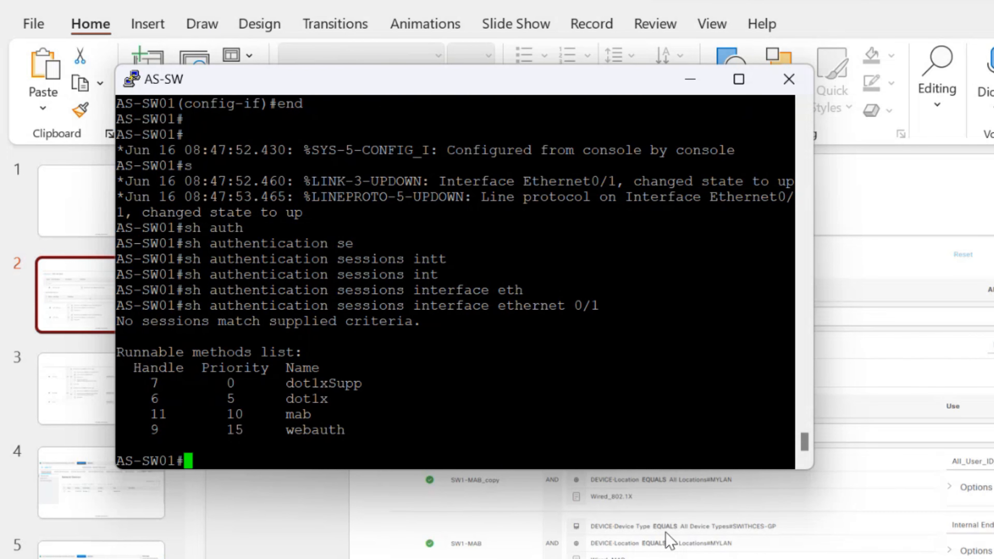
Repeatedly run the detailed Ethernet0/1 session query, which keeps reporting no sessions
key("Up")
type("de")
key("Tab")
key("Return")
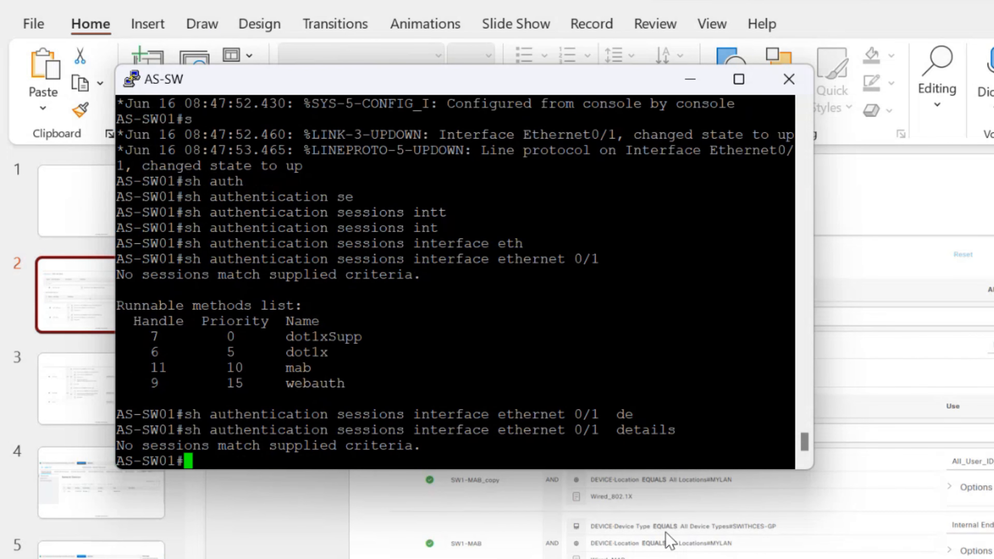
key("Up")
key("Return")
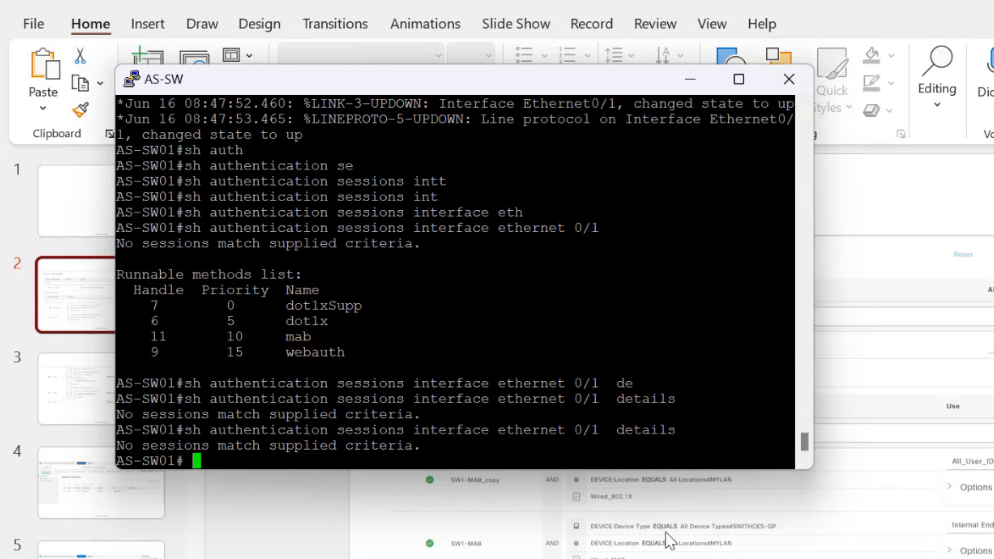
key("Up")
key("Return")
key("Up")
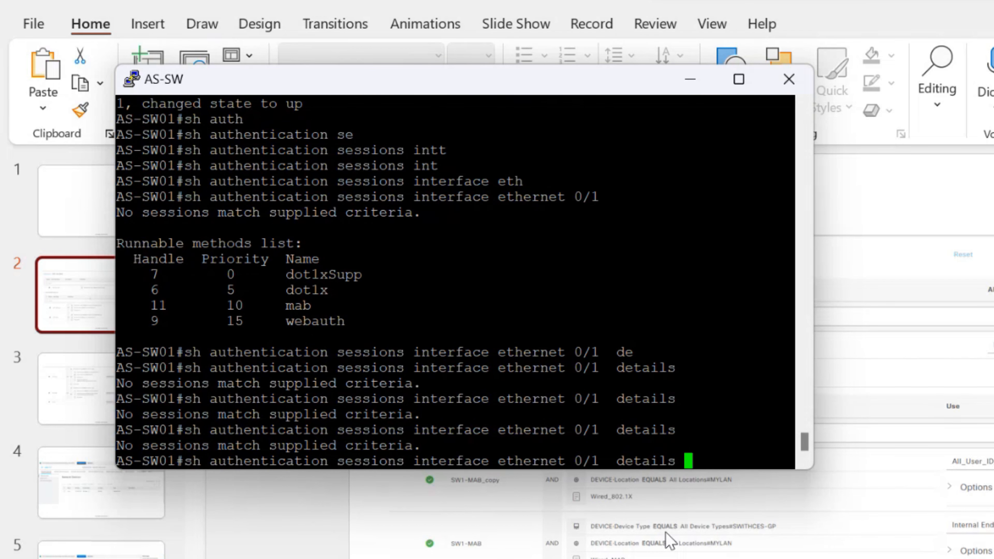
key("Return")
key("Up")
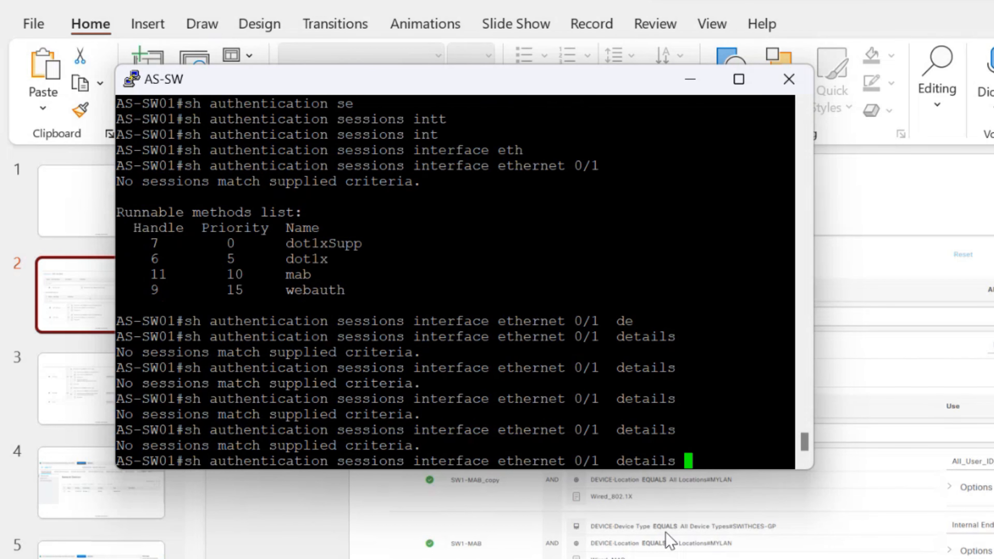
key("Return")
key("Up")
key("Return")
key("Up")
key("Return")
key("Up")
key("Return")
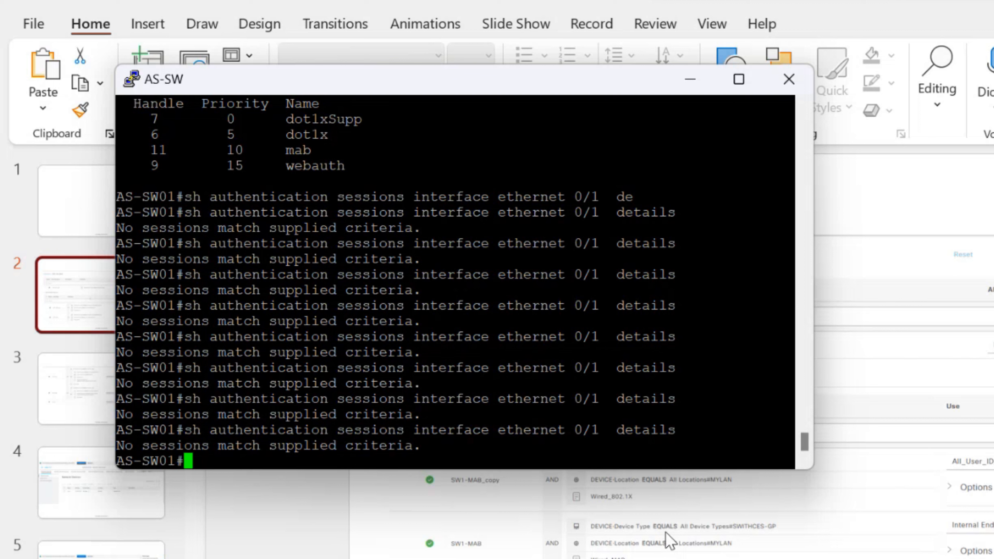
key("Up")
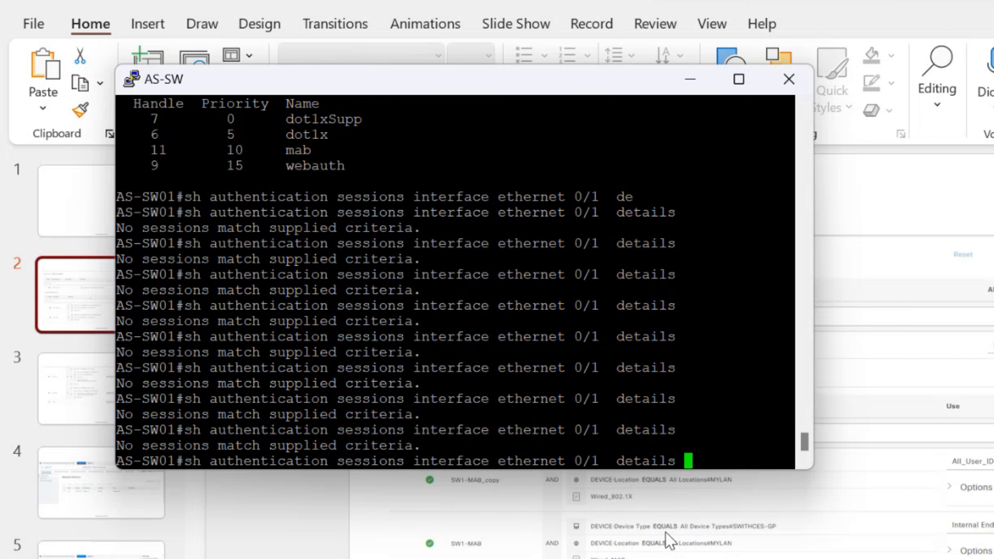
key("Return")
key("Up")
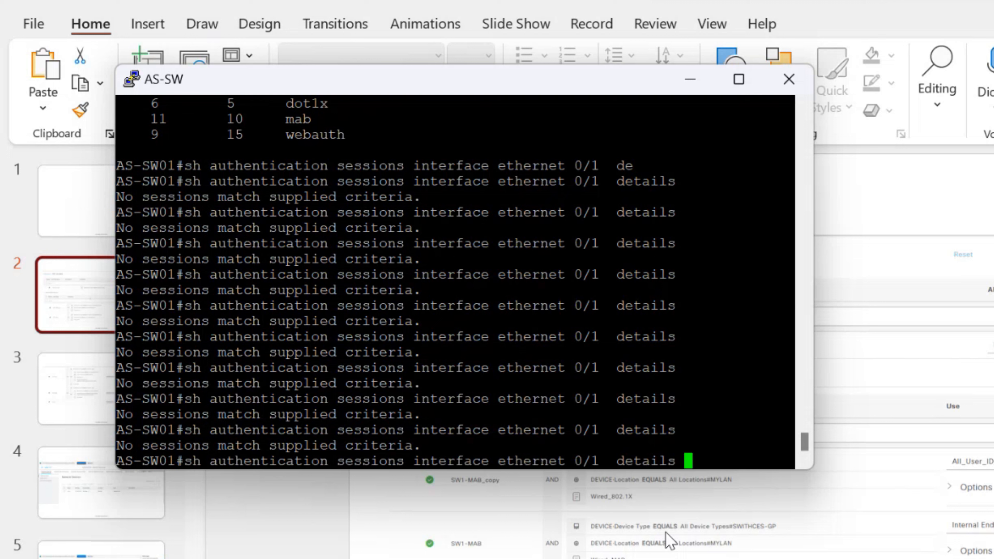
key("Return")
Recheck Ethernet0/1 sessions in summary and detail, then switch to the Windows VM
key("Up")
key("BackSpace")
key("BackSpace")
key("BackSpace")
key("BackSpace")
key("BackSpace")
key("BackSpace")
key("BackSpace")
key("BackSpace")
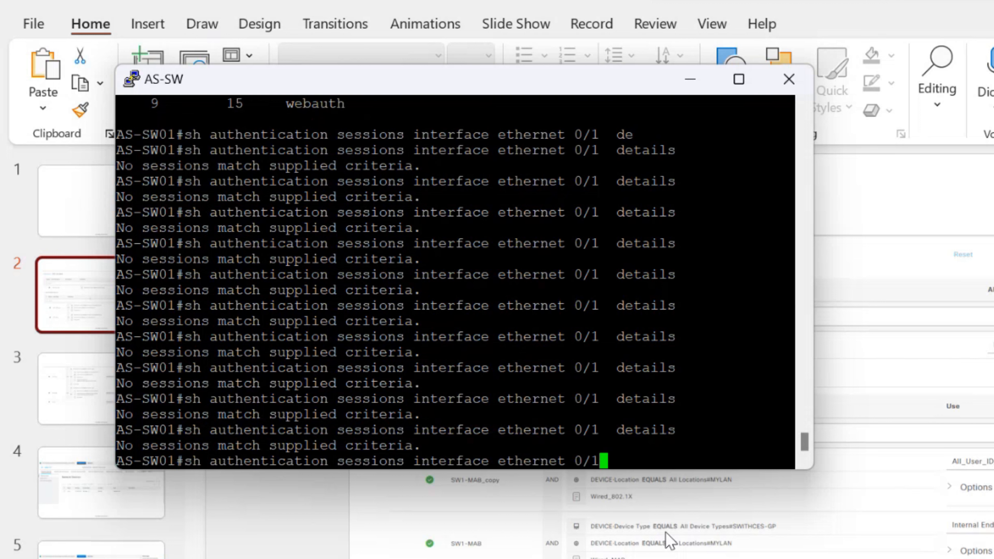
key("Return")
key("Up")
type("de")
key("Tab")
key("Return")
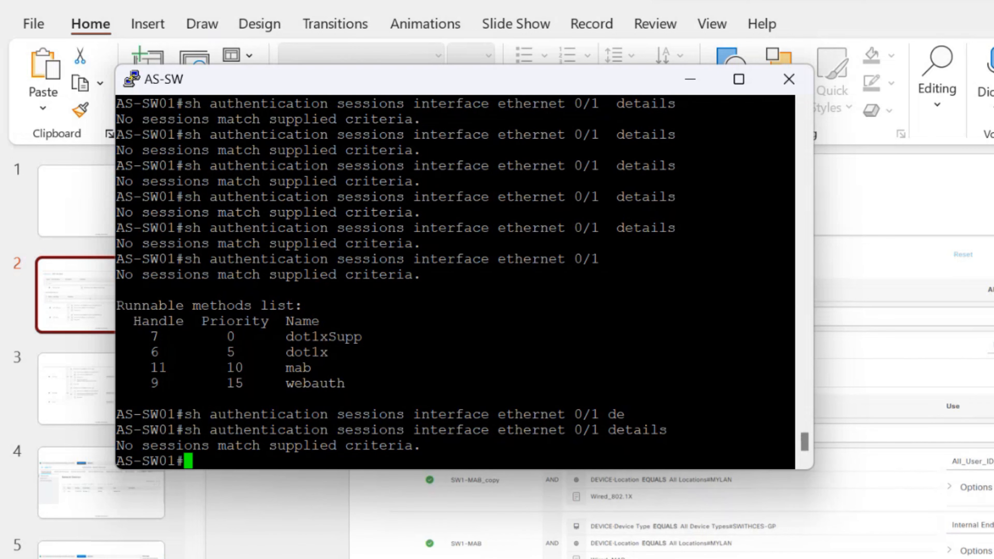
mouse_move(979, 558)
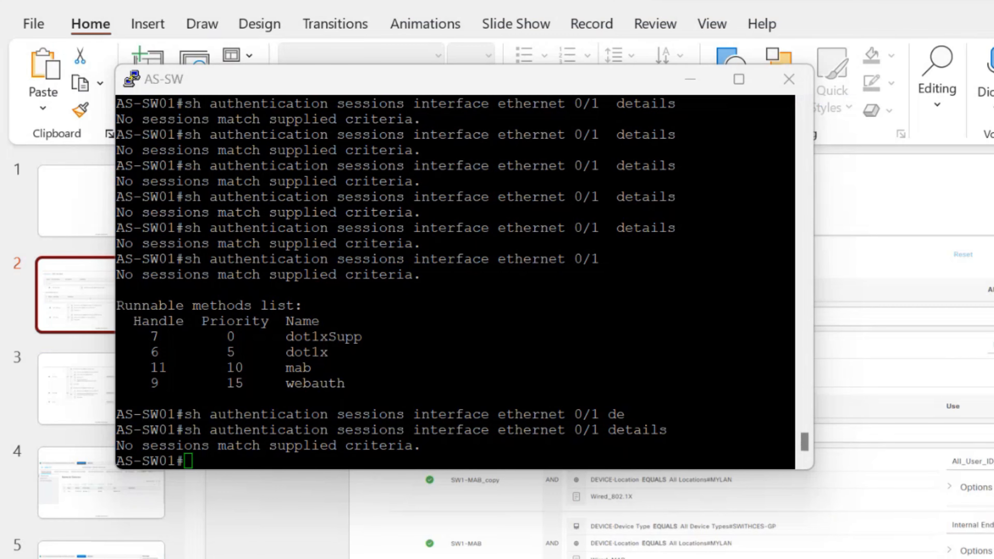
left_click(979, 558)
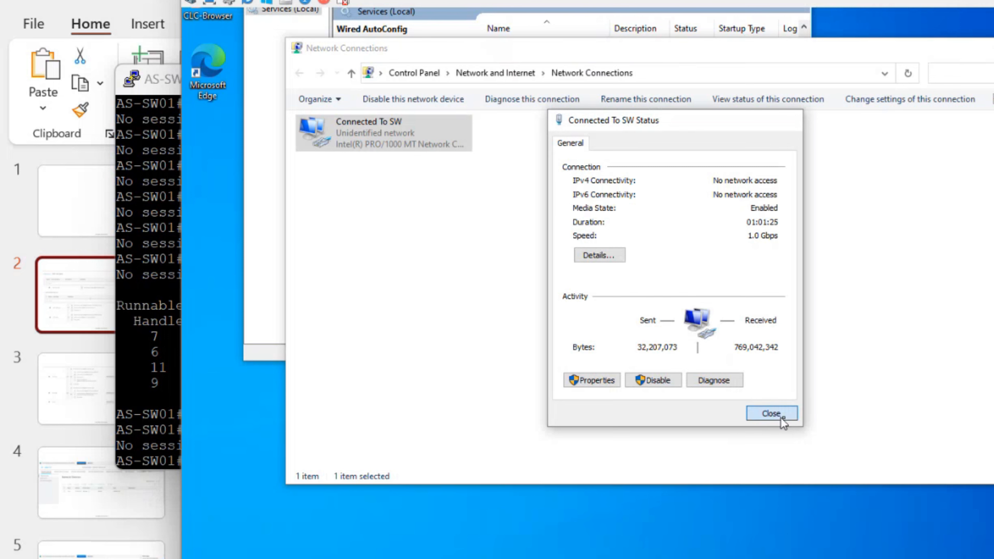
Review Connected To SW's status and network details, then choose to disable it
left_click(771, 414)
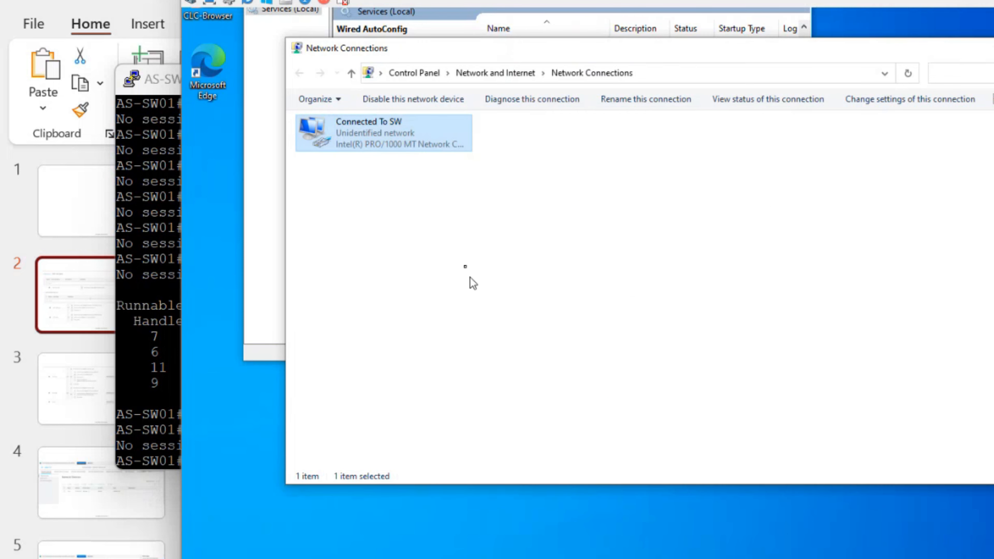
double_click(373, 126)
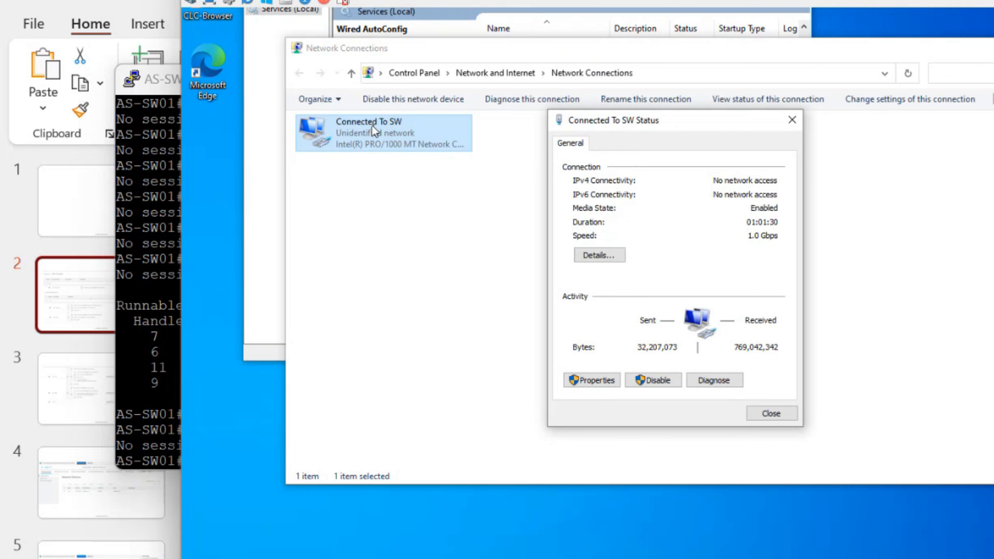
left_click(619, 261)
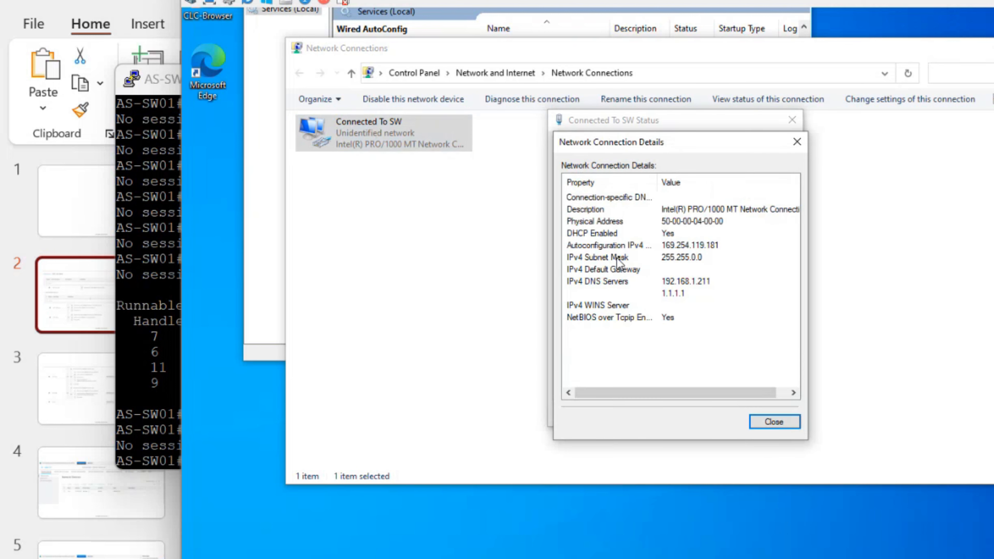
left_click(770, 427)
left_click(786, 413)
right_click(409, 129)
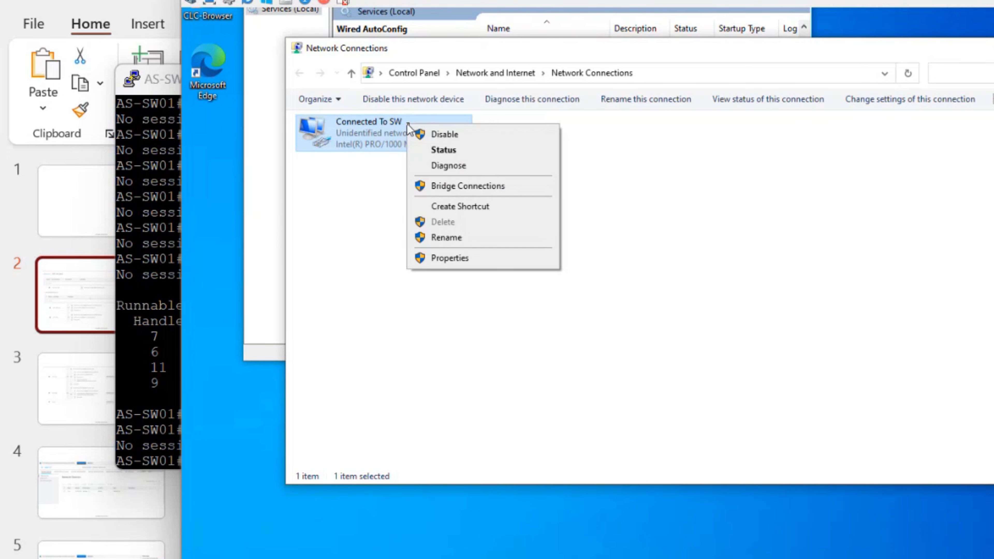
left_click(431, 134)
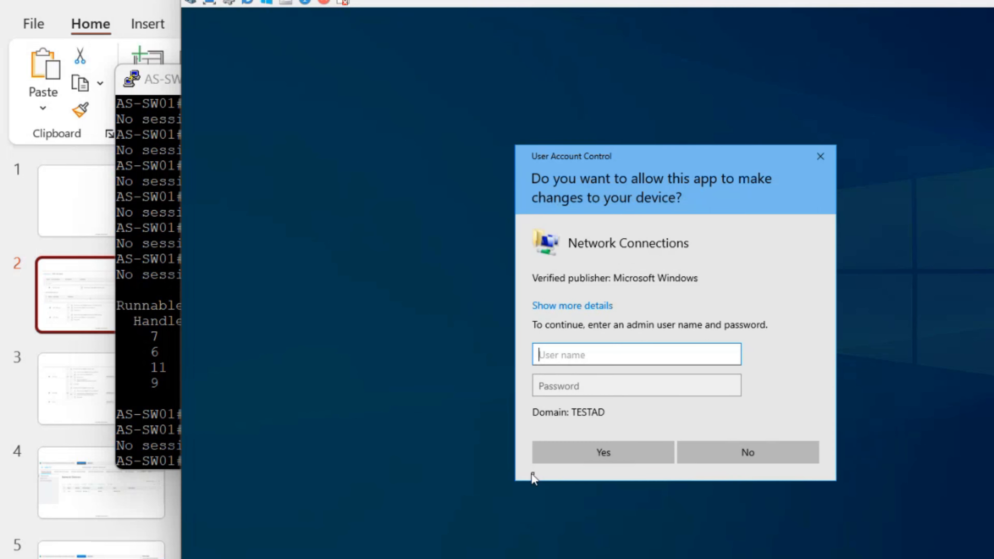
Approve the UAC prompt with the local admin user name and password to disable the connection
type(".\\tac")
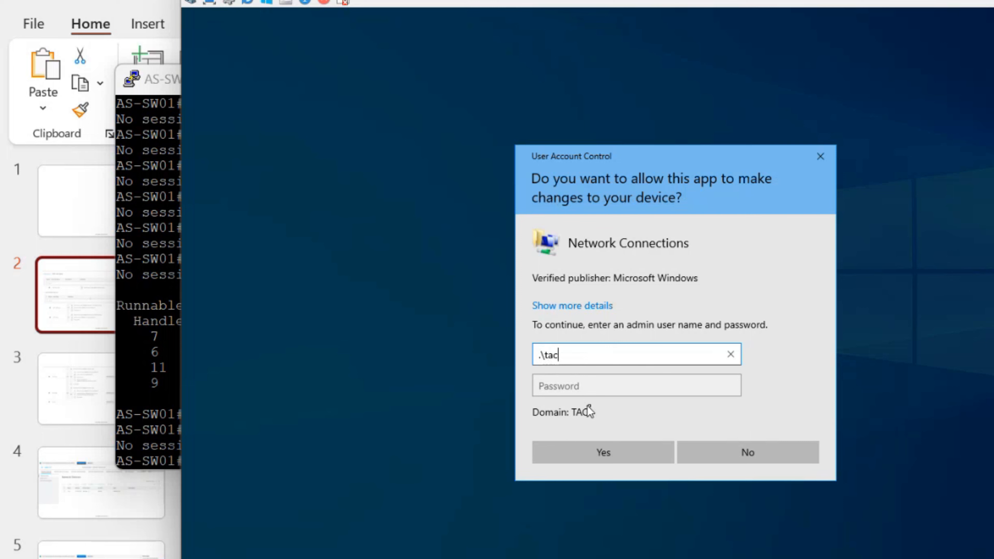
key("Tab")
type("•••••••")
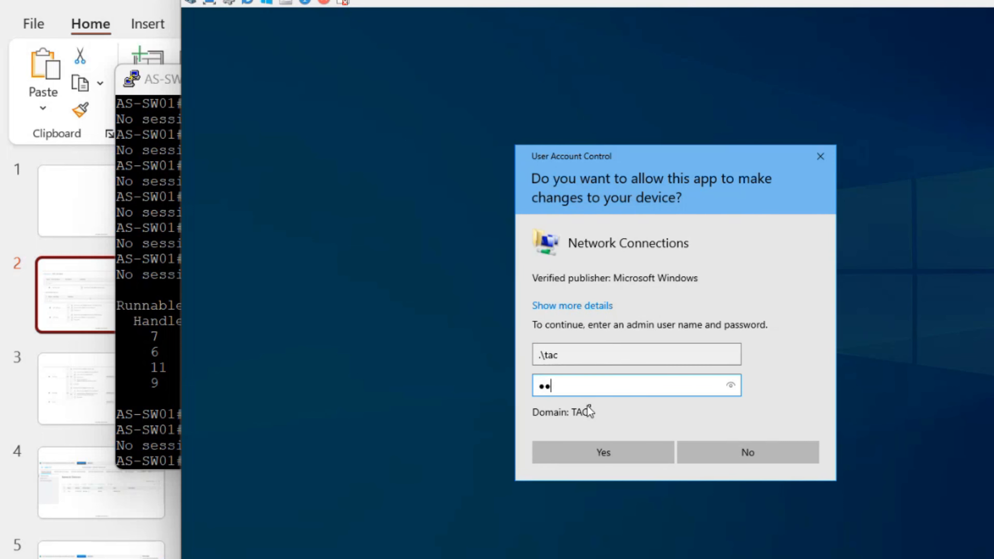
key("Return")
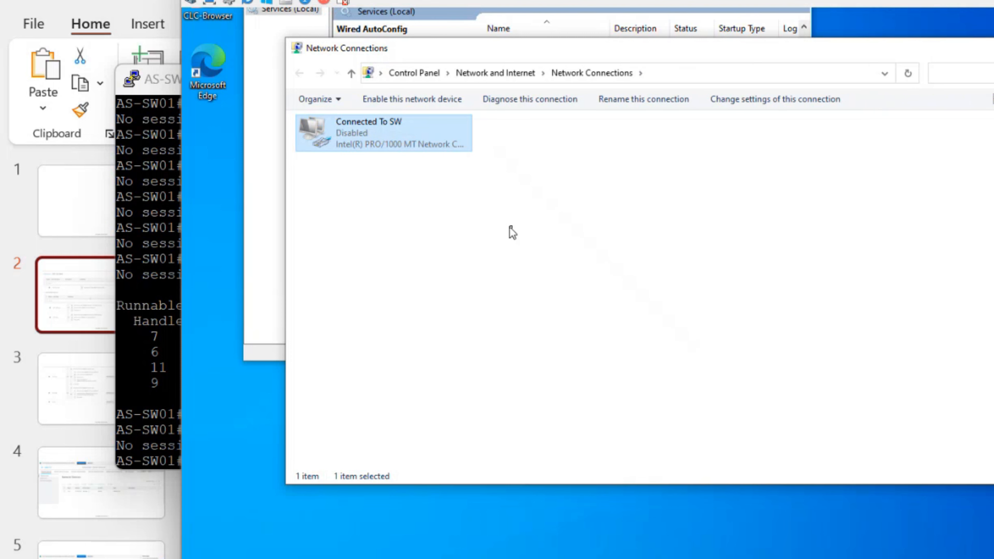
Re-enable Connected To SW and approve UAC again with the local admin credentials
right_click(370, 128)
left_click(413, 144)
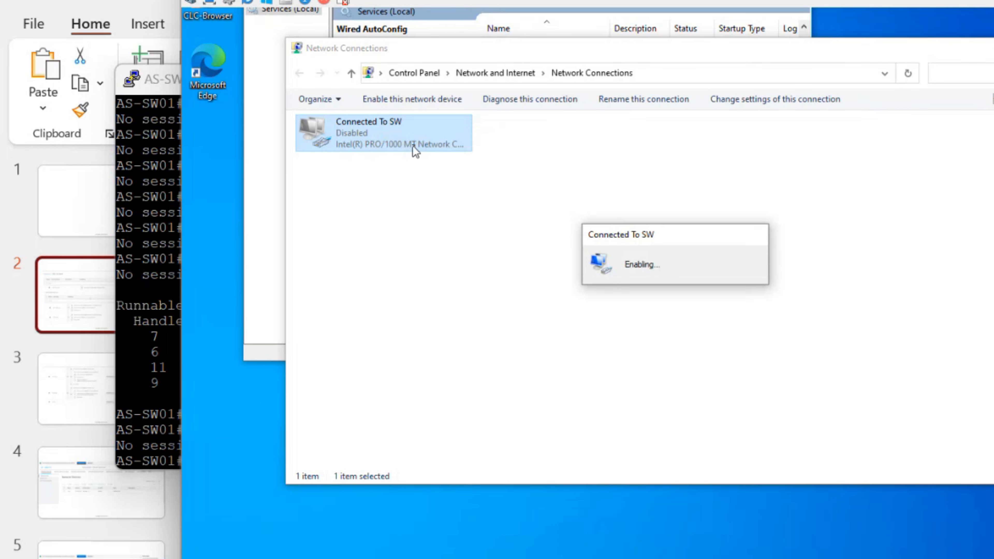
type(".\\")
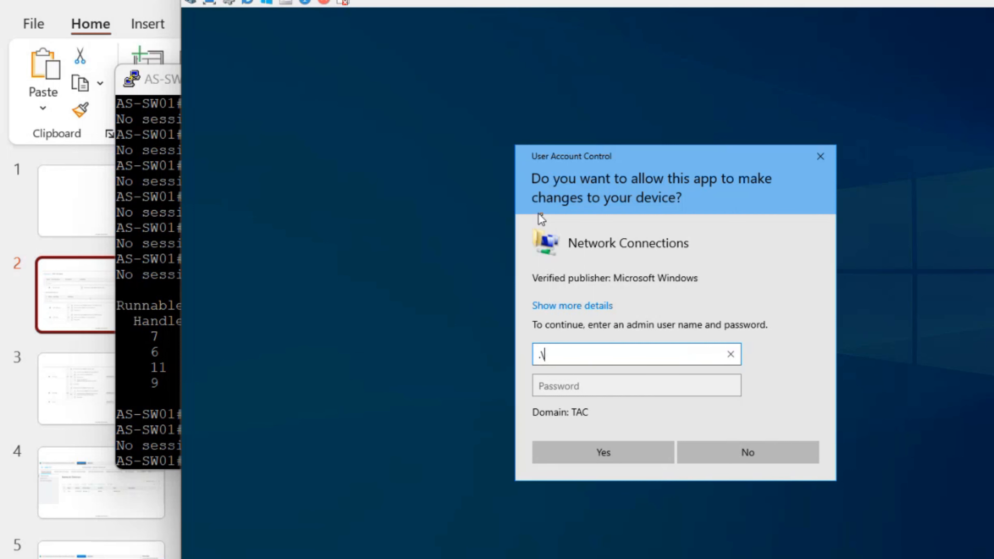
type("tac")
key("Tab")
type("••••••••")
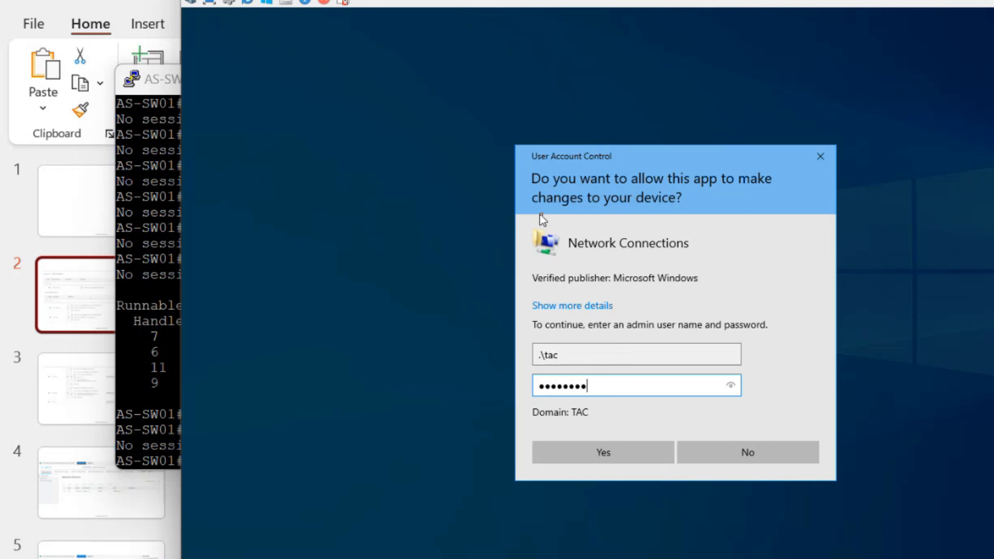
key("Return")
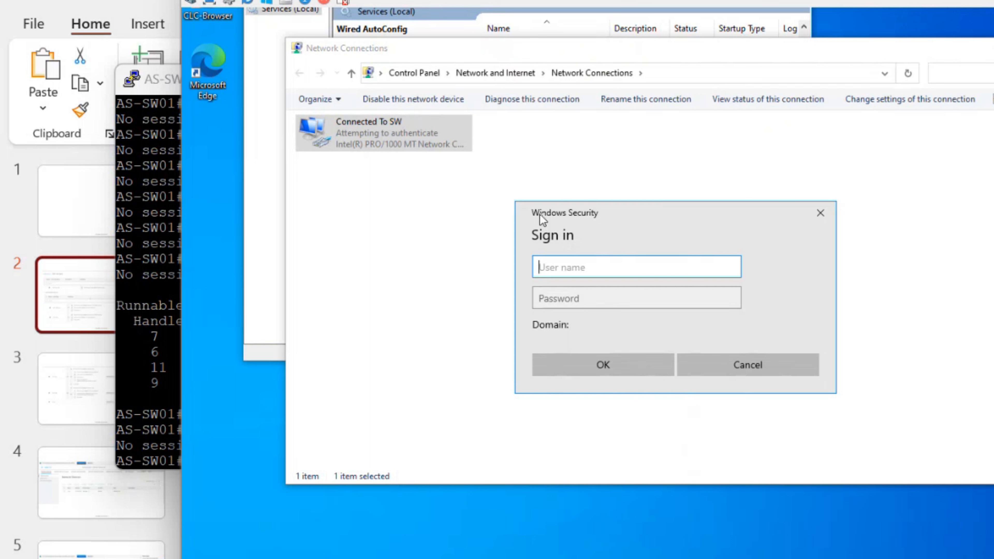
Enter the domain user's name without the testad.local prefix plus its password, and submit
type("testad.local/aduser1")
key("Tab")
type("Pass")
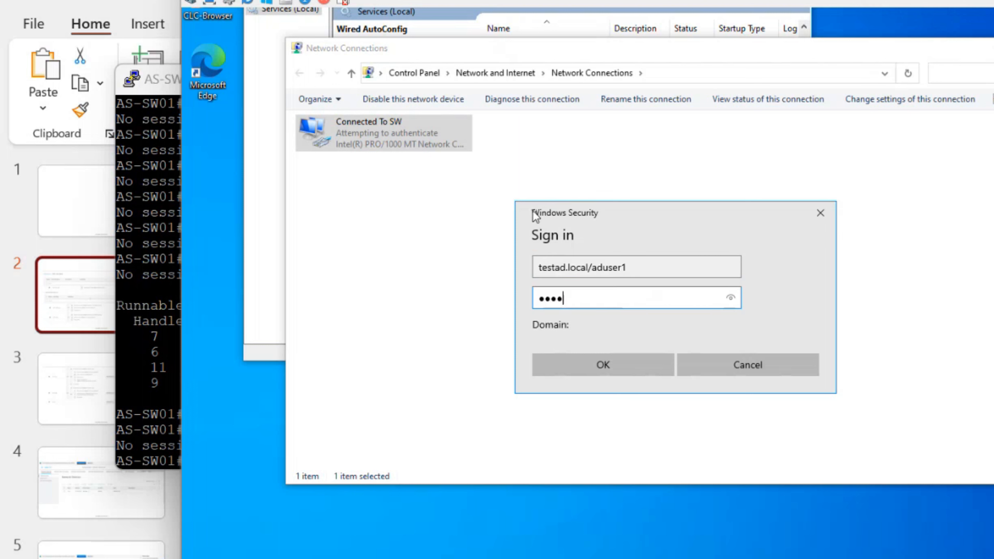
left_click_drag(592, 270, 462, 270)
key("BackSpace")
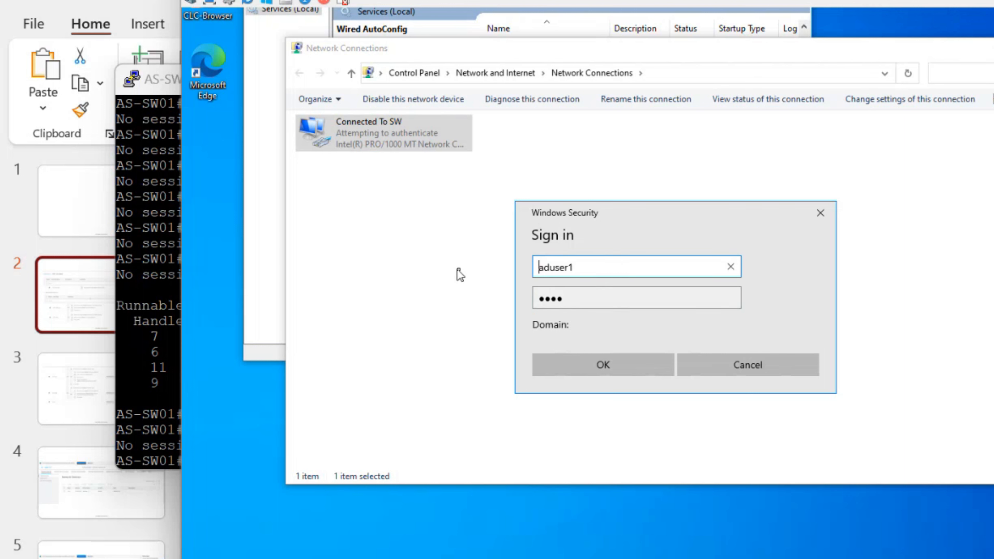
key("Tab")
type("password")
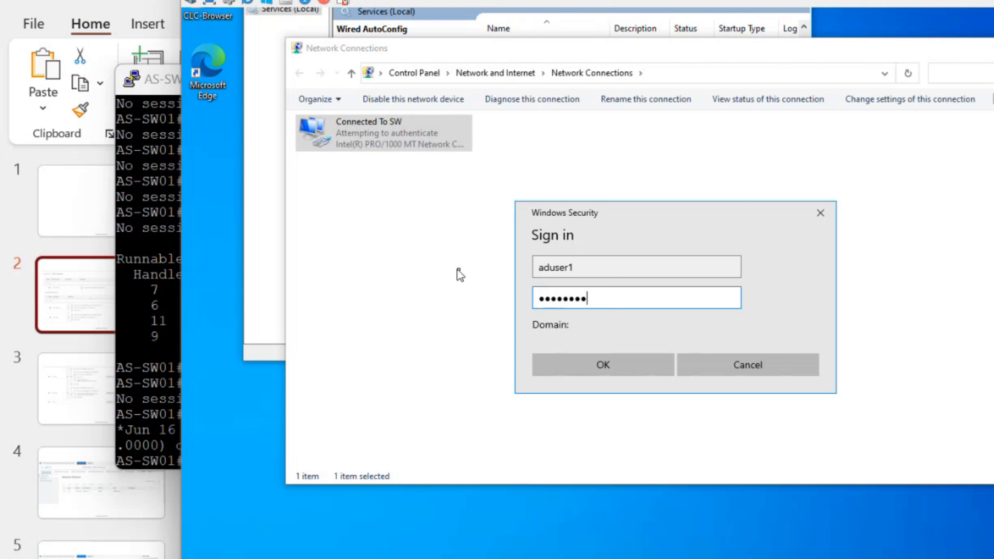
left_click(581, 363)
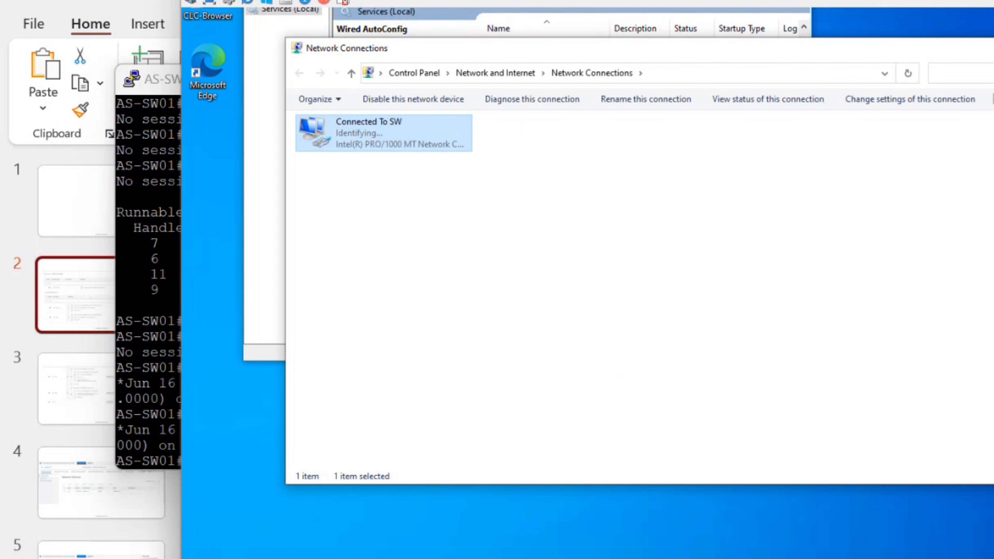
Rerun the Ethernet0/1 session details command on the switch and highlight dot1x Authc Success
left_click(817, 558)
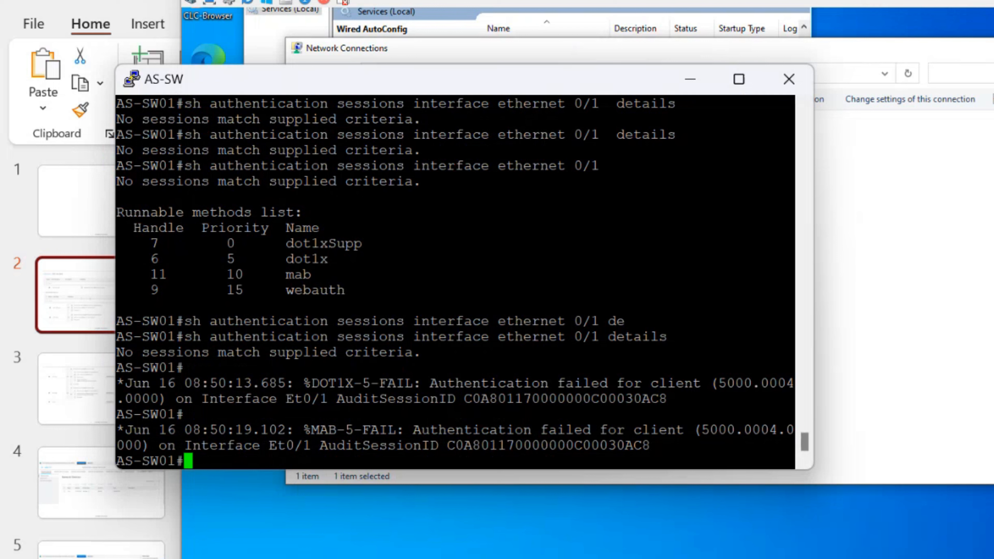
key("Up")
key("Return")
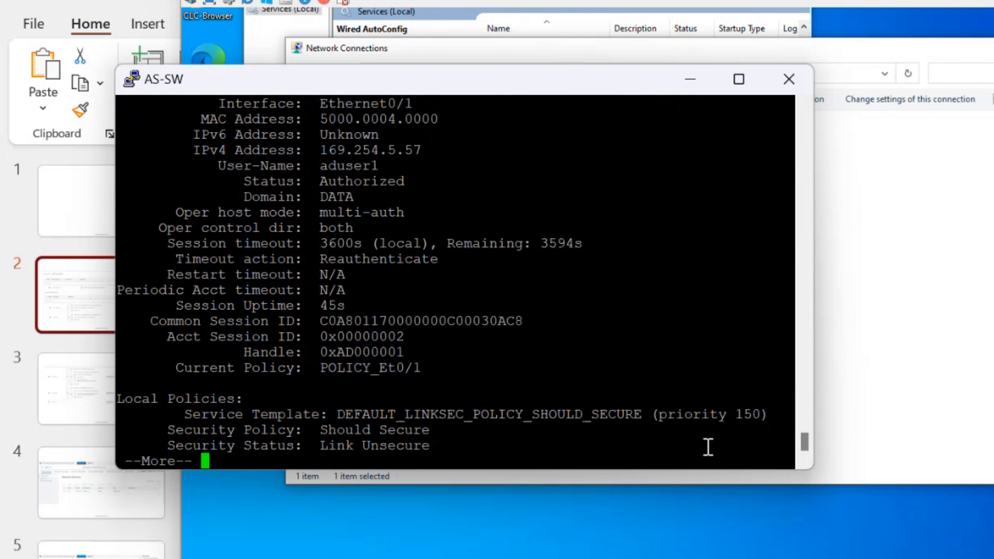
key("space")
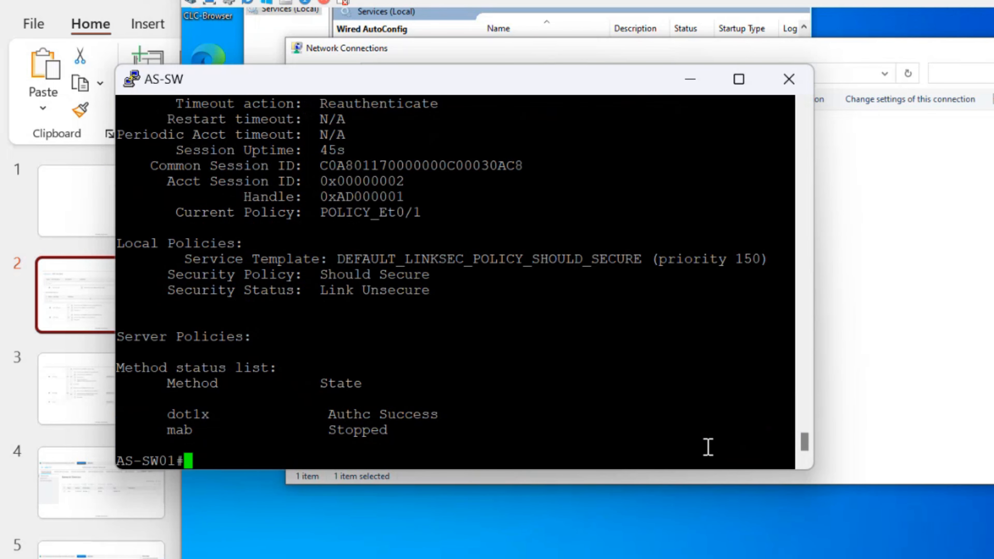
left_click_drag(320, 411, 452, 412)
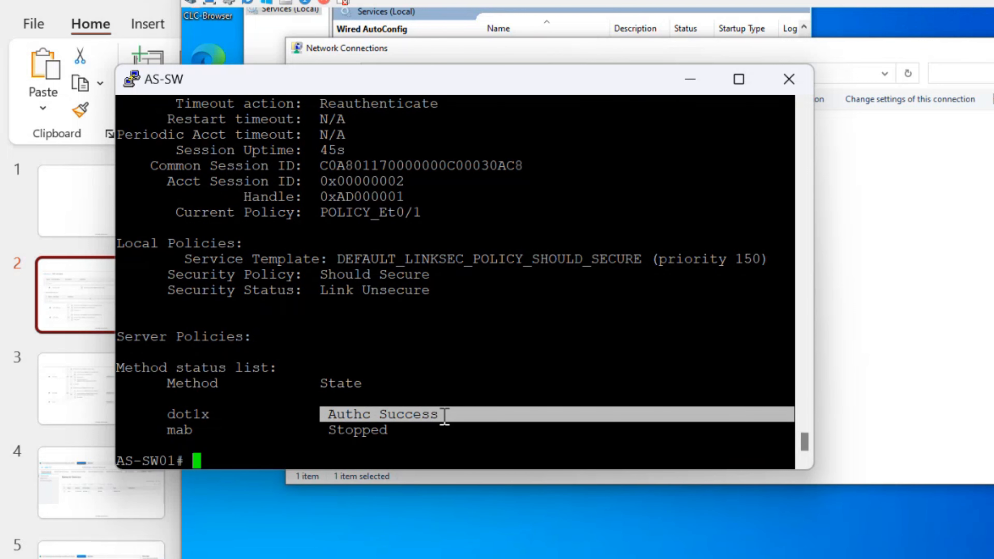
Check the IP details of the Connected To SW connection in Windows, then return to the switch
left_click(932, 282)
left_click(437, 140)
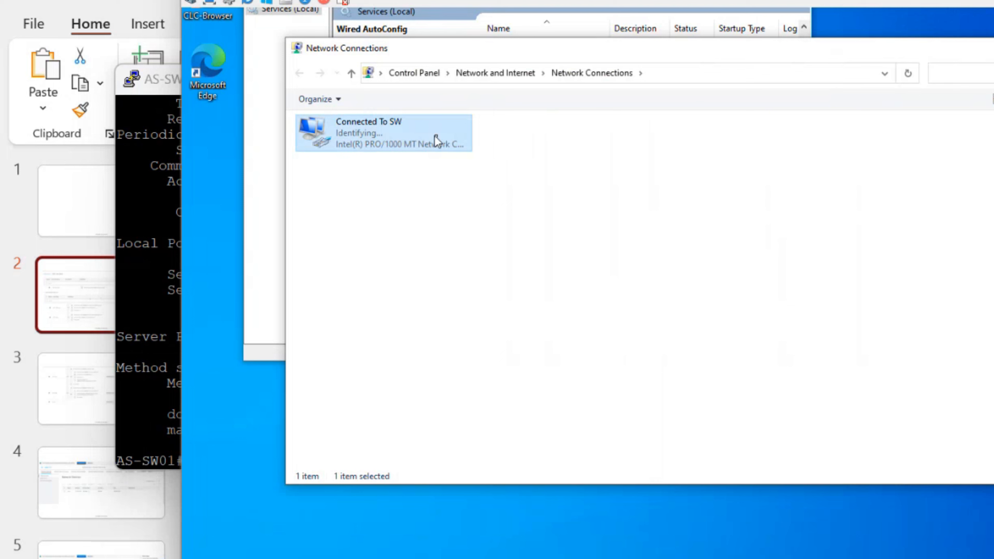
double_click(436, 141)
left_click(590, 258)
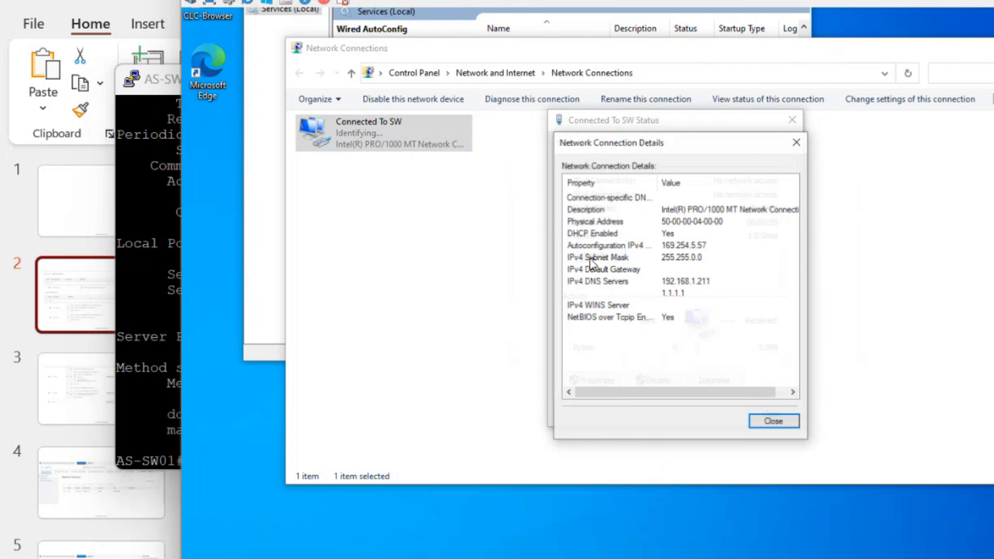
left_click(771, 423)
double_click(417, 138)
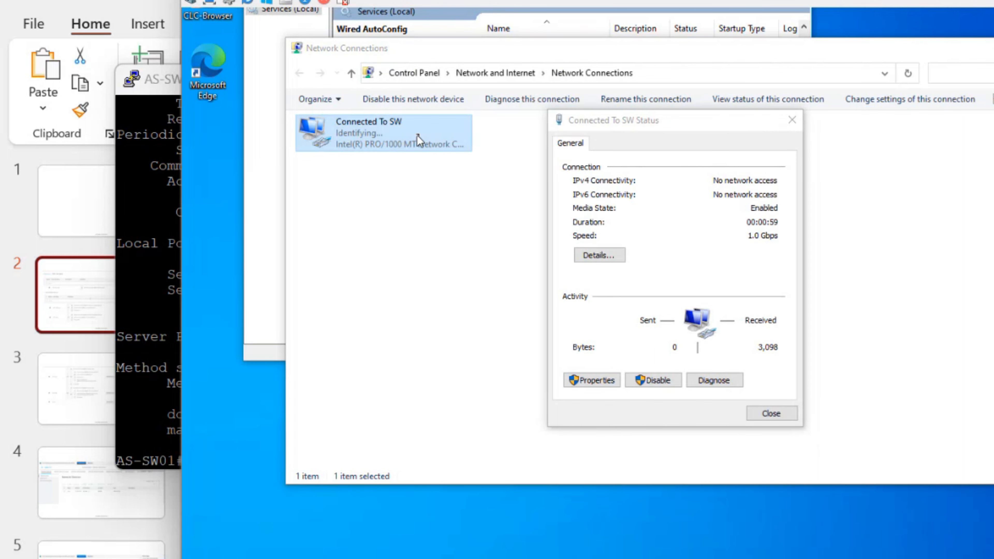
left_click(617, 259)
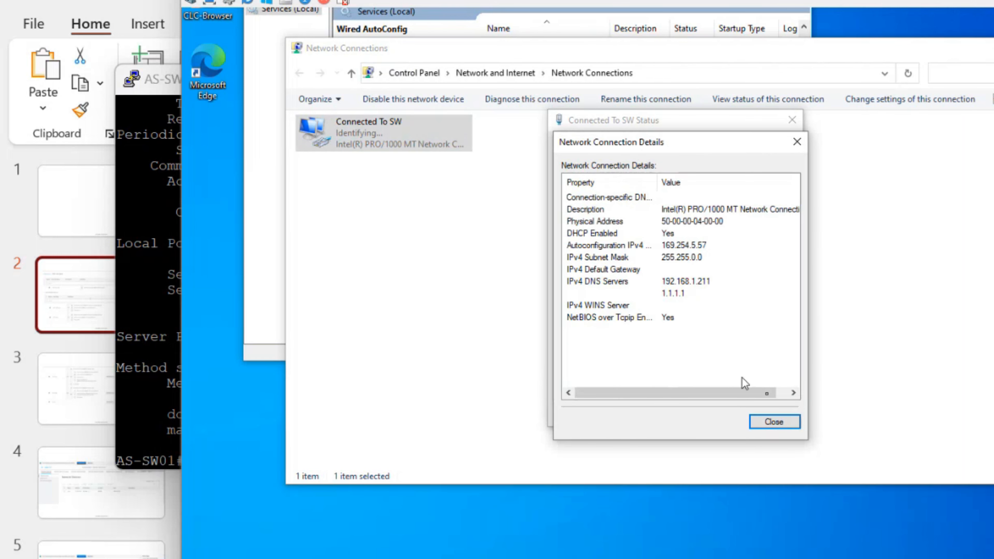
left_click(789, 421)
left_click(789, 421)
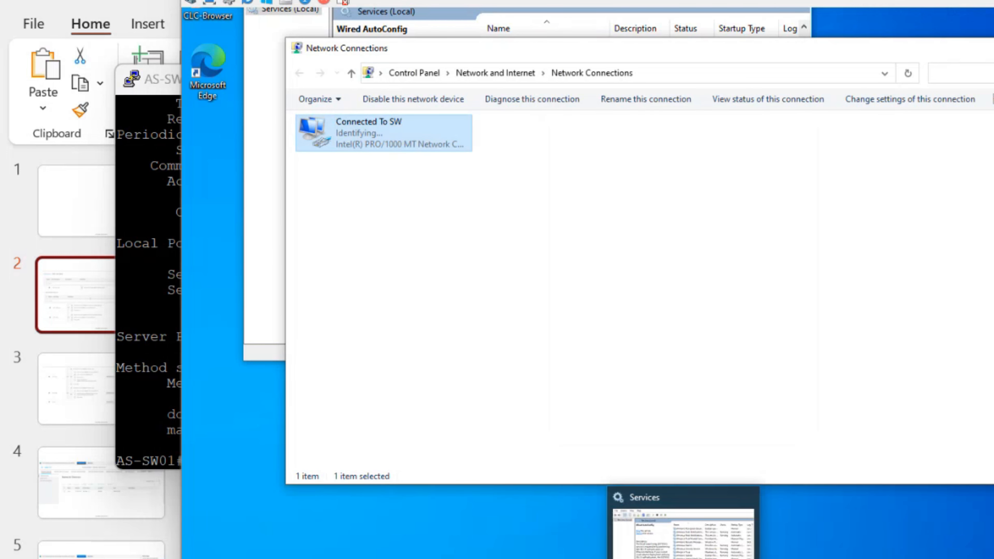
key("alt+Tab")
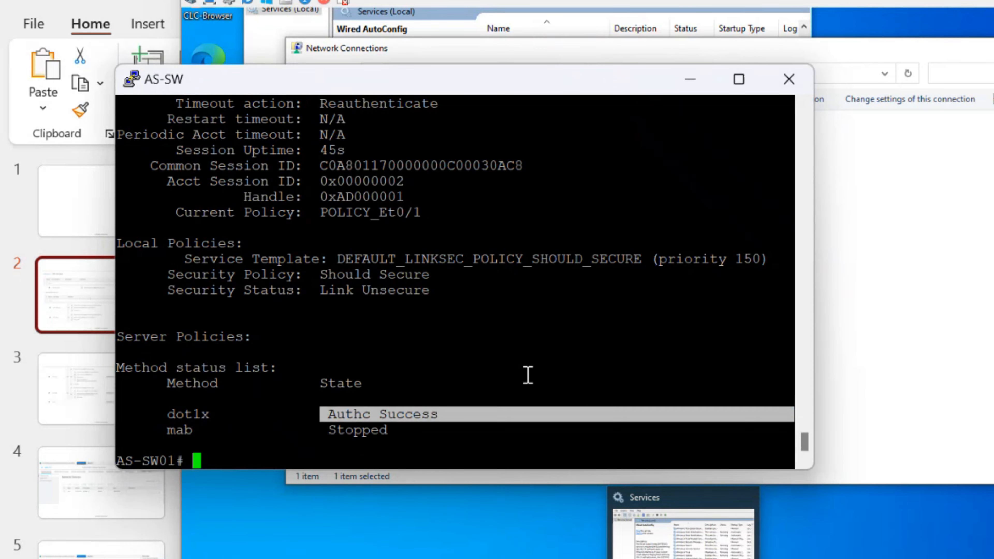
Maximize the switch console and highlight the client's IPv4 address 192.168.1.53 in the session output
left_click(524, 371)
left_click(746, 91)
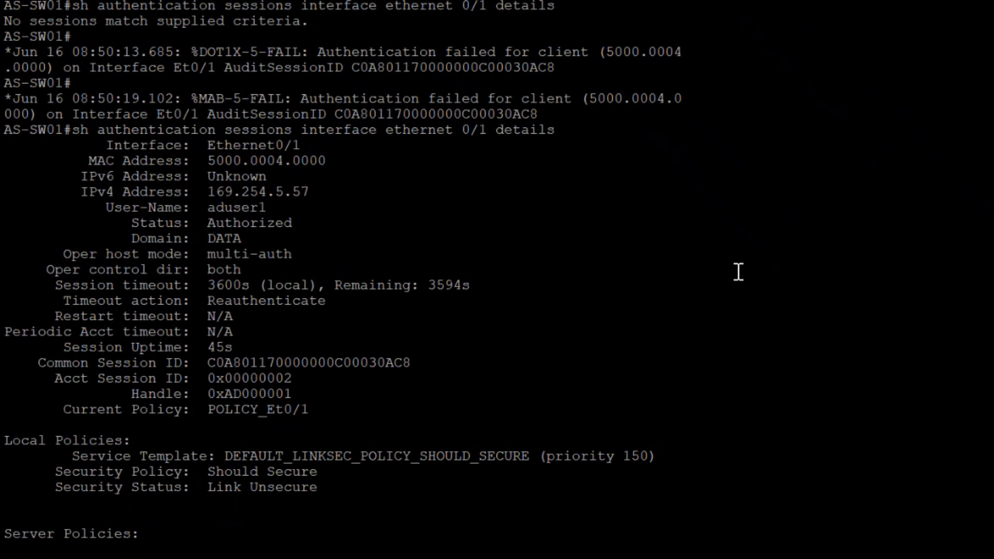
scroll(738, 272, "down", 11)
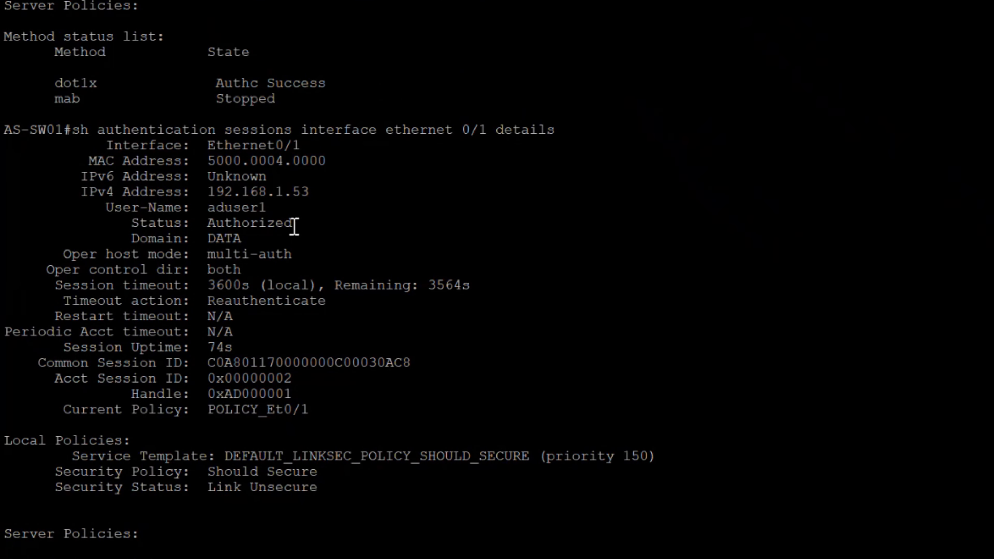
left_click_drag(203, 191, 284, 191)
View the Connected To SW network details in Windows to confirm the 192.168.1.53 DHCP address
key("alt+Tab")
left_click(612, 256)
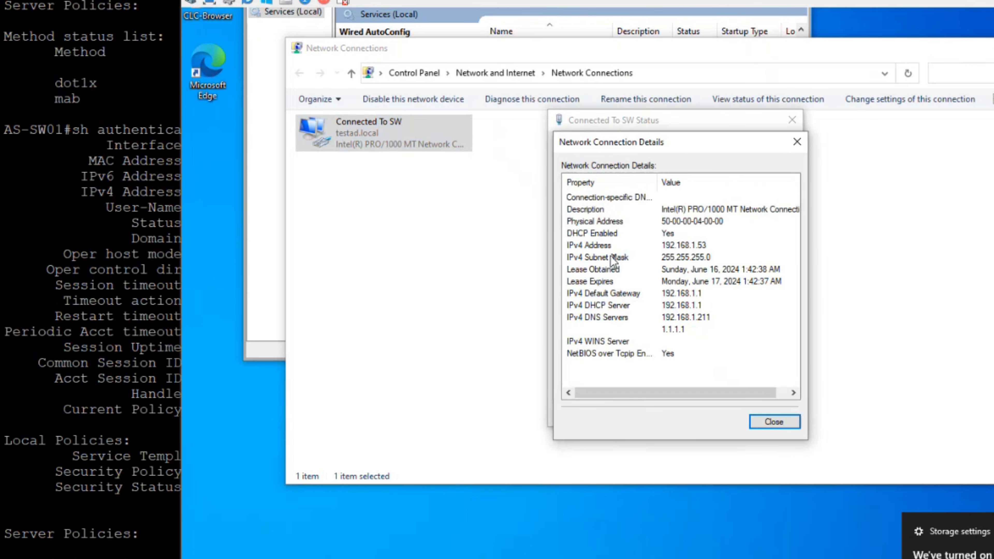
left_click(796, 142)
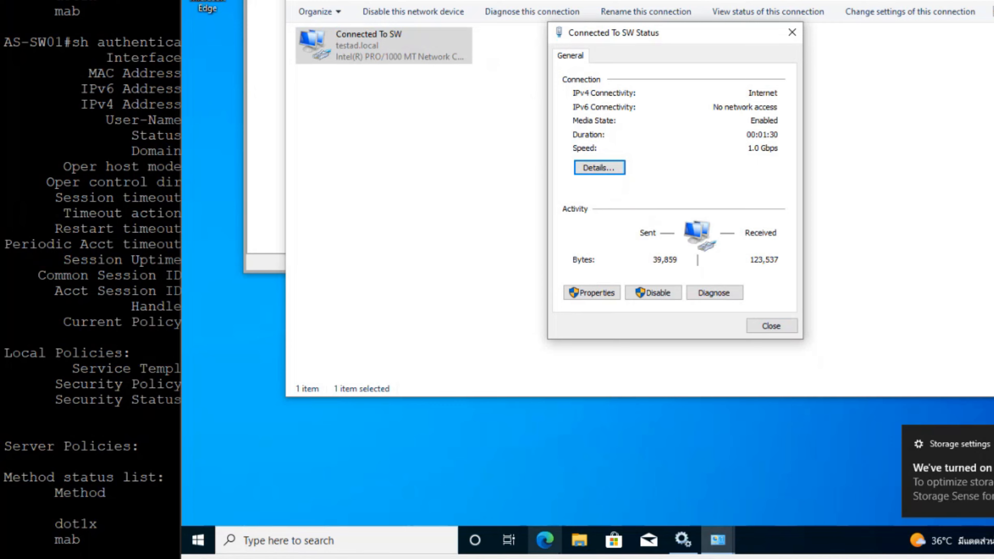